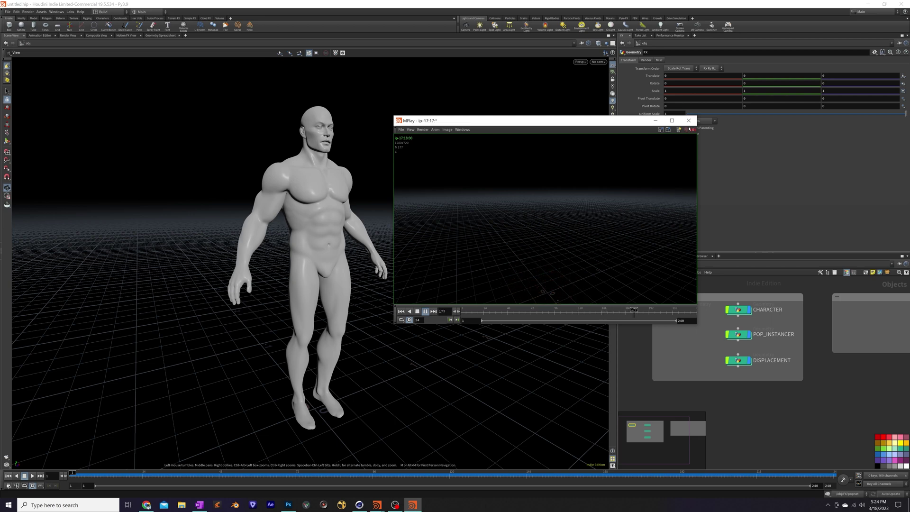
- Close the flipbook and inspect the CHARACTER, POP_INSTANCER and DISPLACEMENT objects in the network
key("Escape")
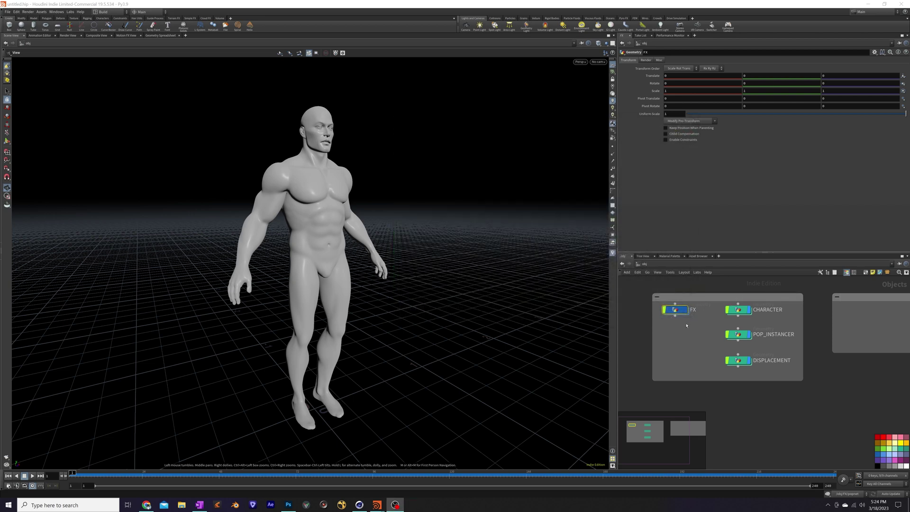
mouse_move(674, 311)
mouse_move(729, 312)
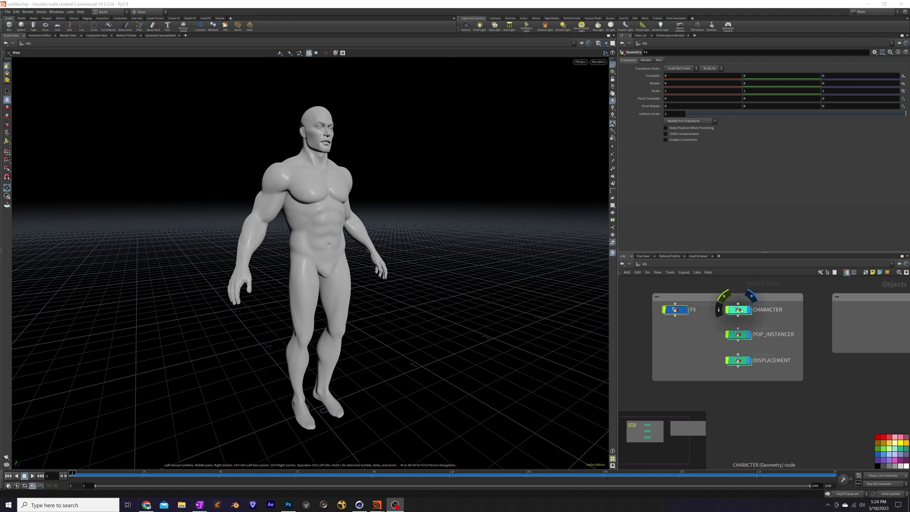
left_click(741, 310)
left_click(739, 334)
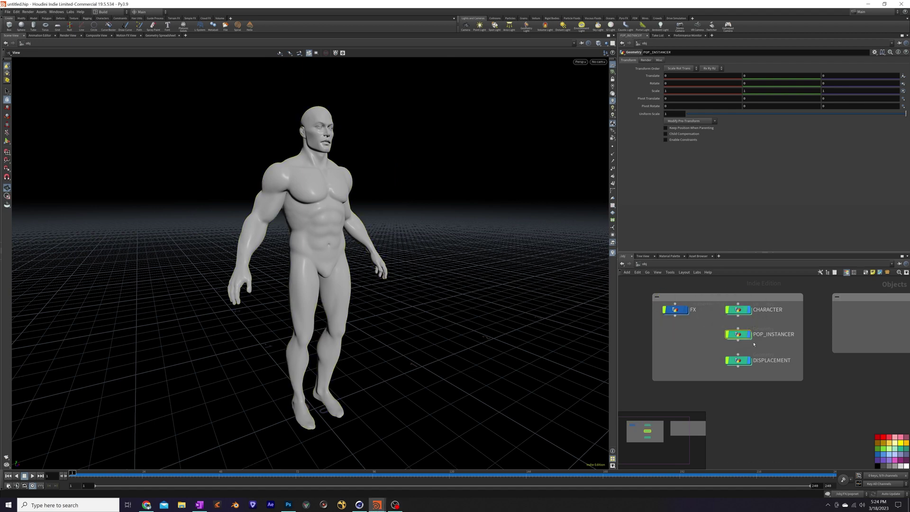
mouse_move(742, 338)
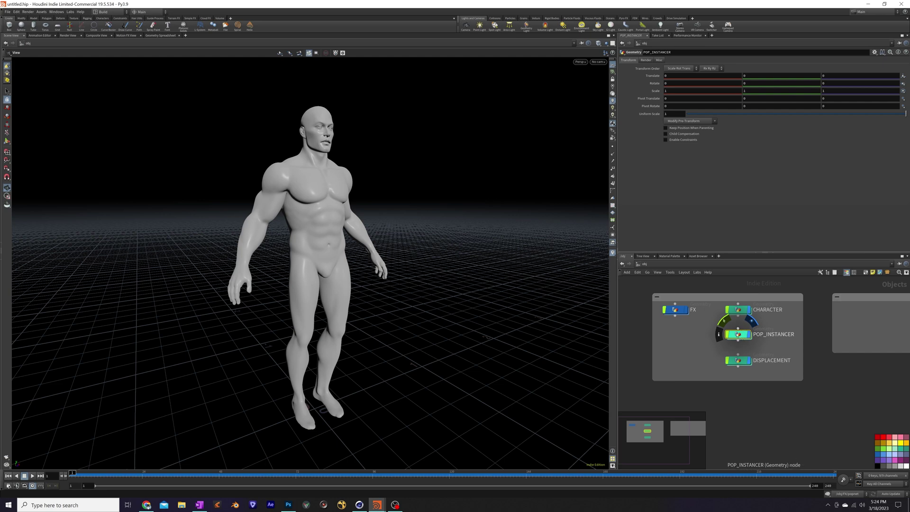
mouse_move(737, 360)
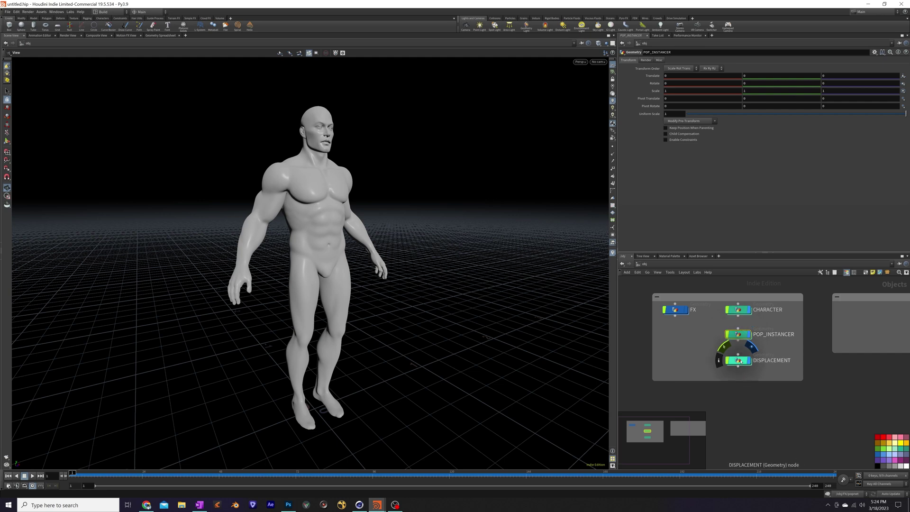
left_click(741, 362)
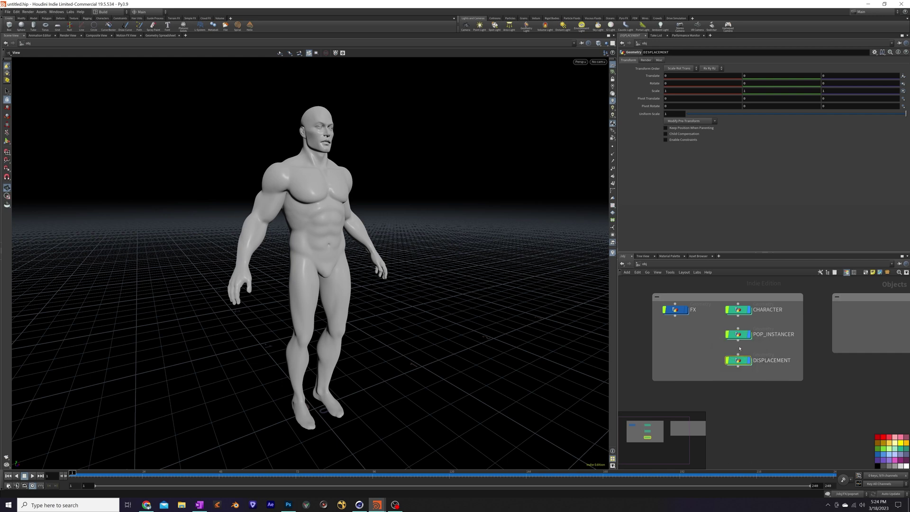
middle_click_drag(788, 342, 803, 325)
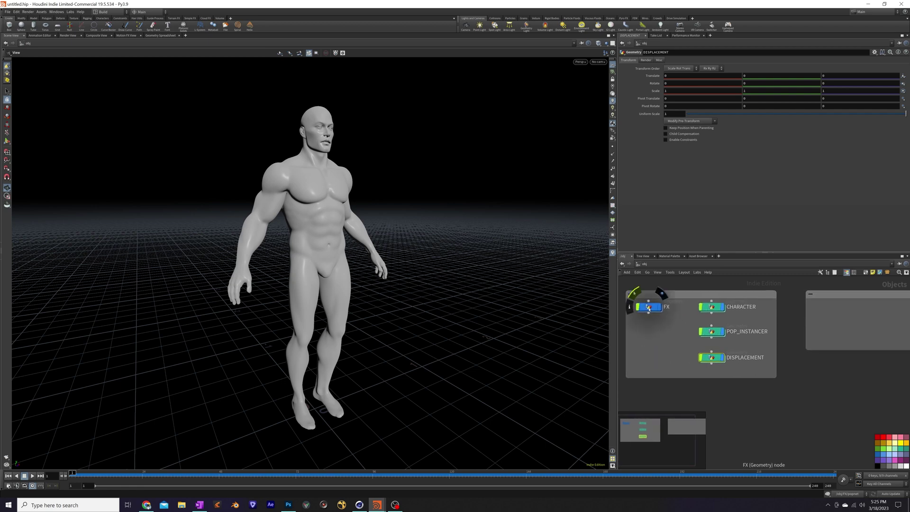
- Inside FX, add a Tommy test geometry node with Clothing and Textures turned off
double_click(648, 306)
middle_click_drag(798, 349, 715, 319)
scroll(767, 356, "down", 2)
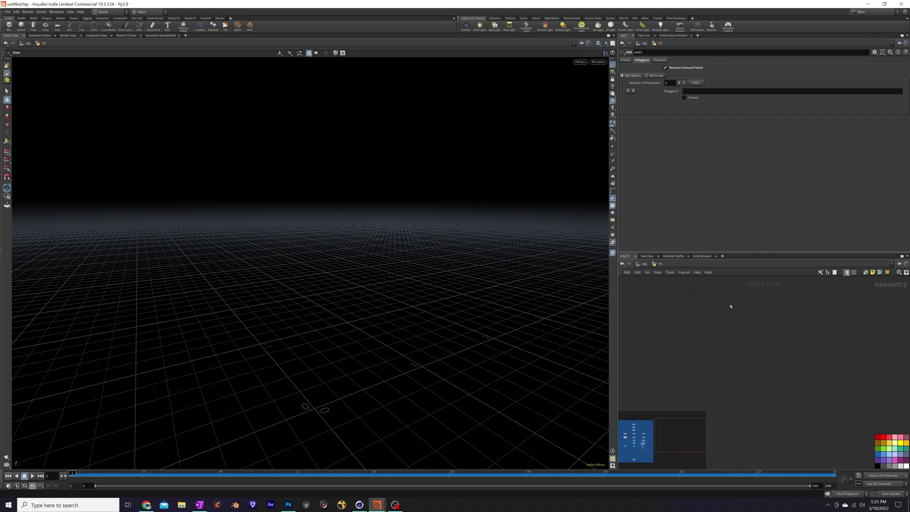
key("Tab")
type("tommy")
key("Return")
left_click(729, 305)
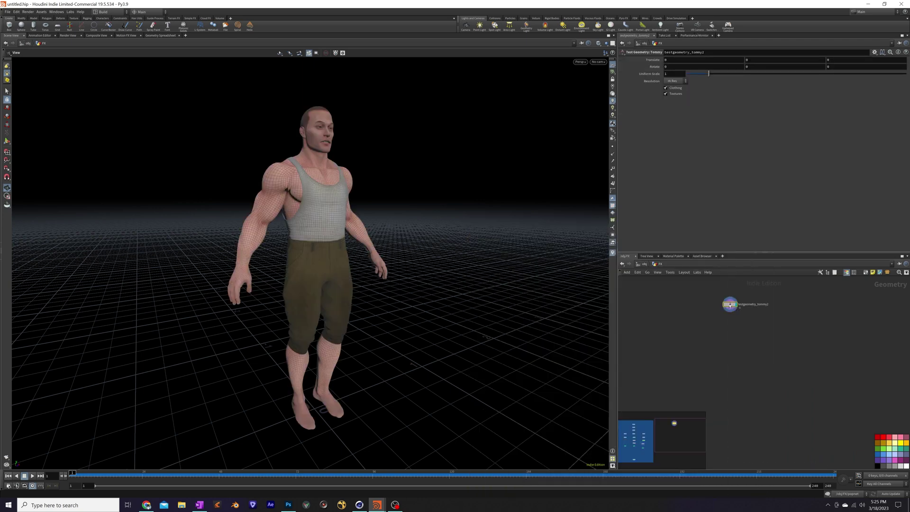
left_click(664, 88)
left_click(665, 94)
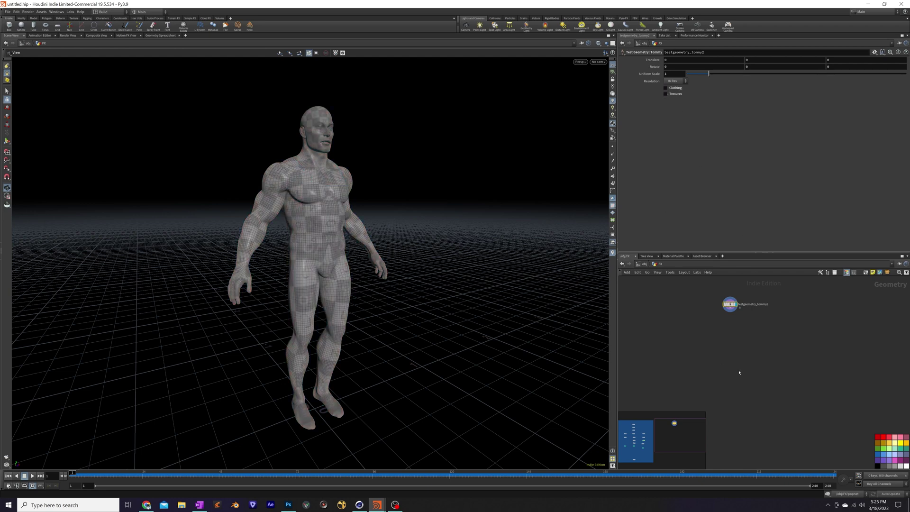
- Wire a Subdivide node (subdivide2) beneath the Tommy node
left_click(730, 312)
left_click(731, 328)
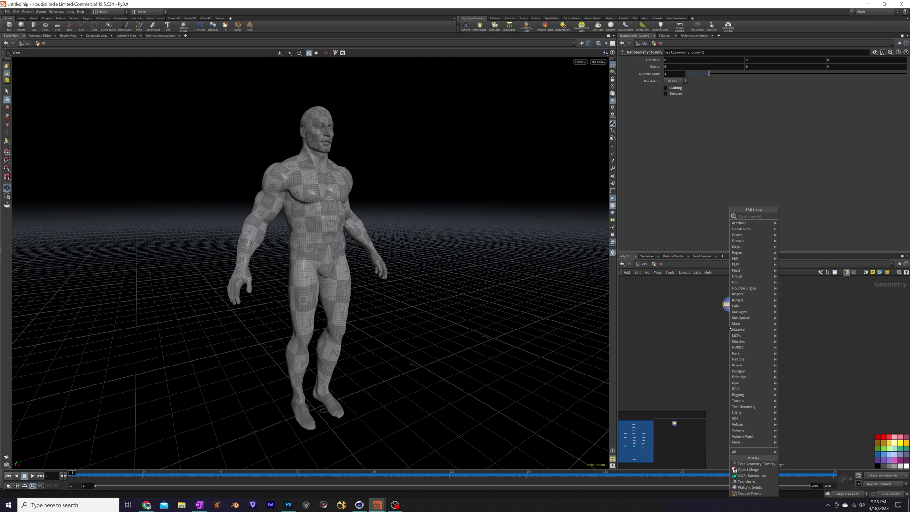
type("sub")
key("Return")
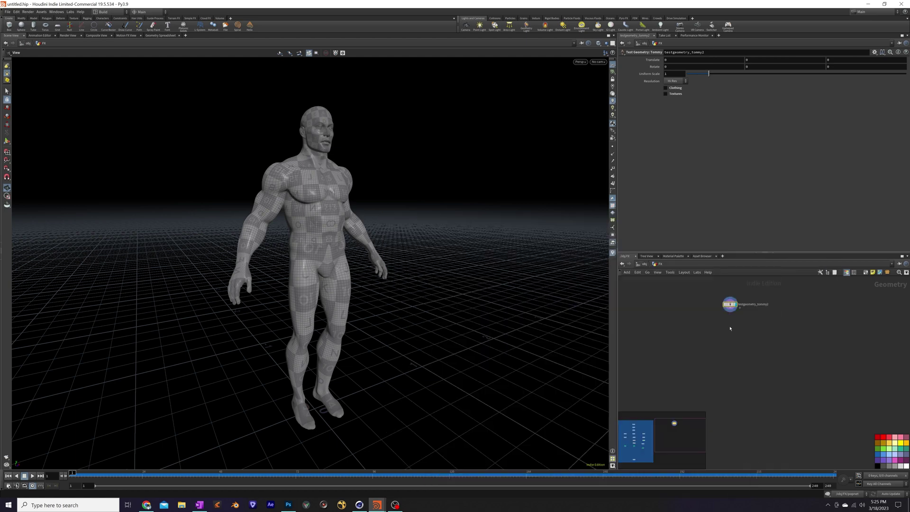
left_click(730, 327)
- Move subdivide2 up closer to the Tommy node
mouse_move(729, 327)
left_click_drag(729, 327, 729, 319)
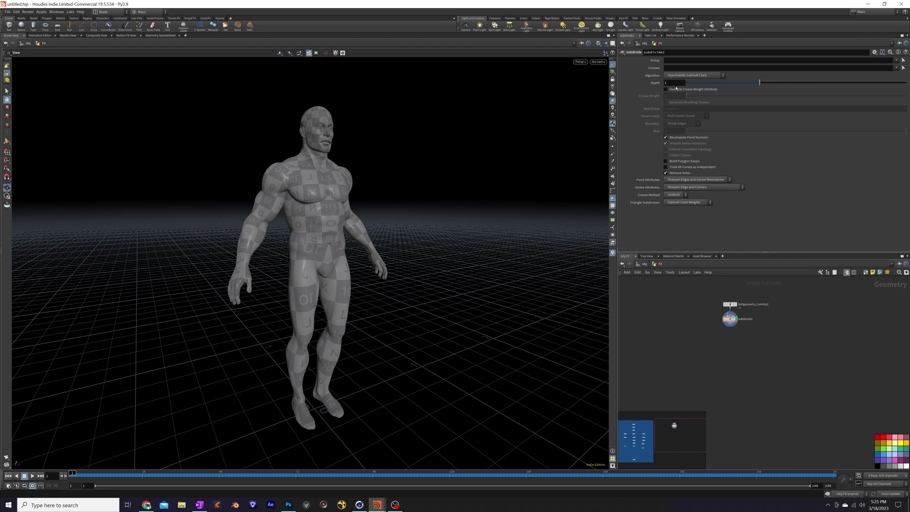
scroll(335, 167, "up", 10)
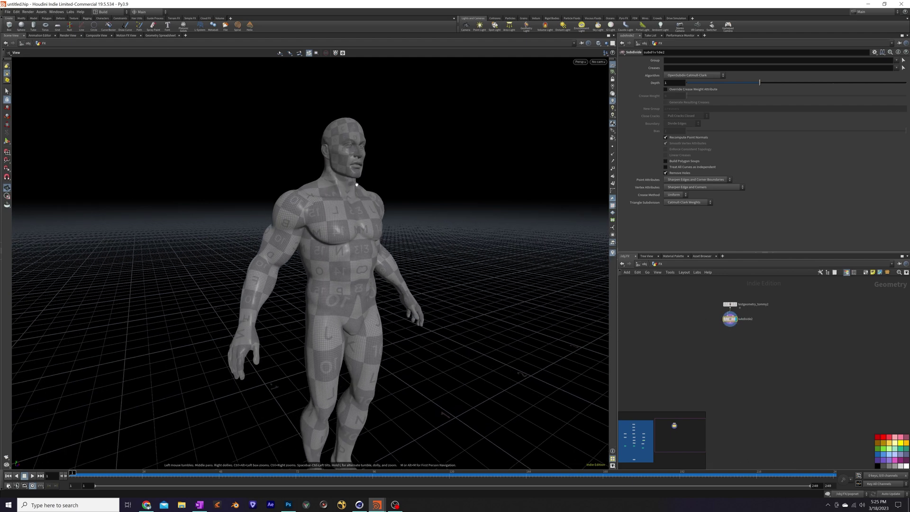
scroll(359, 195, "up", 1)
scroll(741, 348, "up", 5)
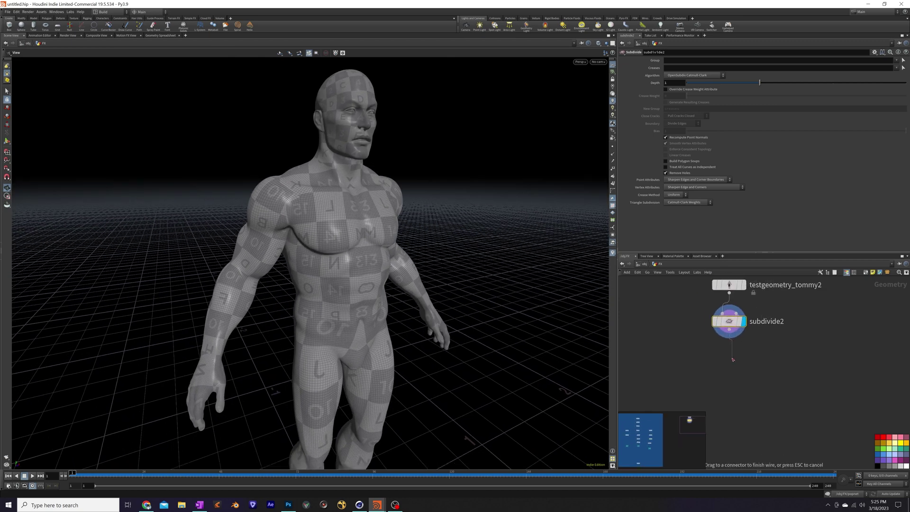
- Add a MOPs Shape Falloff node below subdivide2, set its display flag and show its Shape settings
key("Tab")
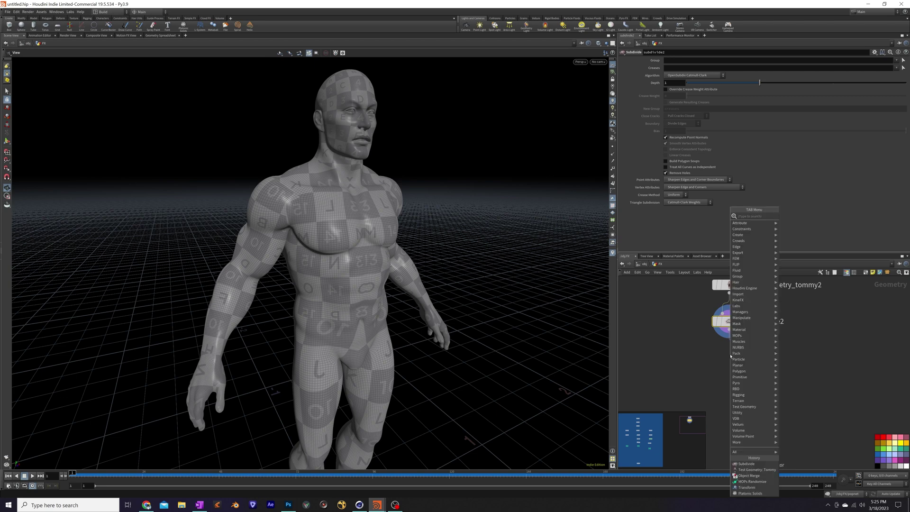
type("mop")
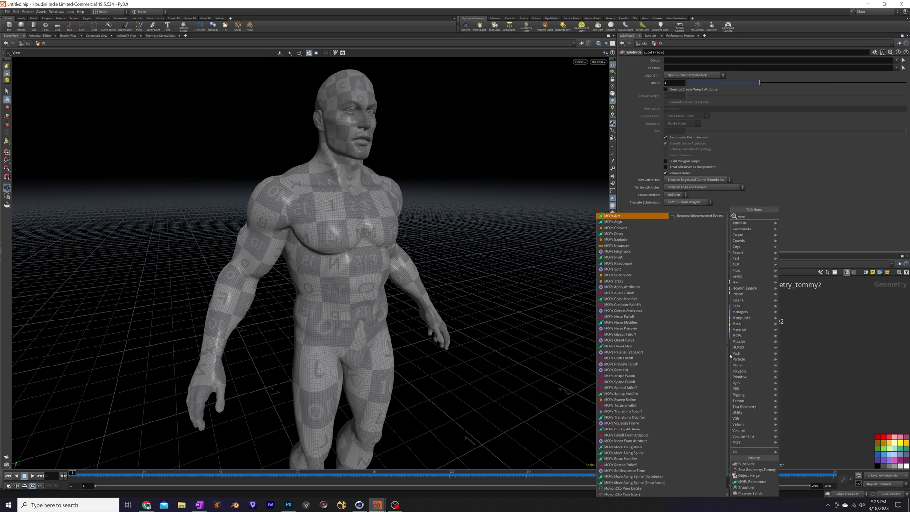
left_click(620, 375)
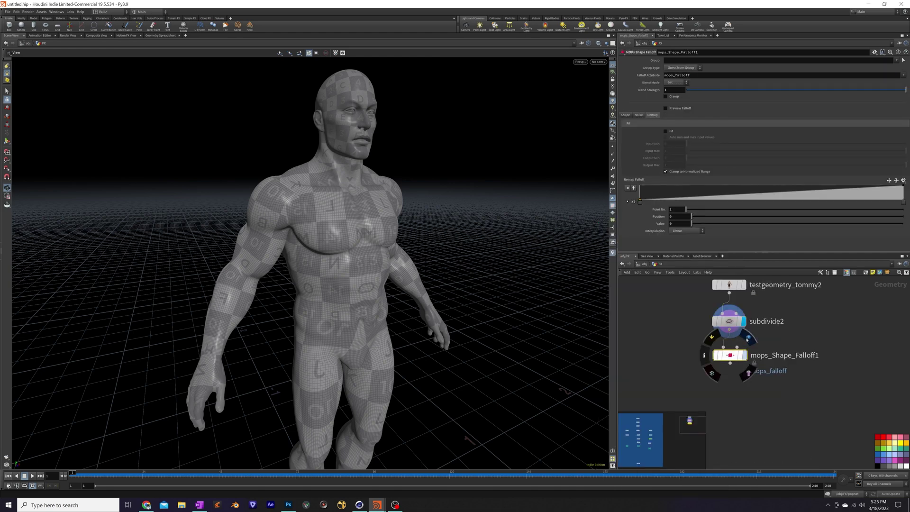
left_click(747, 339)
left_click(629, 115)
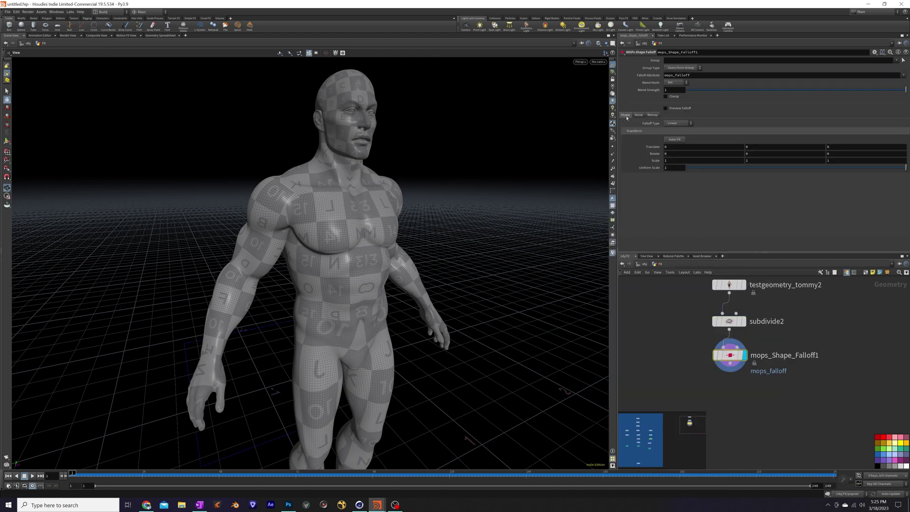
scroll(414, 244, "down", 6)
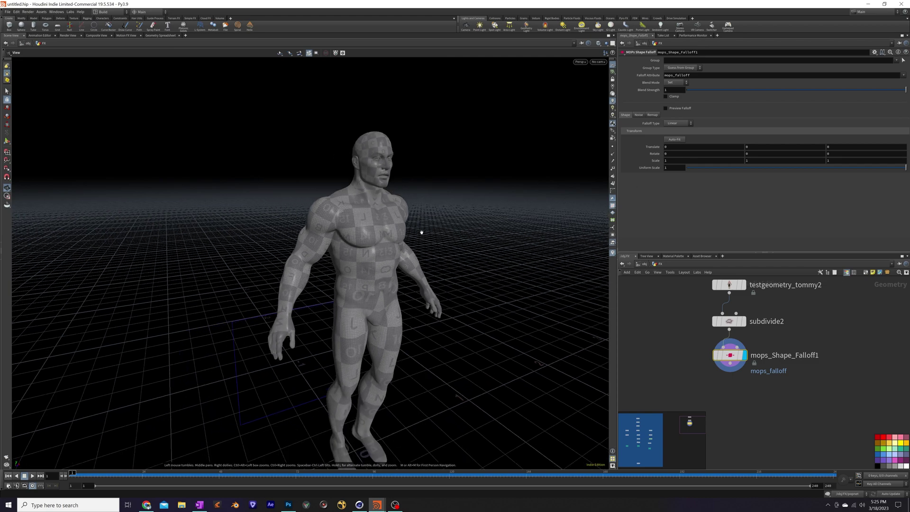
left_click_drag(418, 230, 458, 303)
scroll(458, 302, "up", 3)
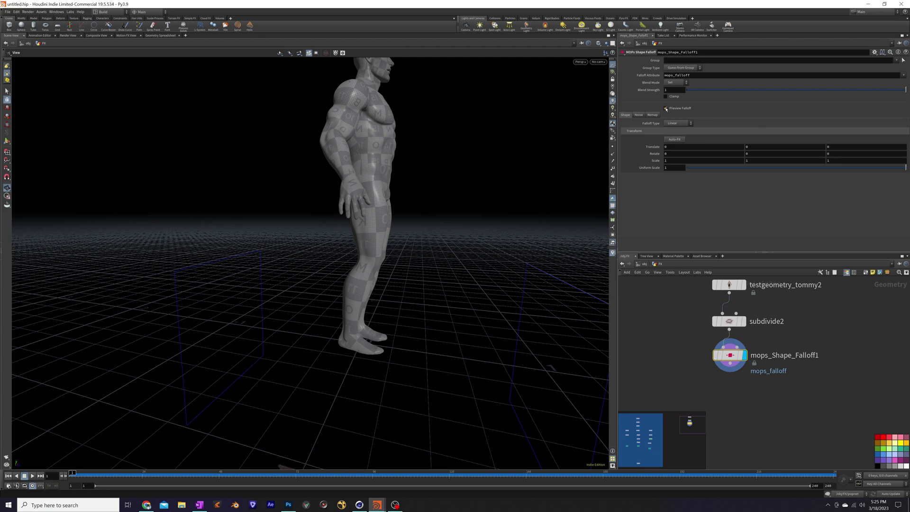
- Turn on Preview Falloff and set the falloff's Rotate X to -90
left_click(665, 109)
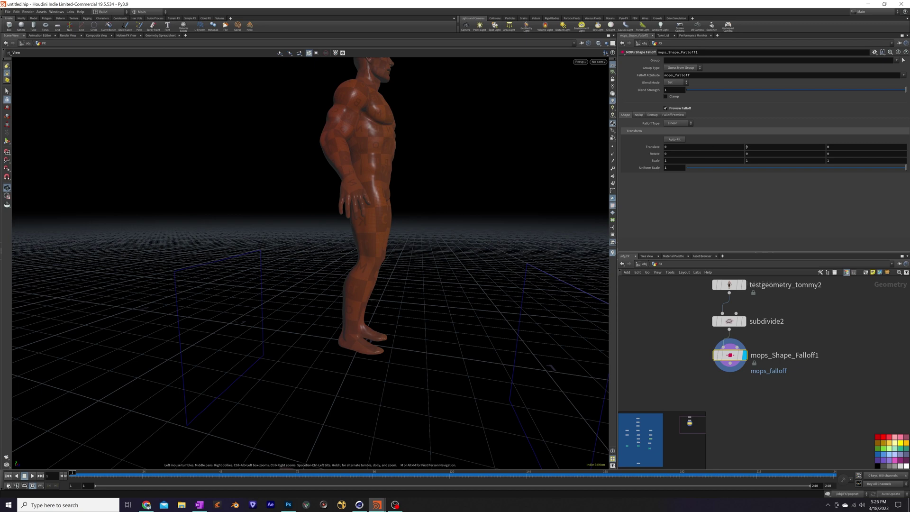
left_click(664, 154)
type("-90")
key("Return")
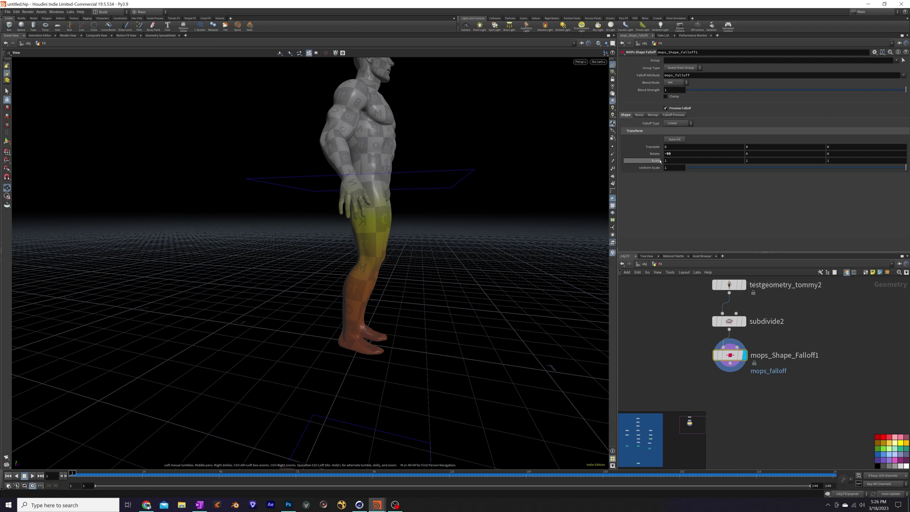
- Scale the falloff shape to about 0.2, 0.2, 0.1 and raise it to Translate Y 2.1 above the head
middle_click_drag(658, 161, 633, 157)
left_click_drag(412, 286, 325, 290)
middle_click_drag(751, 161, 822, 144)
left_click_drag(494, 164, 479, 189)
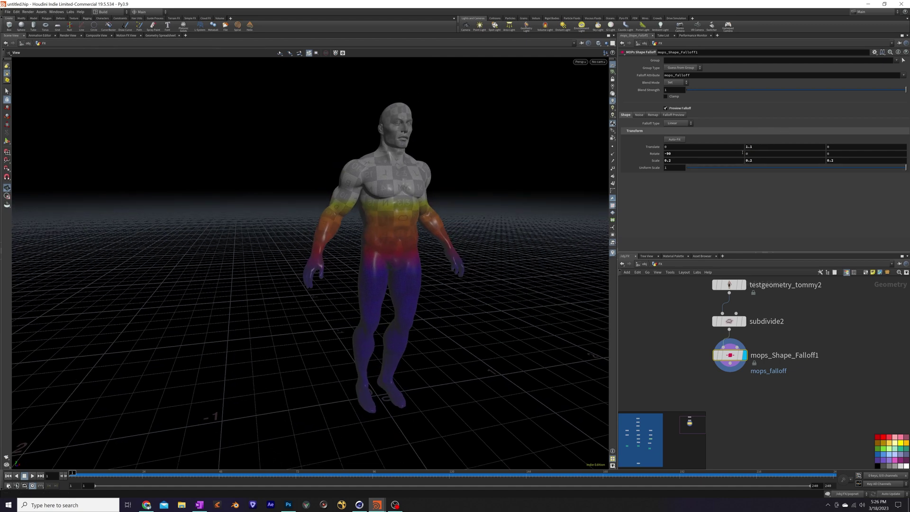
mouse_move(753, 146)
middle_mouse_down()
mouse_move(785, 136)
mouse_move(756, 149)
middle_mouse_up()
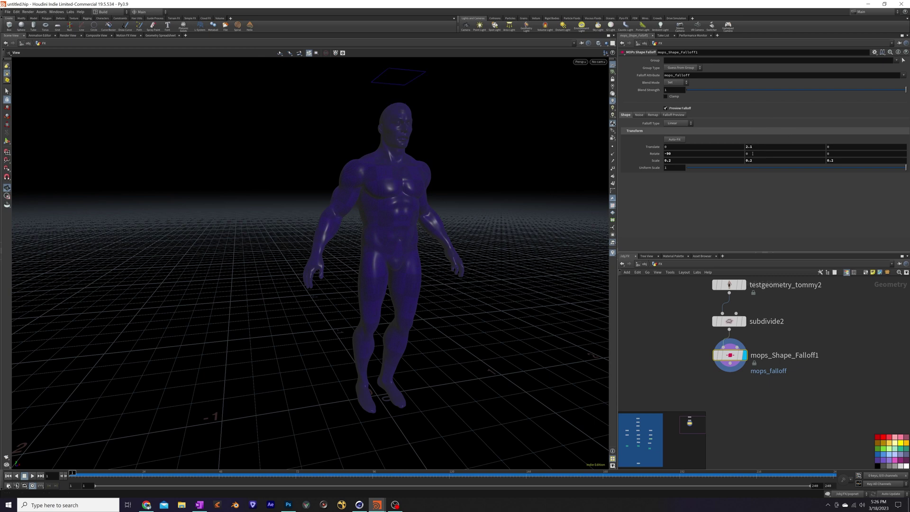
key("ctrl+z")
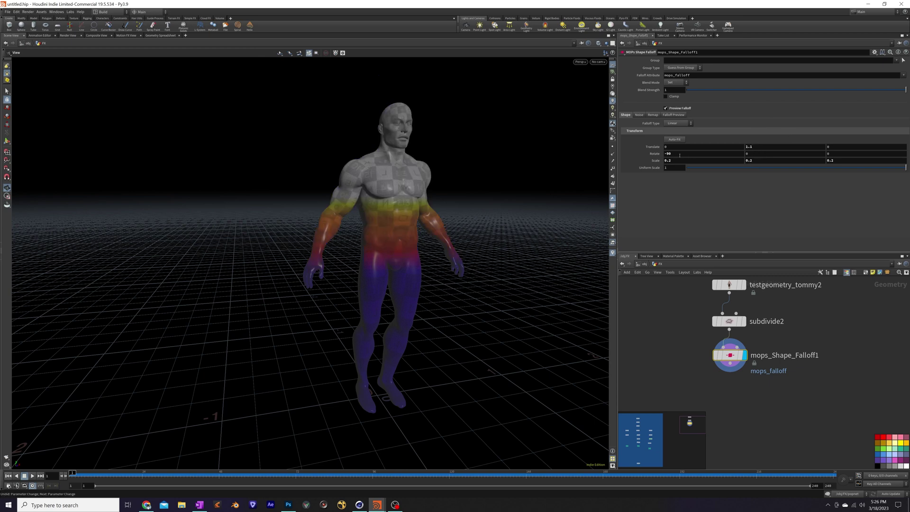
middle_click_drag(758, 148, 788, 131)
key("Return")
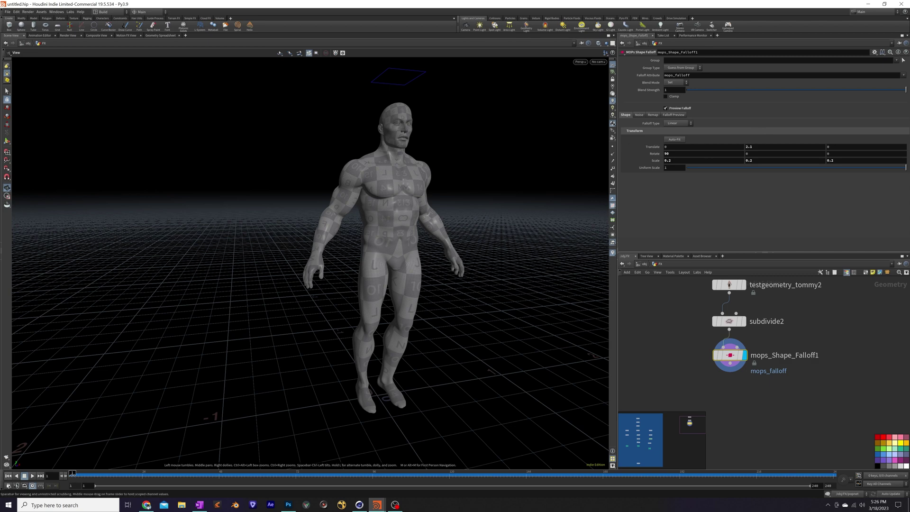
- Keyframe the falloff's Translate Y at the start and at -0.6 near frame 167, then return to frame 1
left_click_drag(77, 473, 81, 474)
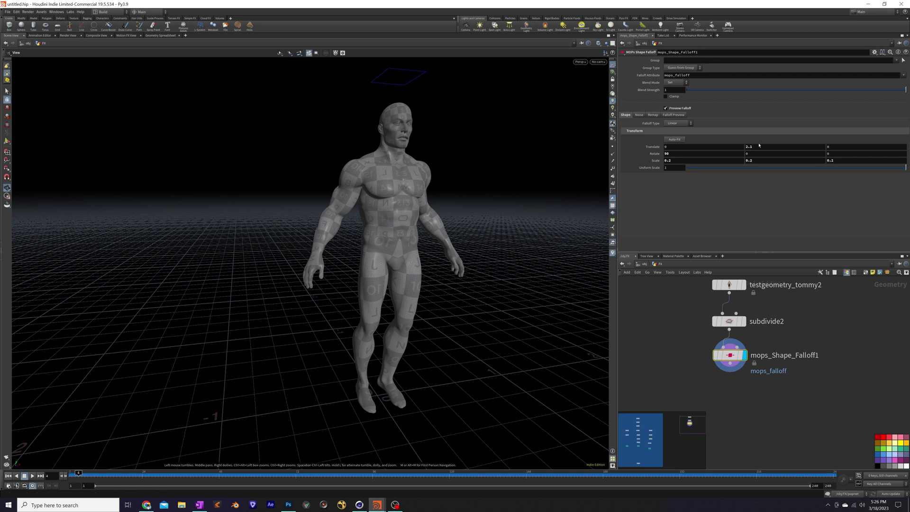
left_click(755, 147, "alt")
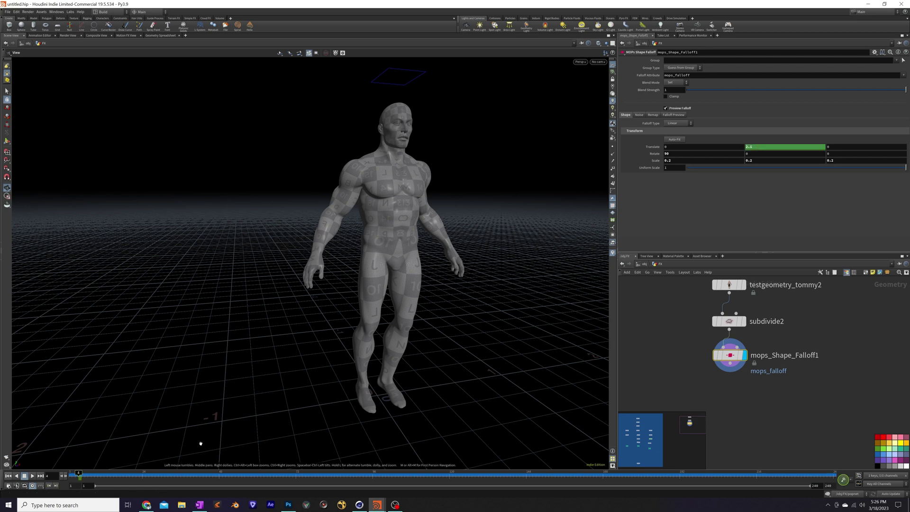
mouse_move(87, 471)
left_mouse_down()
mouse_move(537, 474)
mouse_move(601, 456)
left_mouse_up()
middle_click_drag(753, 155, 157, 280)
middle_click_drag(72, 278, 72, 278)
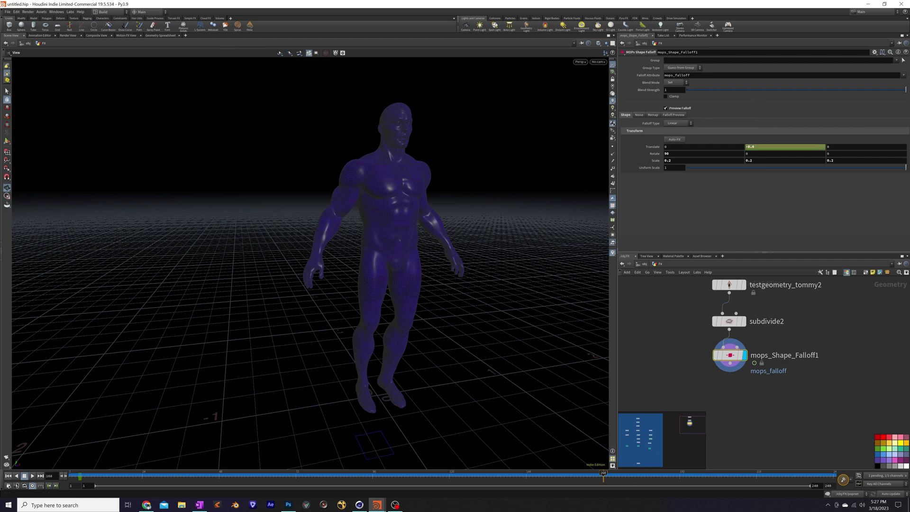
left_click(764, 147, "alt")
left_click(242, 467)
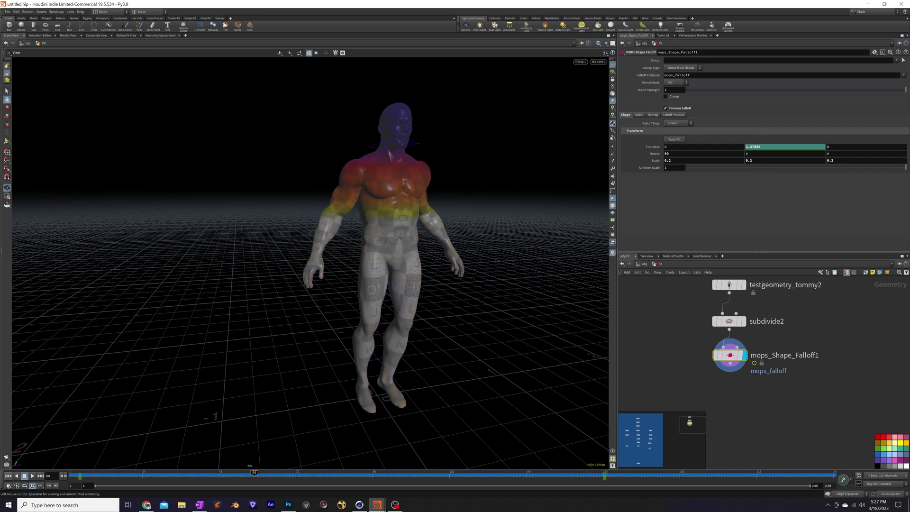
left_click_drag(242, 466, 274, 473)
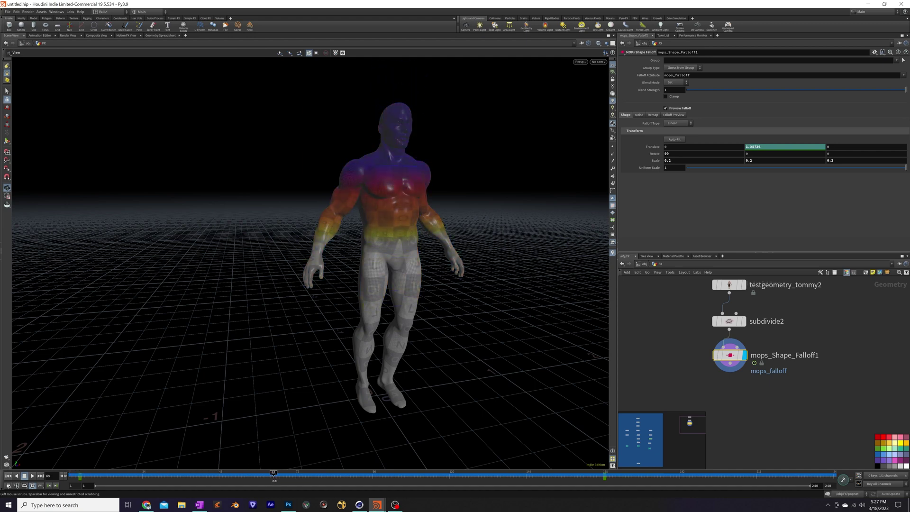
- Enable Simplex noise on the falloff with amplitude -0.6 and frequency about 11.7
left_click(640, 115)
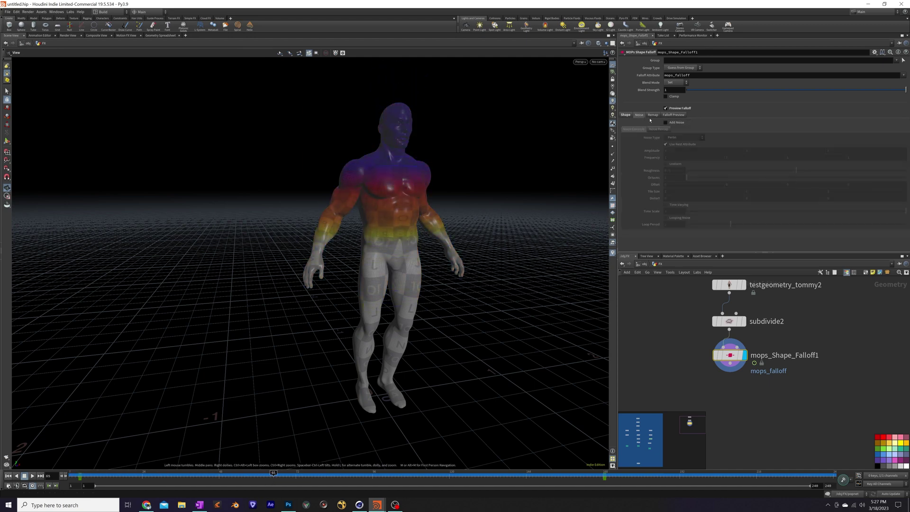
left_click(666, 124)
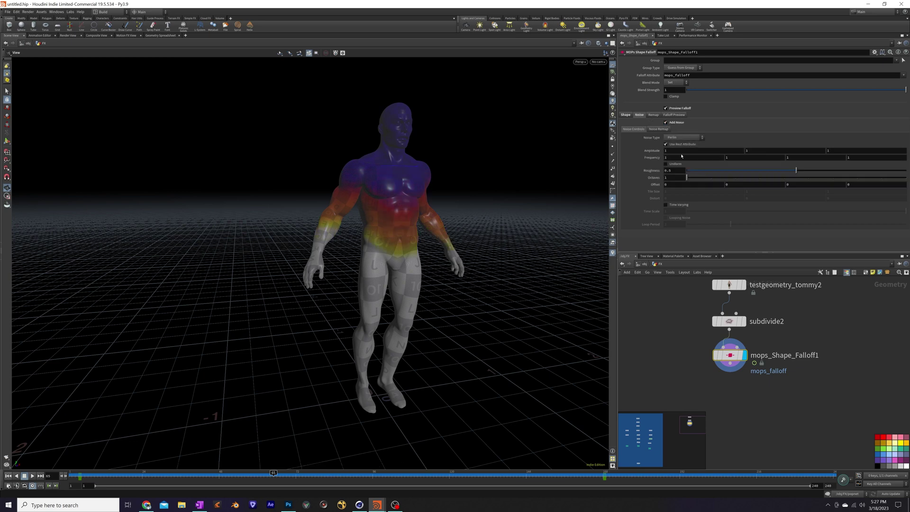
middle_click_drag(661, 151, 585, 146)
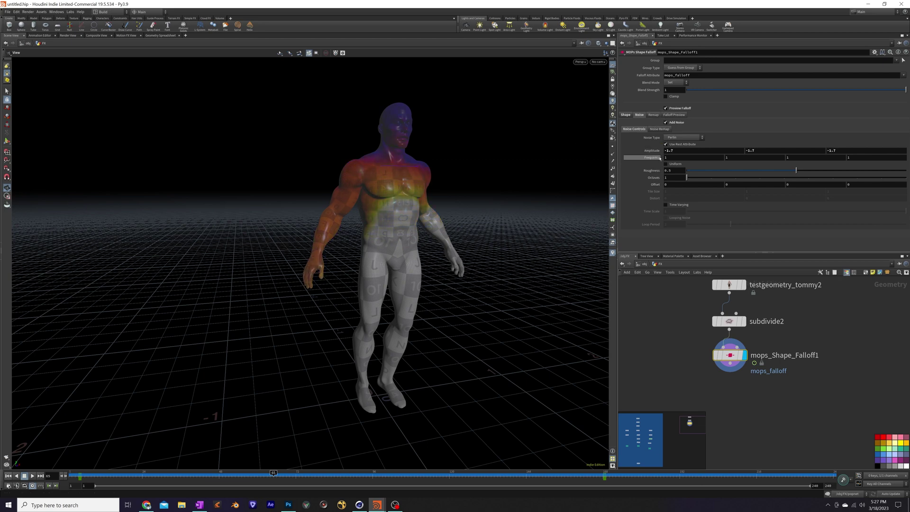
middle_click_drag(660, 157, 796, 160)
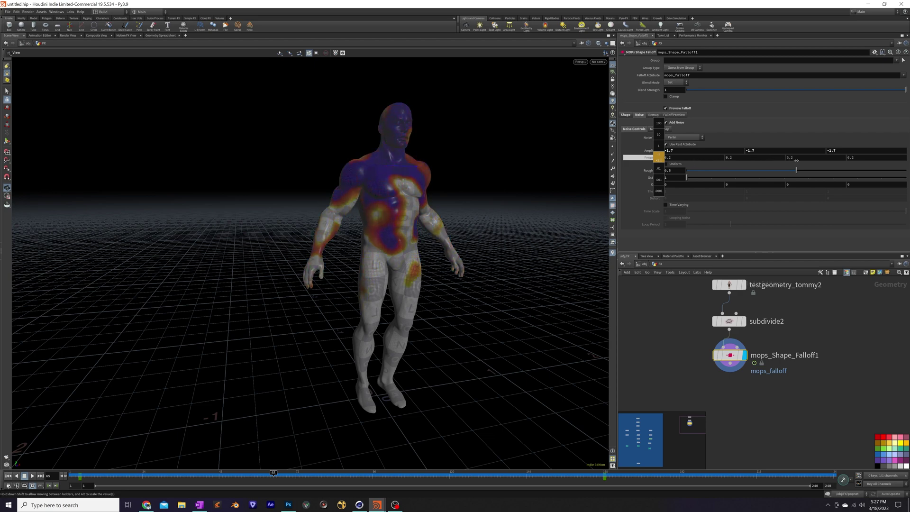
middle_click_drag(659, 158, 678, 157)
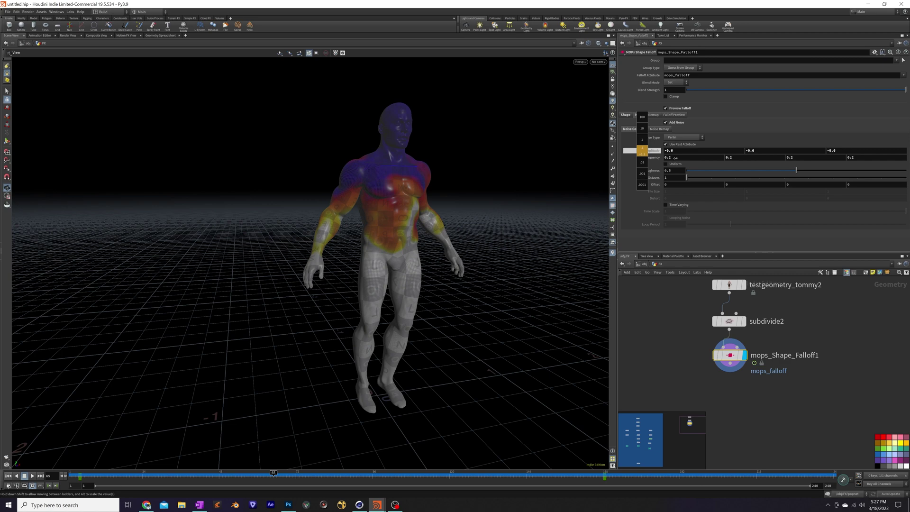
middle_click_drag(652, 156, 734, 154)
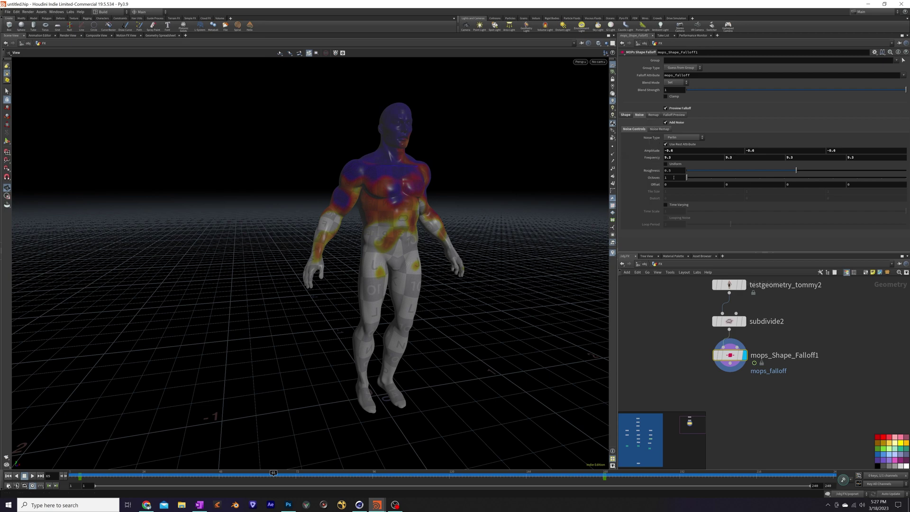
left_click(679, 138)
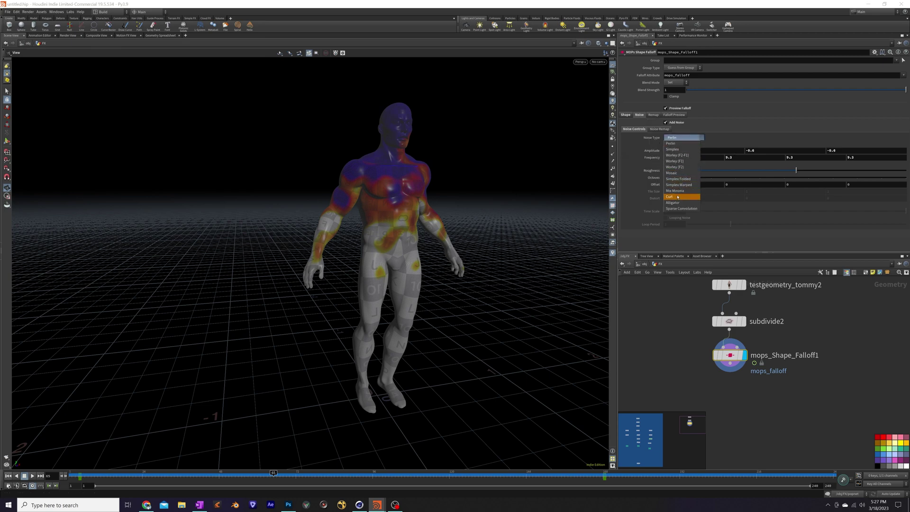
left_click(683, 149)
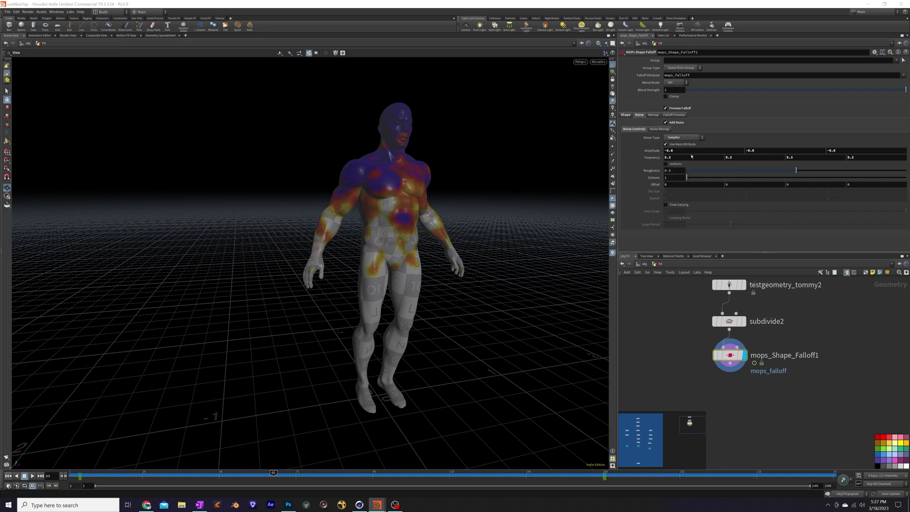
middle_click_drag(659, 157, 720, 151)
middle_click_drag(648, 150, 649, 150)
- Enable Remap Fit with input min 0.185 and input max 0.835
left_click(652, 115)
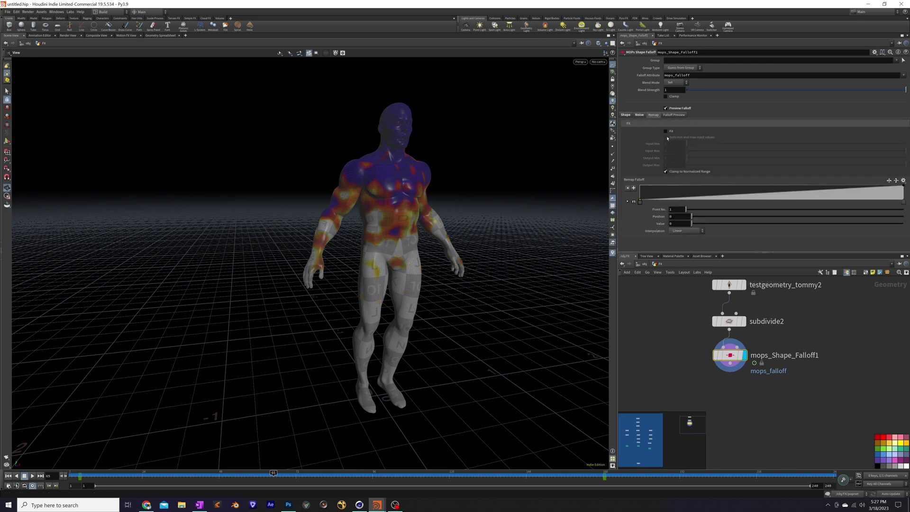
left_click(665, 131)
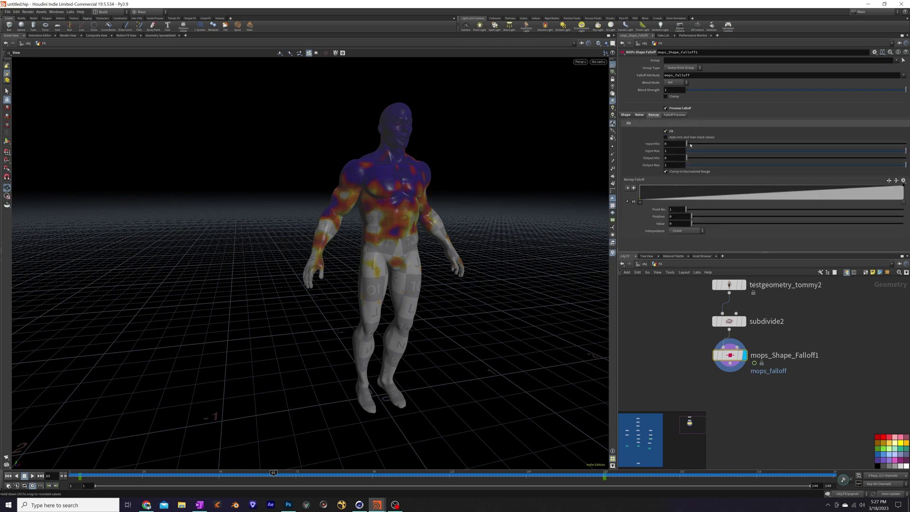
left_click_drag(696, 145, 737, 150)
left_click_drag(904, 155, 804, 159)
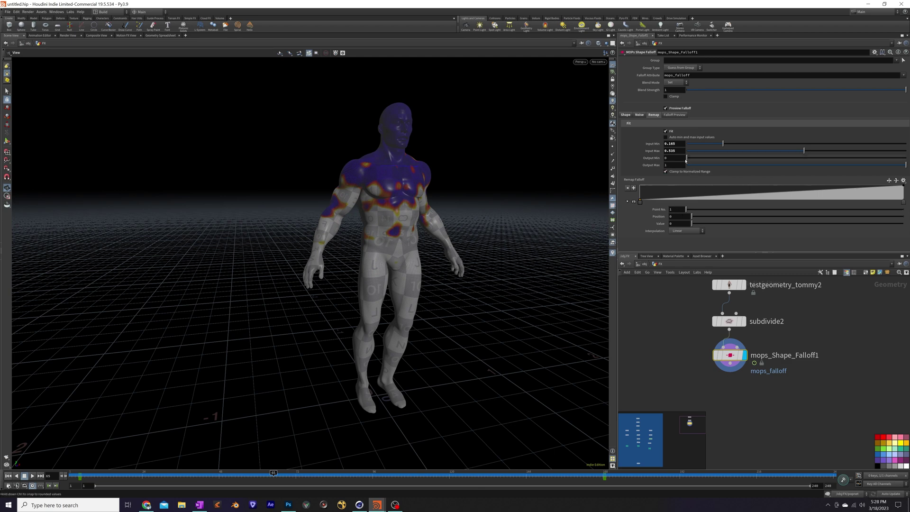
left_click(674, 115)
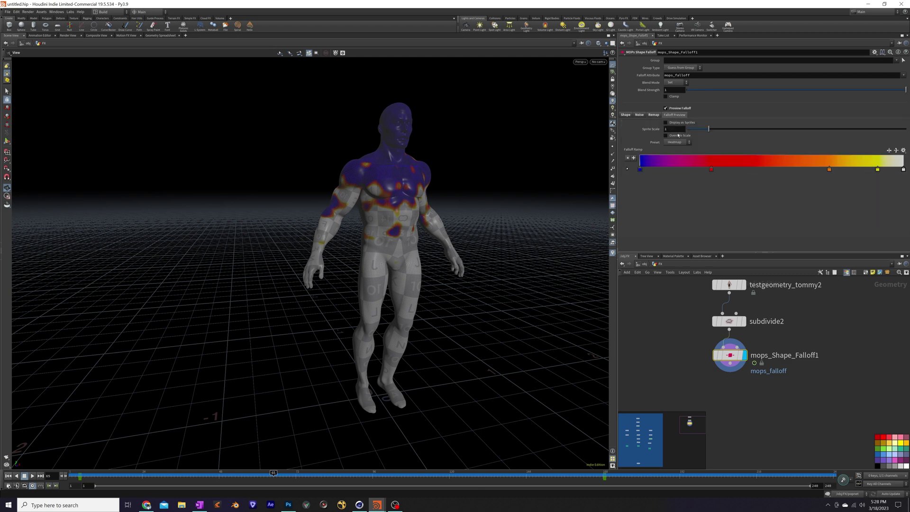
- Rename the Falloff Attribute from mops_falloff to erode
left_click(639, 114)
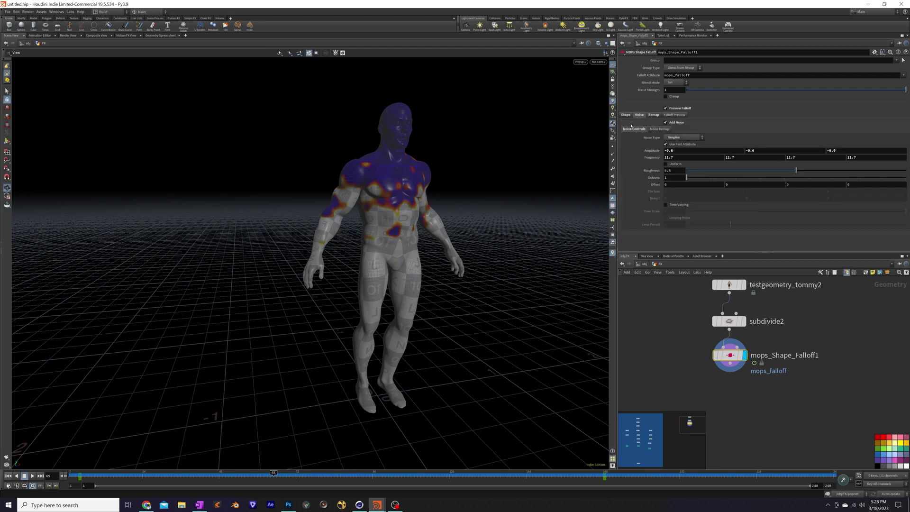
left_click_drag(273, 473, 123, 473)
double_click(685, 75)
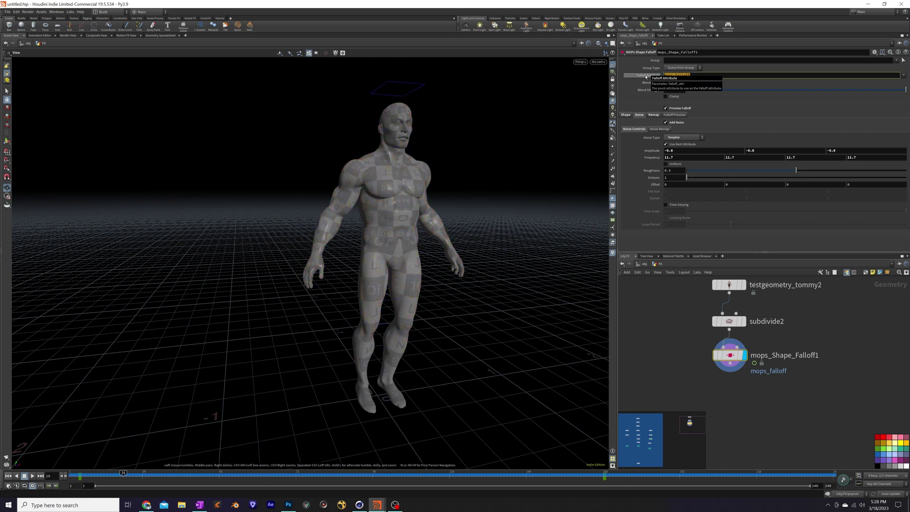
type("accel")
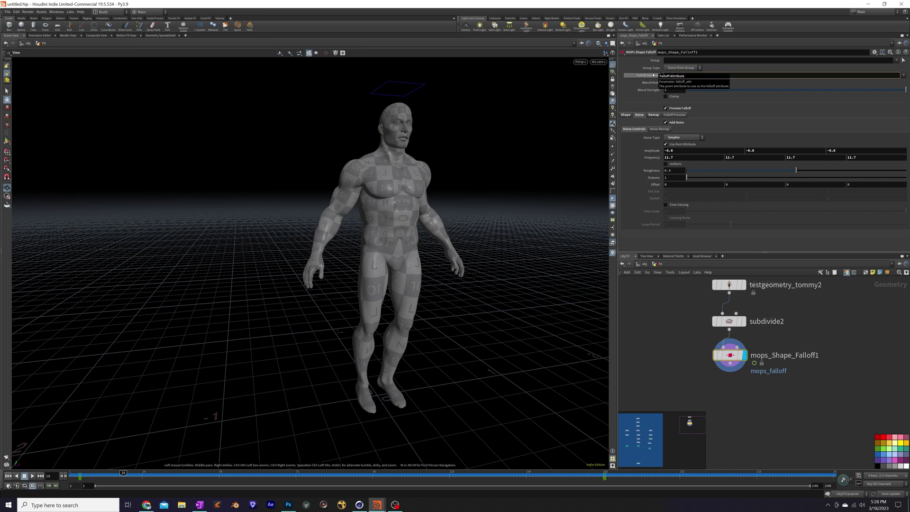
key("Return")
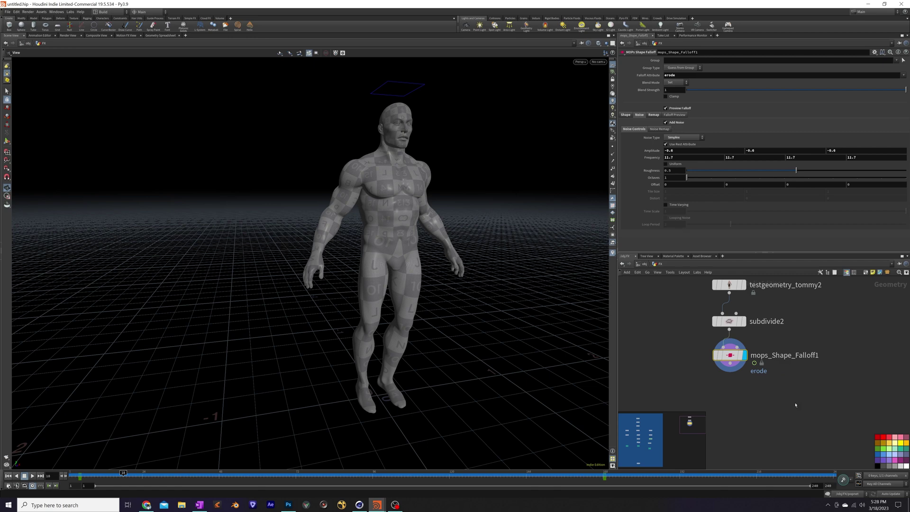
- Play back the erode falloff sweeping down the body, then pull a wire from mops_Shape_Falloff1's output
middle_click_drag(793, 406, 819, 387)
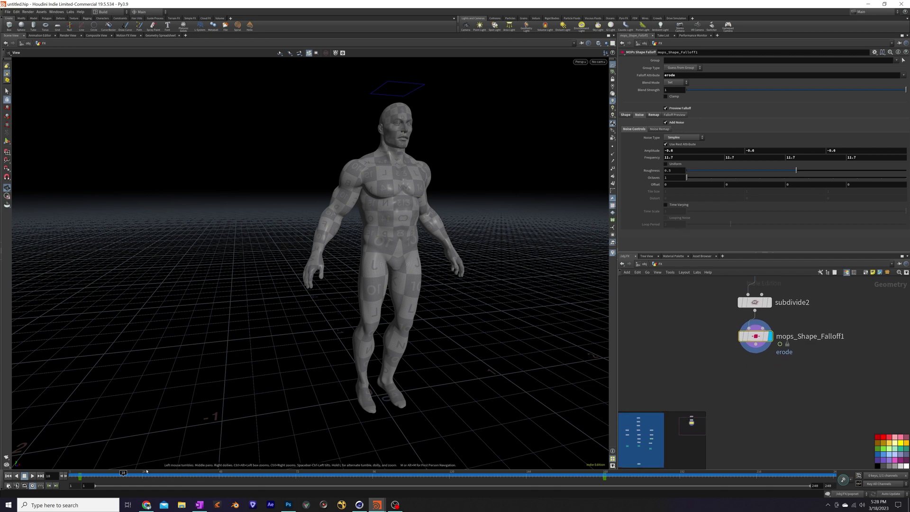
left_click_drag(141, 472, 291, 496)
key("ctrl+Up")
left_click(32, 476)
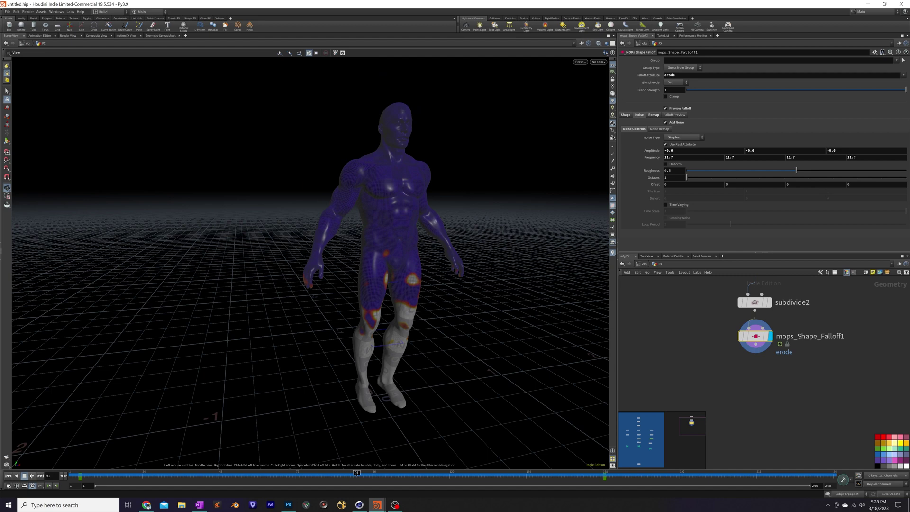
mouse_move(90, 473)
left_mouse_down()
mouse_move(303, 476)
mouse_move(82, 474)
left_mouse_up()
left_click(32, 475)
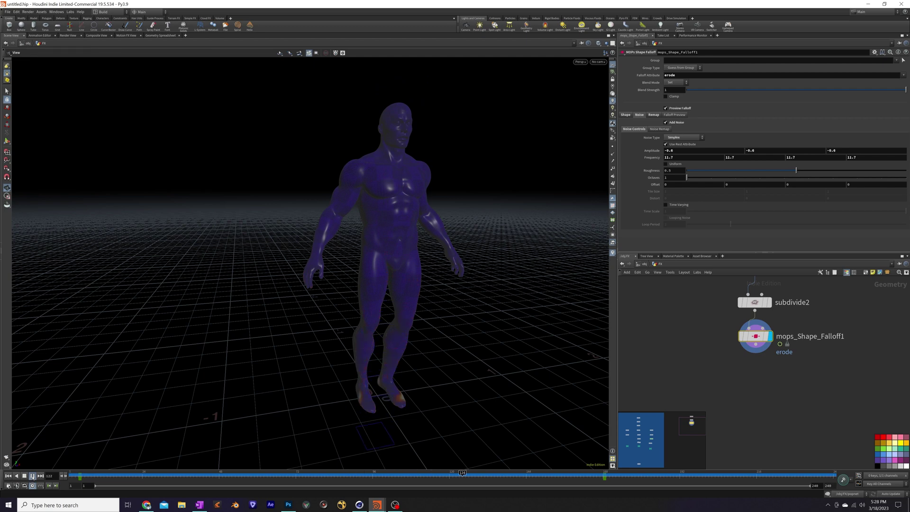
left_click(32, 476)
middle_click_drag(755, 344, 799, 316)
left_click(798, 316)
left_click(715, 348)
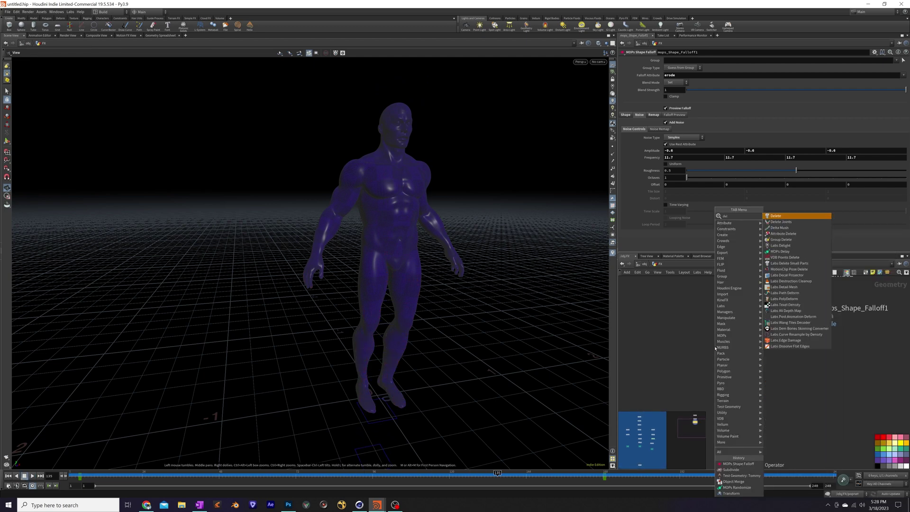
key("Return")
left_click(713, 345)
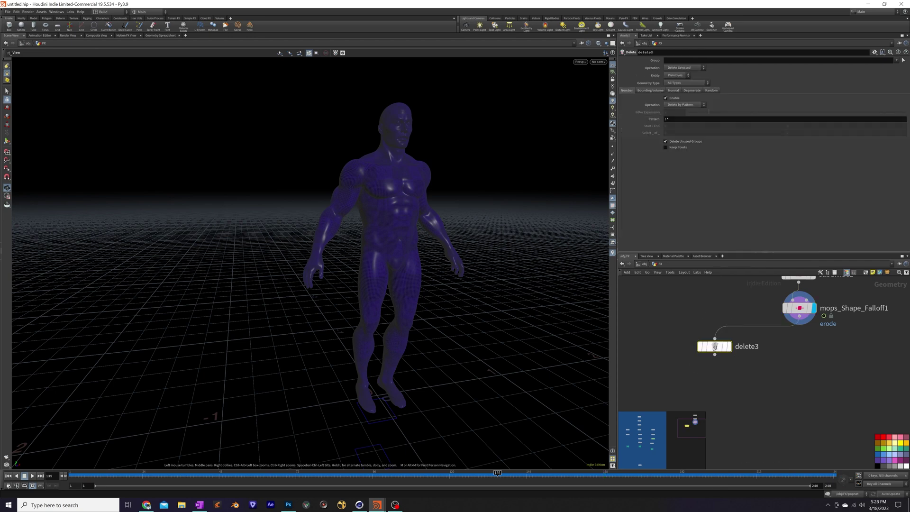
left_click(678, 103)
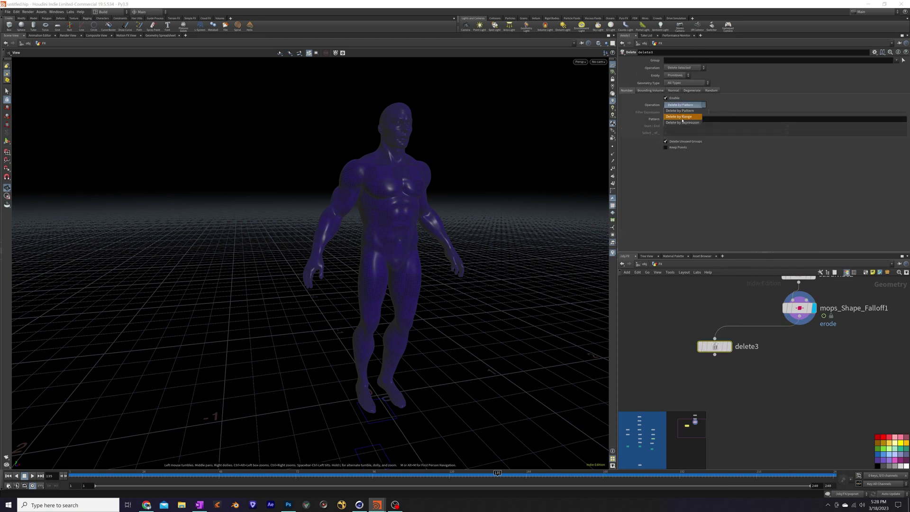
left_click(682, 118)
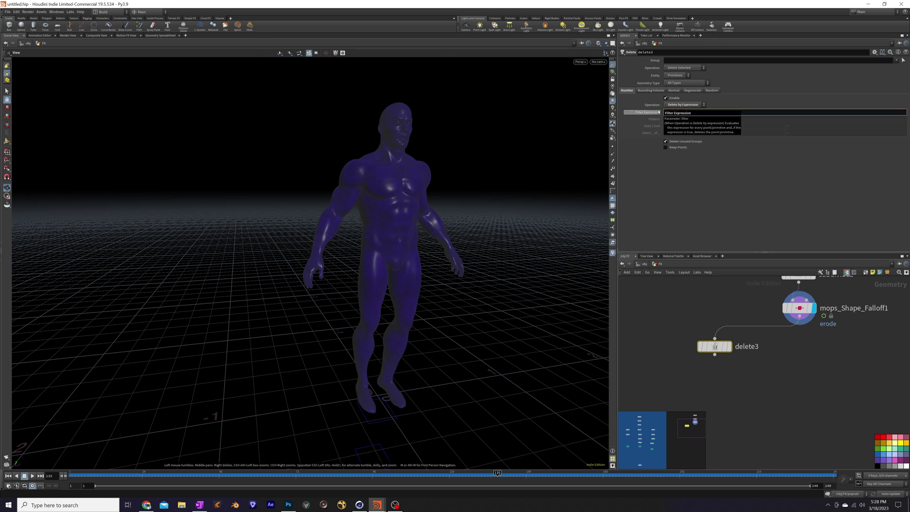
type("@erode<0.01")
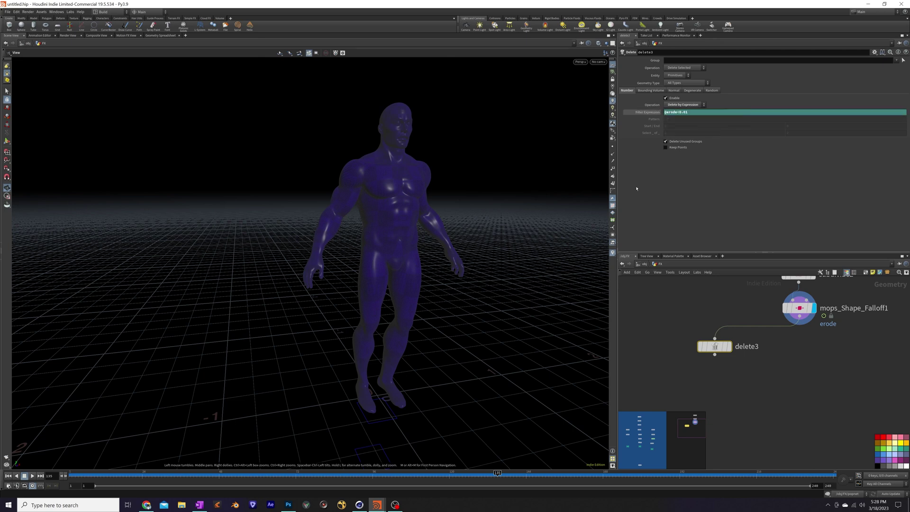
left_click_drag(124, 479, 316, 480)
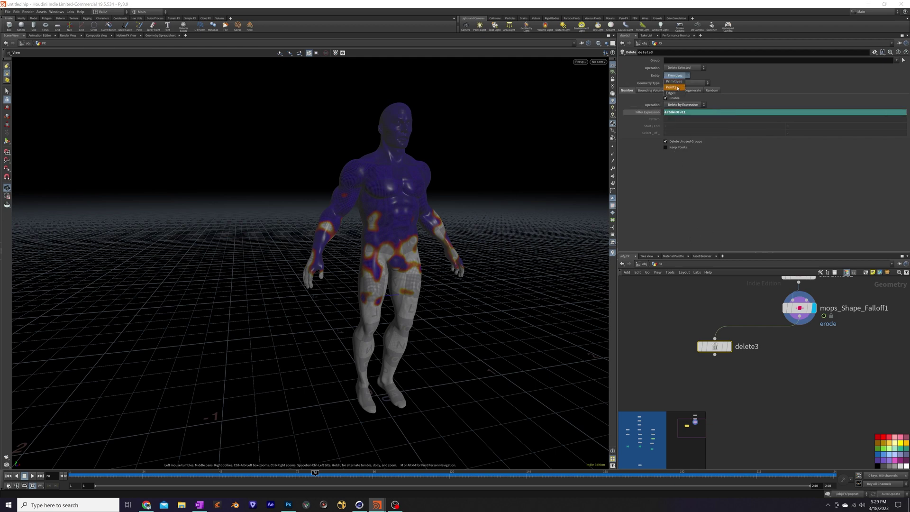
left_click(676, 75)
left_click(677, 82)
left_click_drag(85, 472, 267, 483)
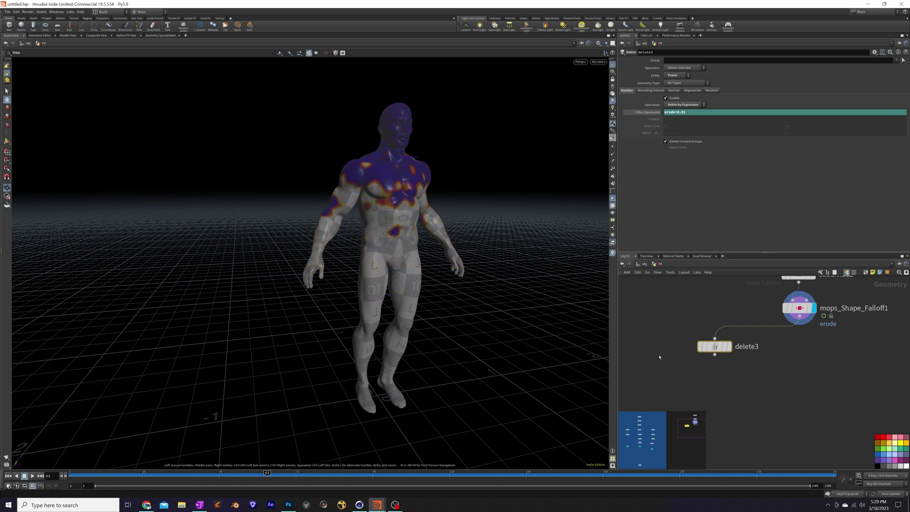
mouse_move(718, 346)
left_click(732, 331)
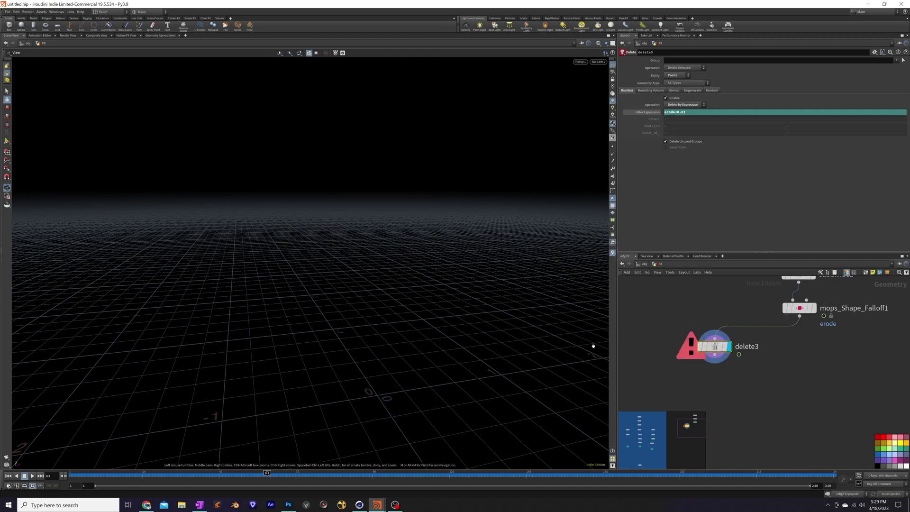
left_click(677, 76)
left_click(674, 81)
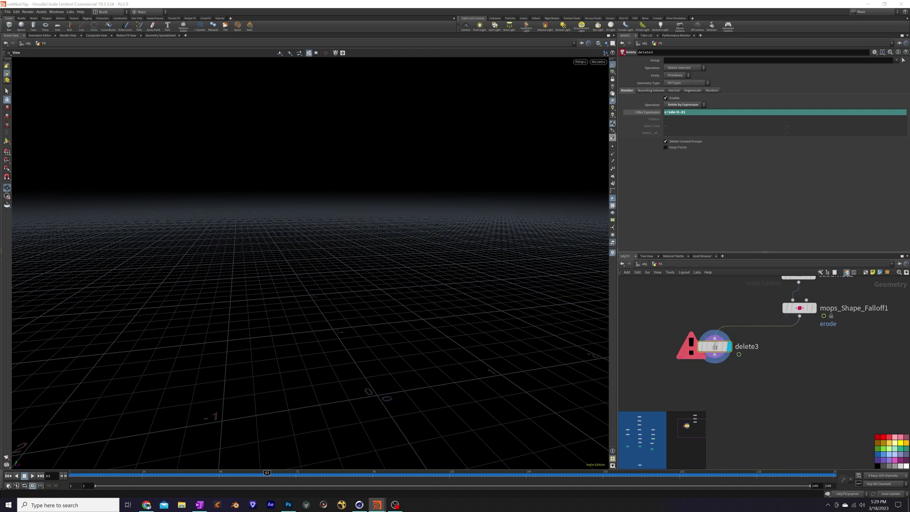
left_click(668, 112)
key("Return")
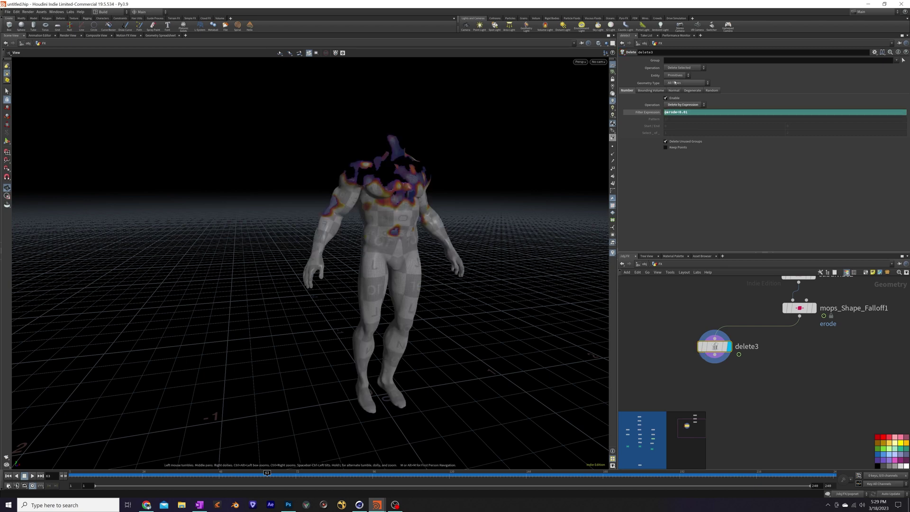
left_click(675, 76)
left_click(674, 83)
- Scrub from an early frame through frames 38–66 to watch the erosion
left_click(120, 473)
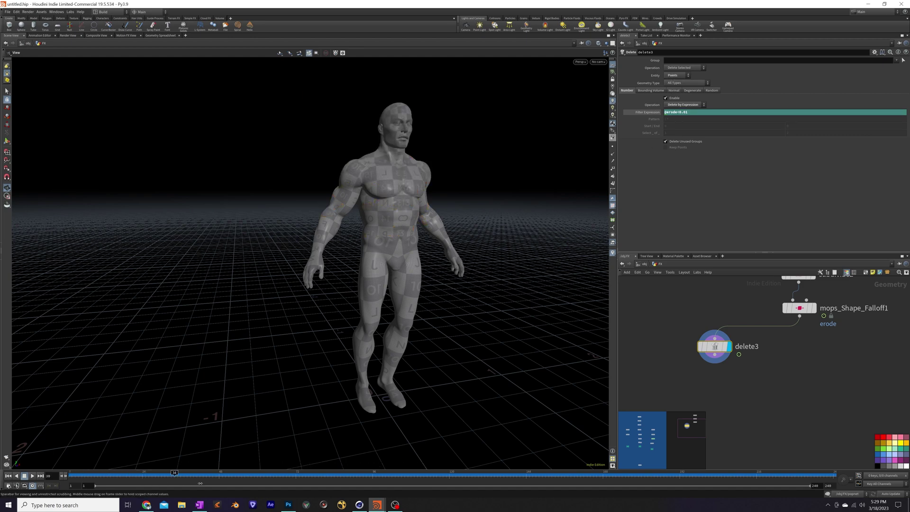
left_click_drag(207, 484, 285, 487)
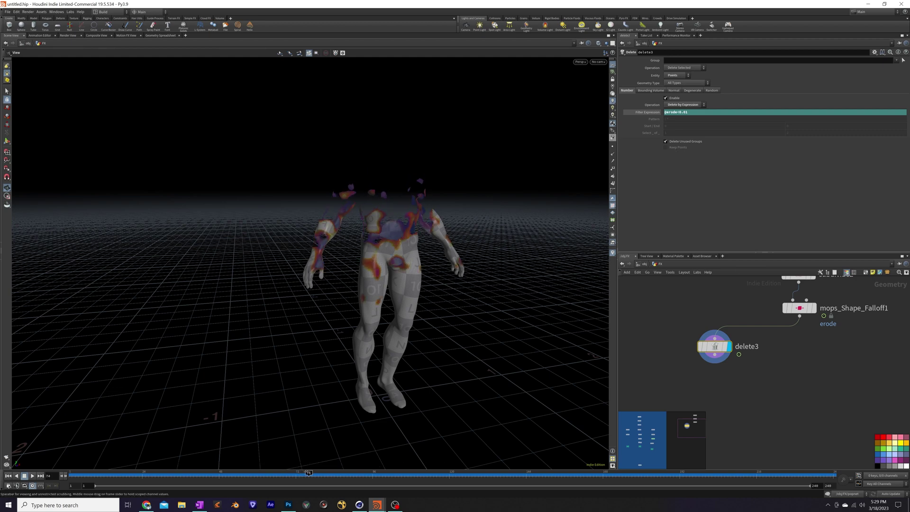
scroll(377, 221, "up", 3)
scroll(377, 221, "up", 10)
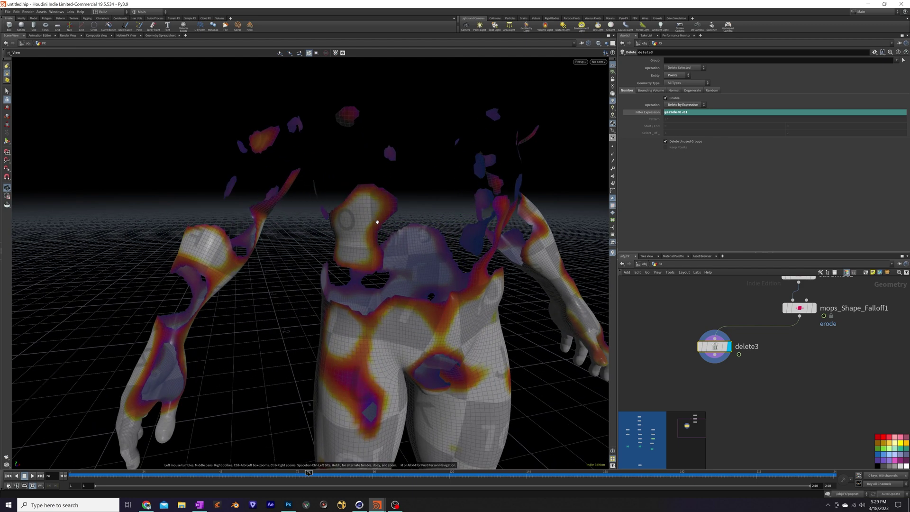
scroll(387, 226, "up", 3)
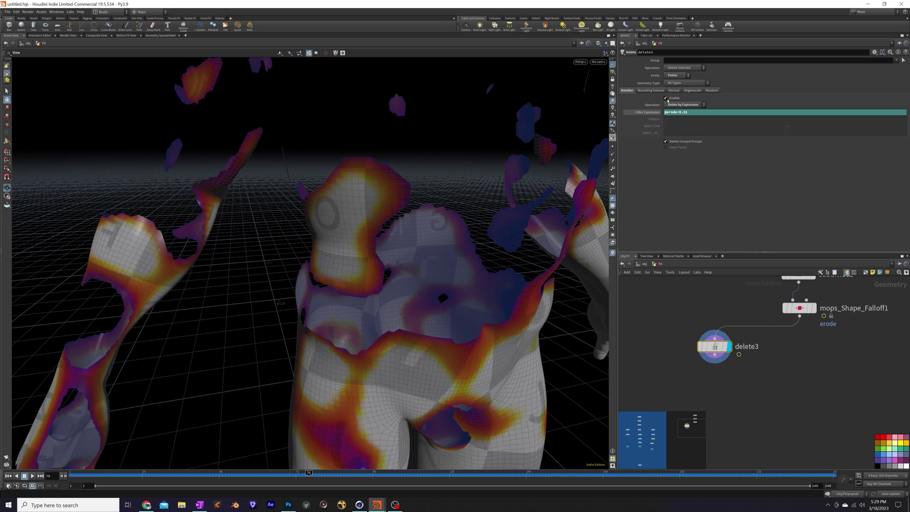
- Compare deleting primitives, then switch delete3's entity back to Points
left_click(677, 75)
left_click(675, 77)
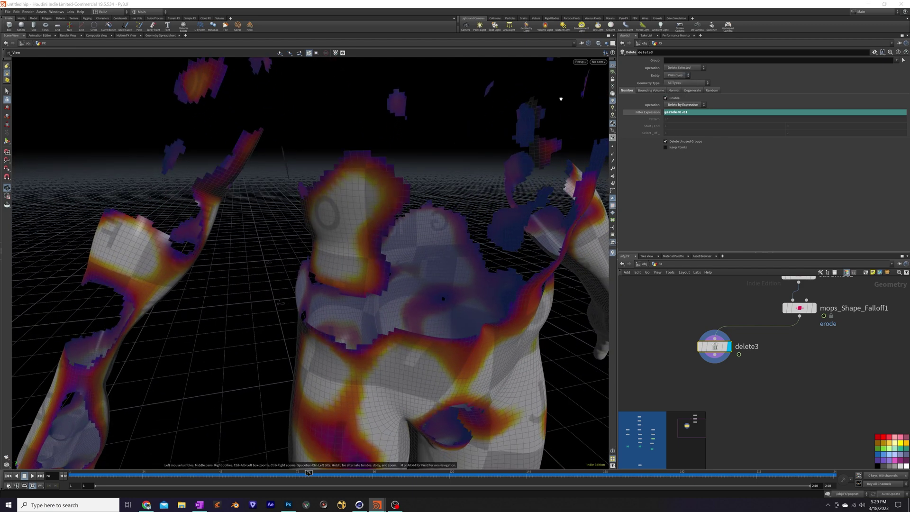
left_click(677, 75)
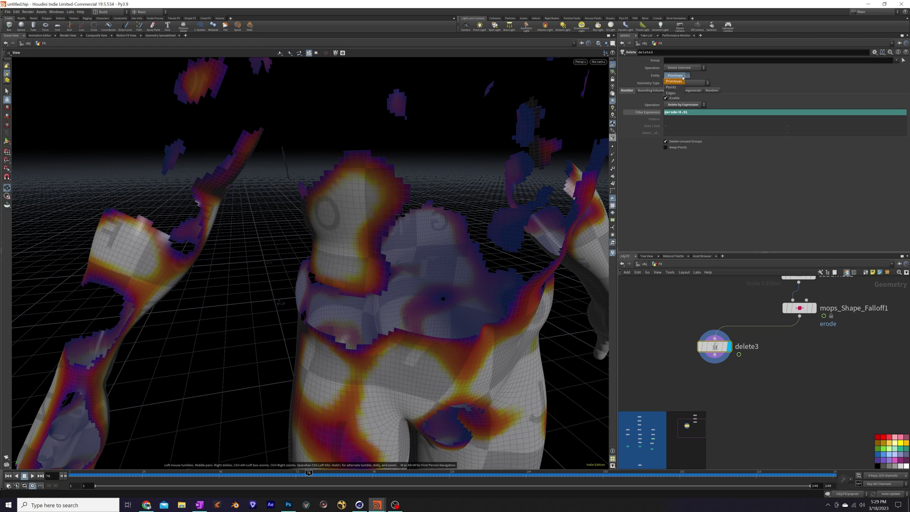
left_click(675, 81)
- Add an Add node (add2) below delete3 and display its output
middle_click_drag(748, 360, 758, 330)
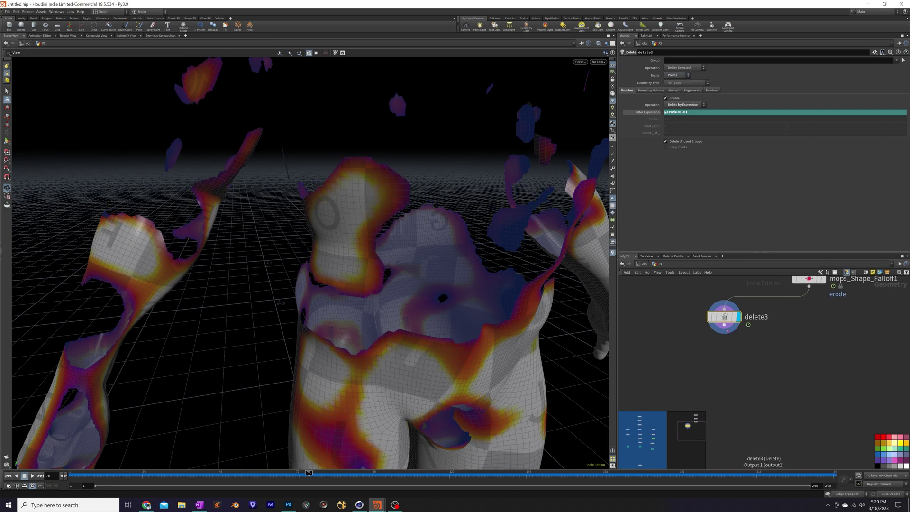
key("Tab")
type("add")
key("Return")
left_click(722, 376)
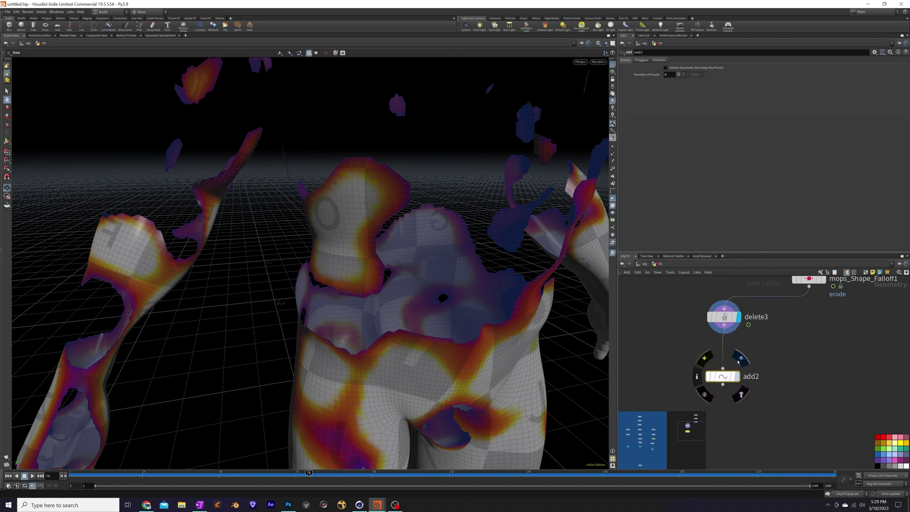
left_click(739, 365)
- Enable Remove Unused Points on add2's Polygons settings
left_click(641, 60)
left_click(664, 68)
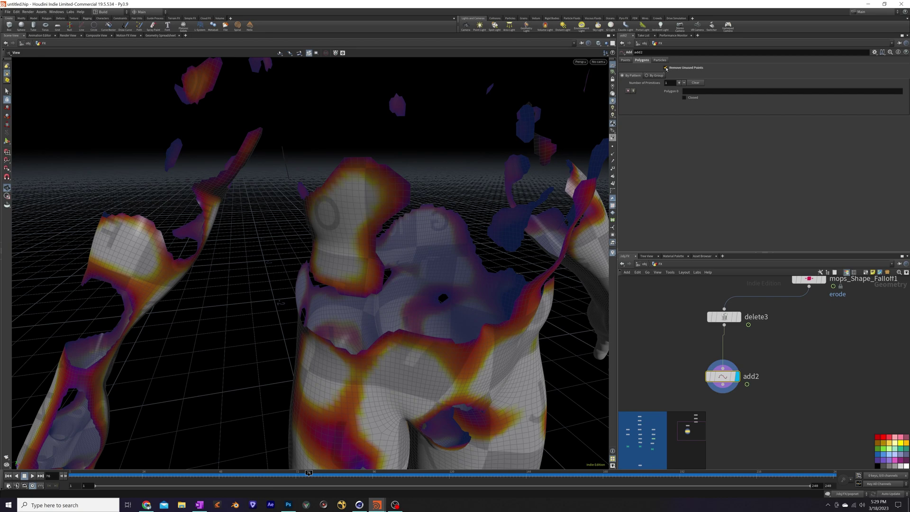
scroll(466, 216, "down", 10)
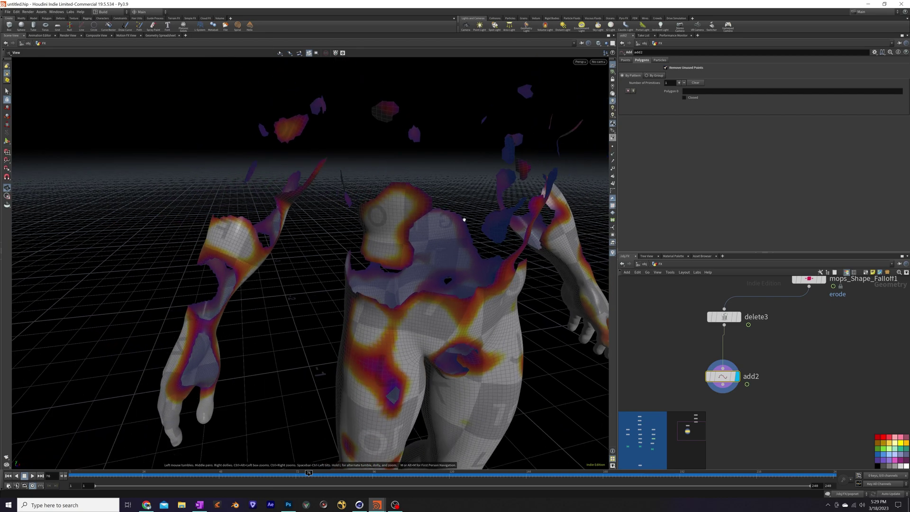
scroll(466, 211, "down", 10)
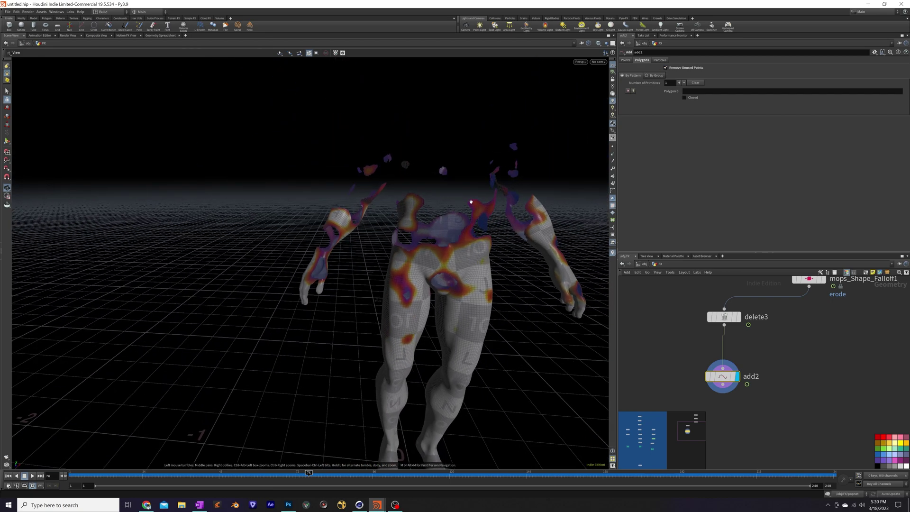
left_click_drag(421, 181, 355, 207)
middle_click_drag(780, 358, 774, 304)
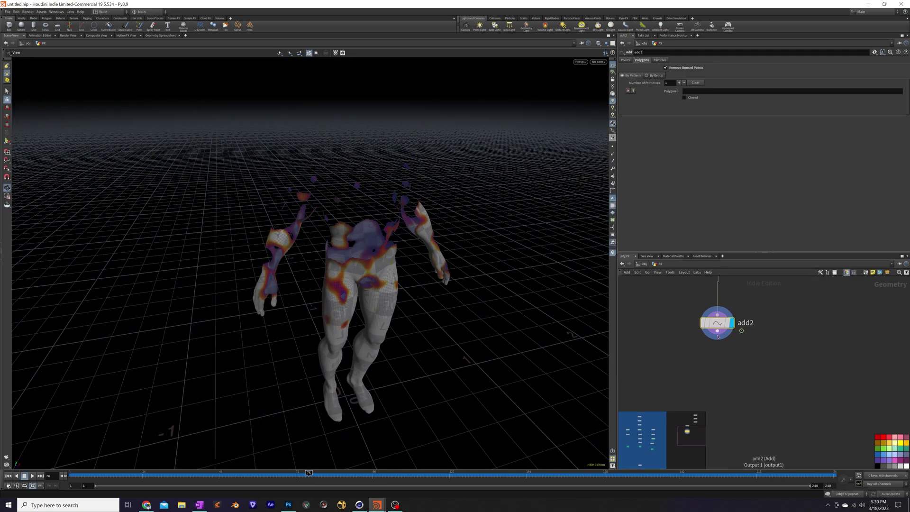
- Add a Null below add2 and name it DECAY_OUT
left_click_drag(717, 331, 716, 383)
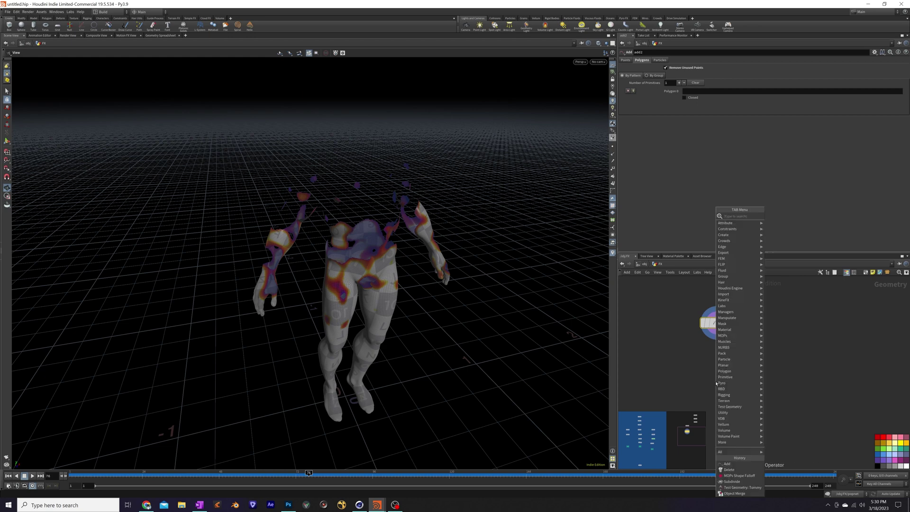
type("null")
key("Return")
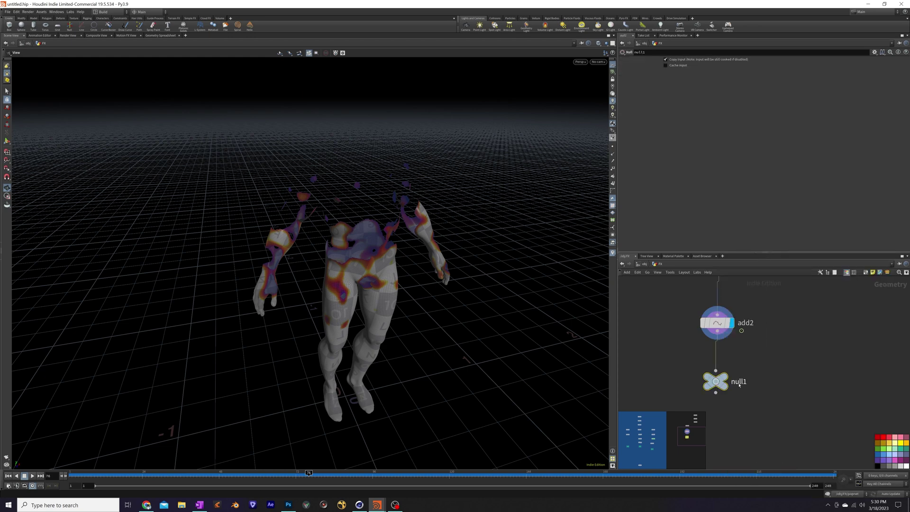
double_click(740, 384)
type("CH")
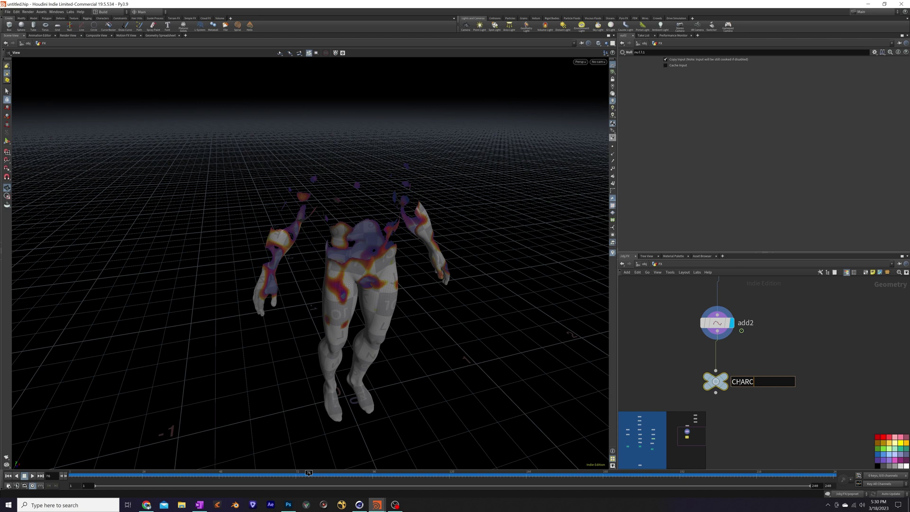
type("AR_OUT1")
key("Return")
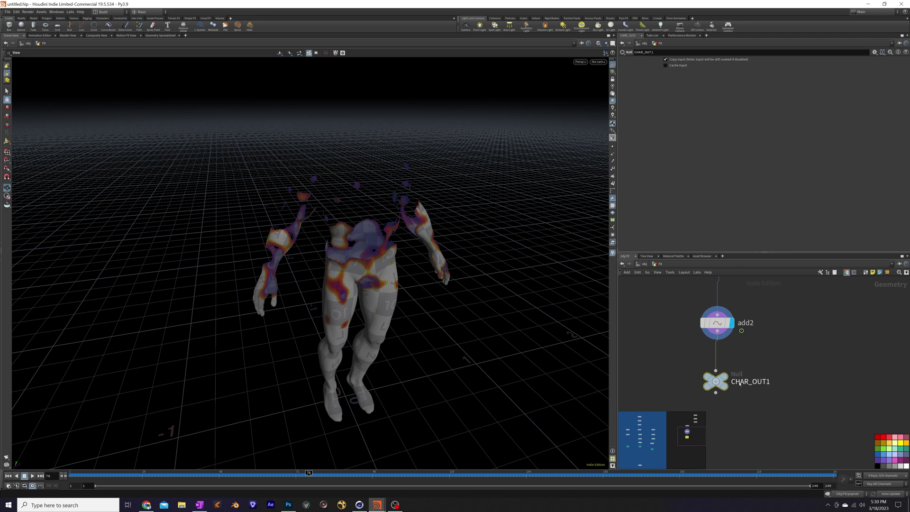
double_click(739, 382)
type("DECAY_OU")
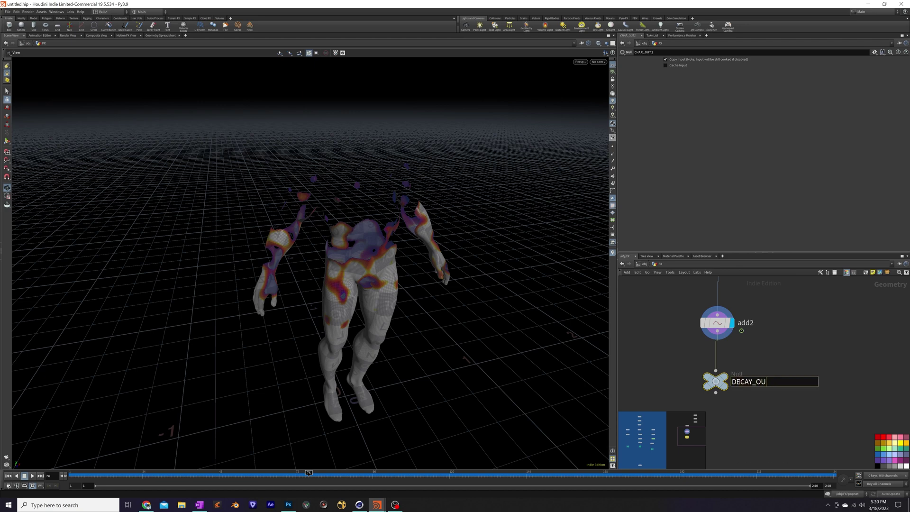
type("T")
key("Return")
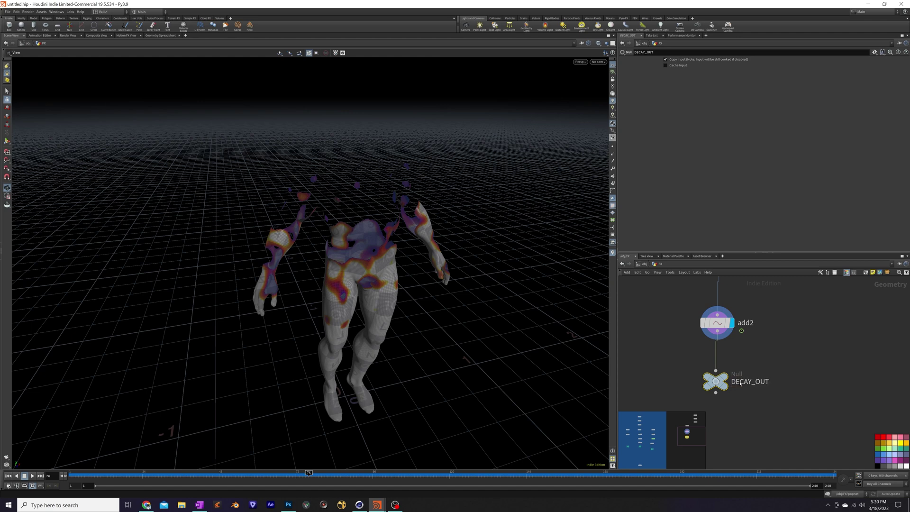
- Colour DECAY_OUT green and shift the delete3–add2–DECAY_OUT chain left
left_click(899, 452)
key("h")
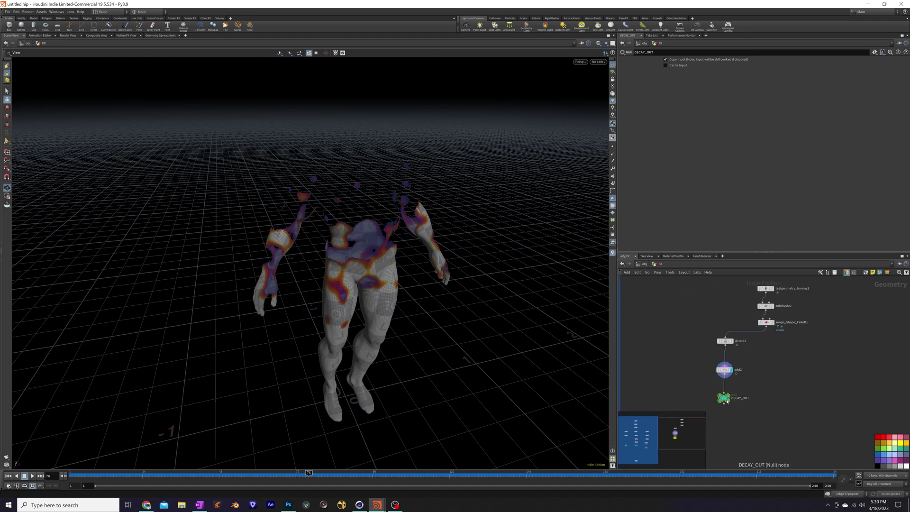
left_click_drag(758, 423, 706, 339)
scroll(758, 346, "up", 5)
scroll(758, 346, "down", 2)
- Branch a color2 node off mops_Shape_Falloff1 using Ramp from Attribute on erode
left_click_drag(747, 317, 748, 338)
type("color")
key("Return")
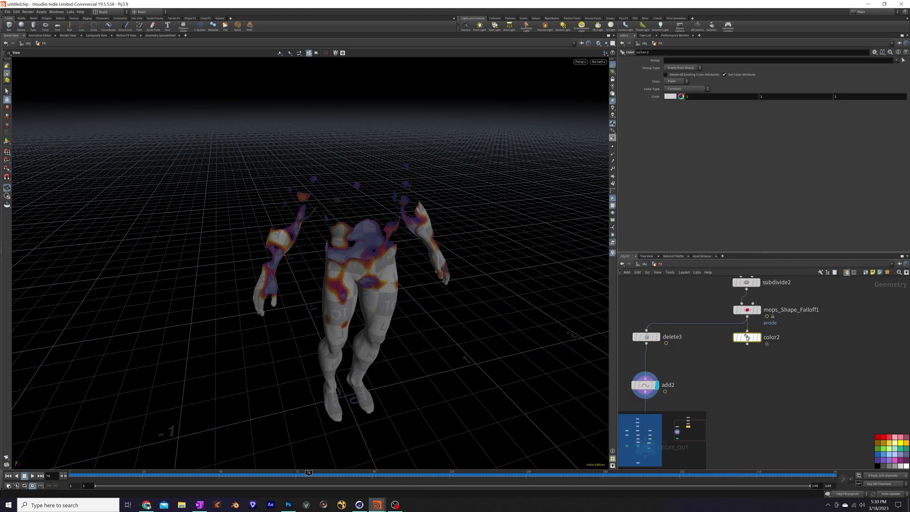
key("r")
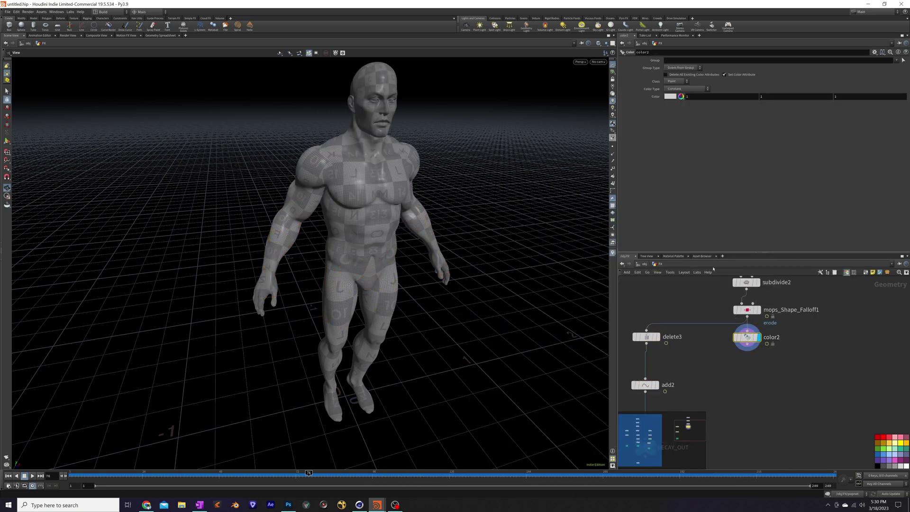
left_click(675, 89)
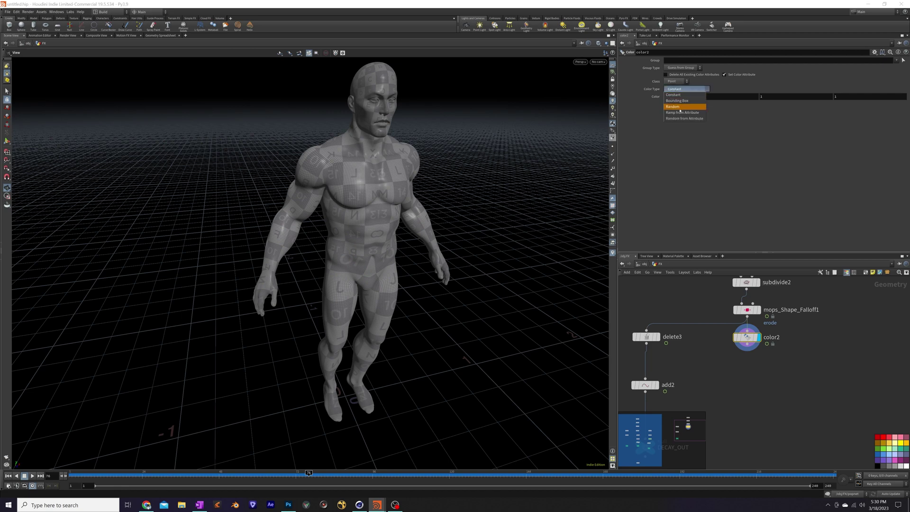
left_click(682, 113)
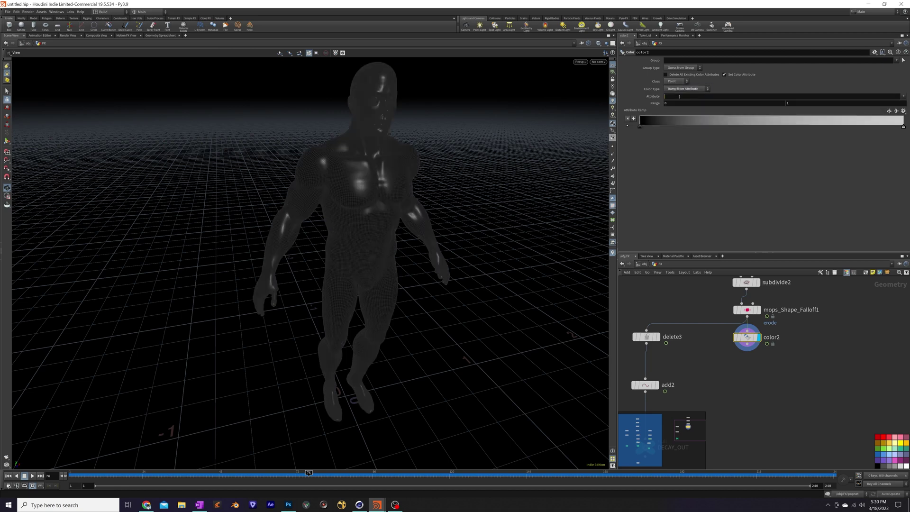
left_click(678, 96)
key("Return")
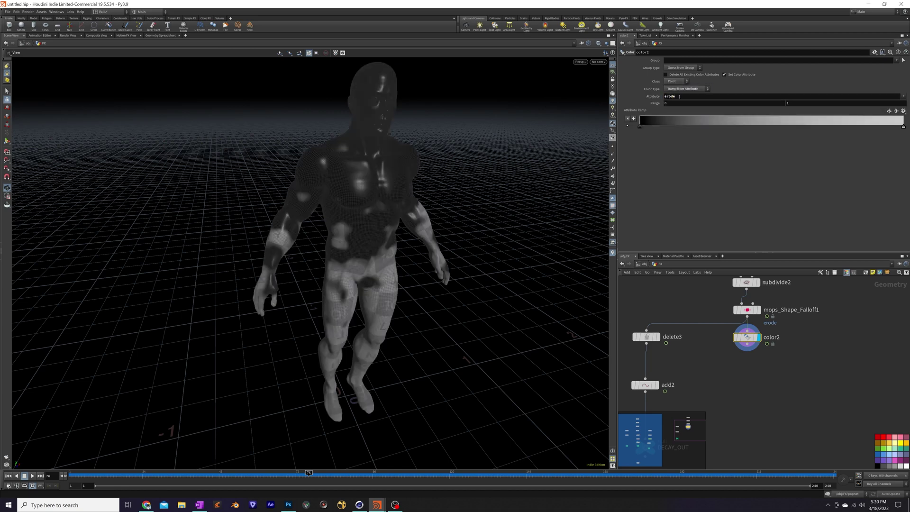
- Make the left ramp key light and the right key black, then scrub to preview
double_click(761, 127)
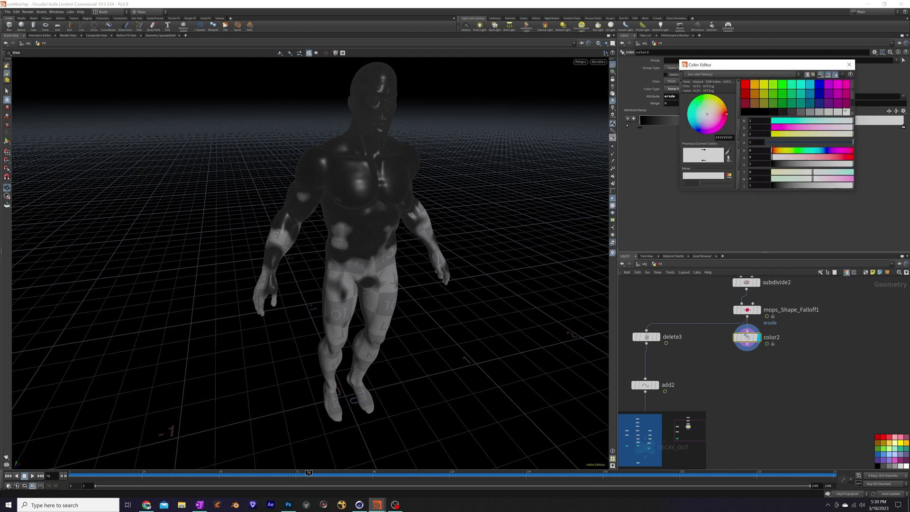
left_click(848, 65)
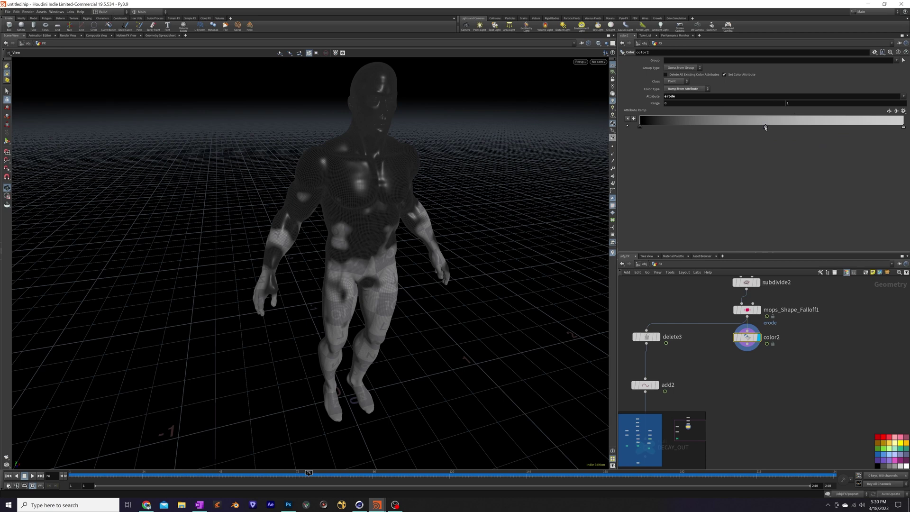
double_click(765, 127)
left_click(846, 112)
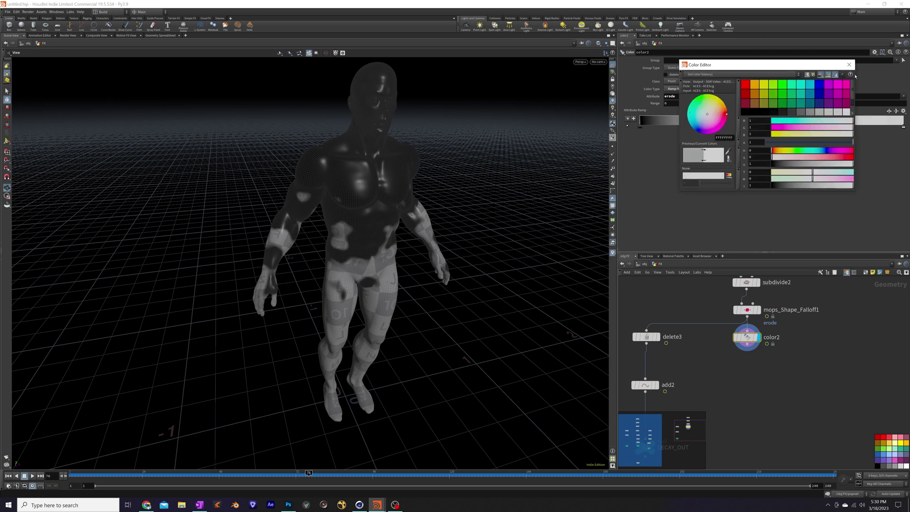
left_click(849, 65)
double_click(902, 128)
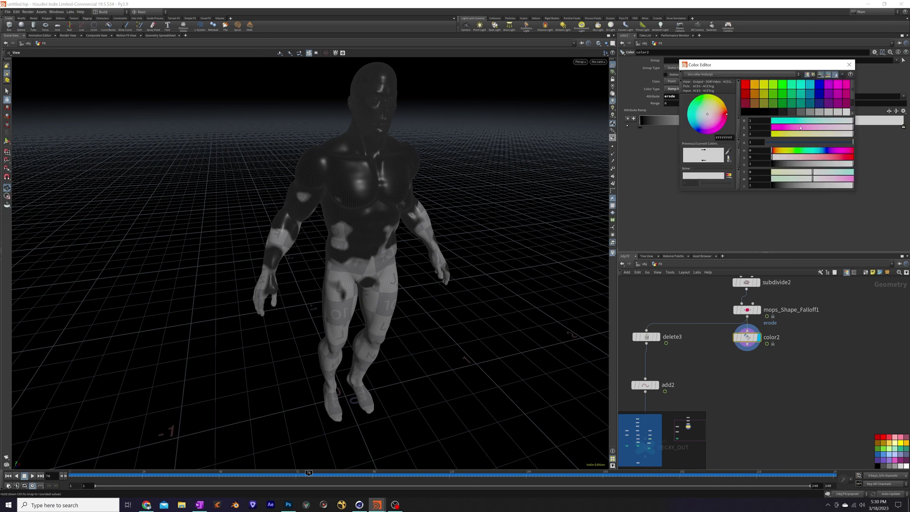
left_click(776, 111)
left_click(848, 64)
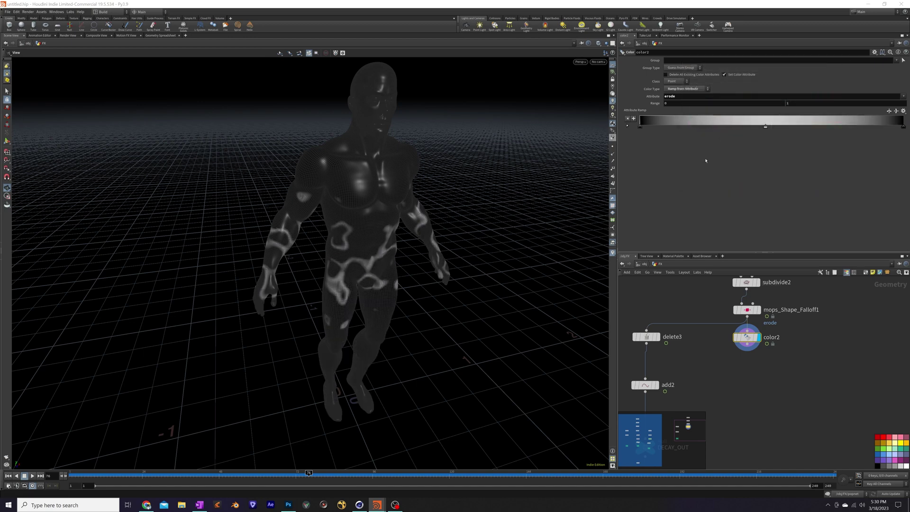
mouse_move(299, 474)
left_mouse_down()
mouse_move(267, 482)
mouse_move(302, 480)
left_mouse_up()
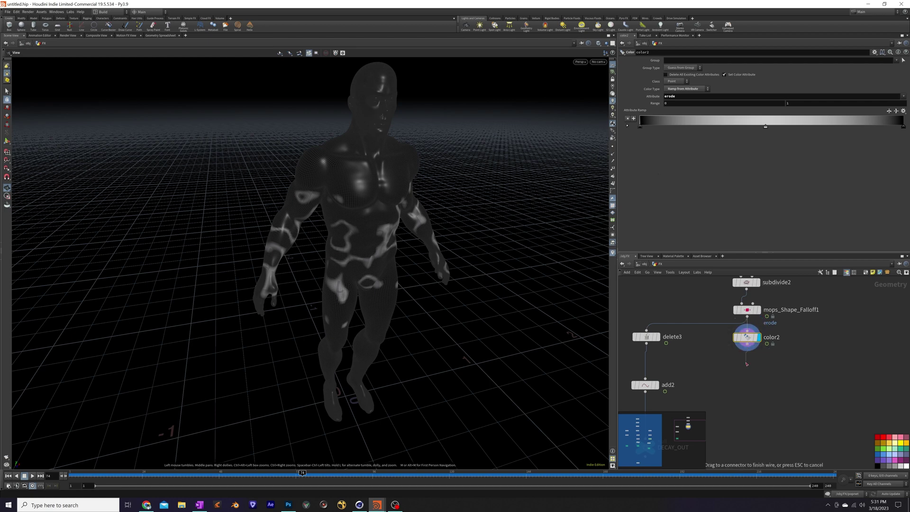
- Create an Attribute VOP named displacement1 below color2 and go inside it
key("Tab")
type("dis")
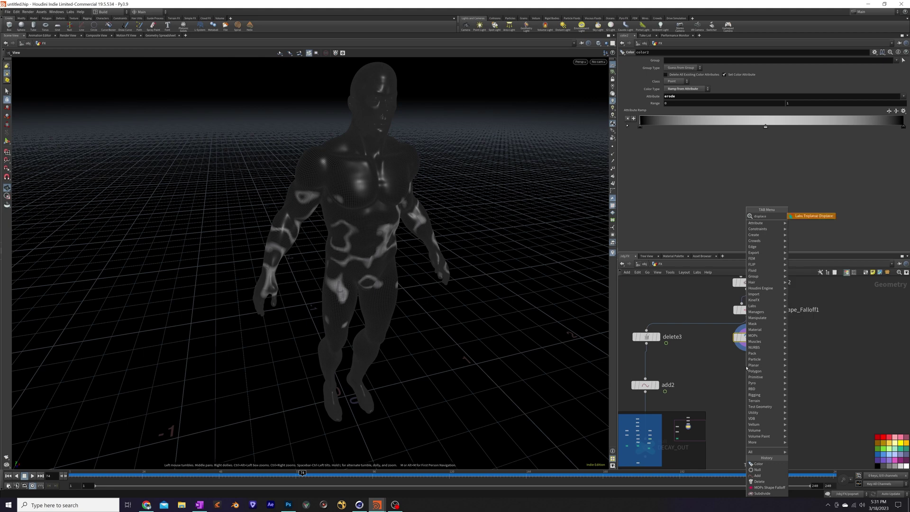
key("BackSpace")
key("BackSpace")
key("BackSpace")
type("attribute vop")
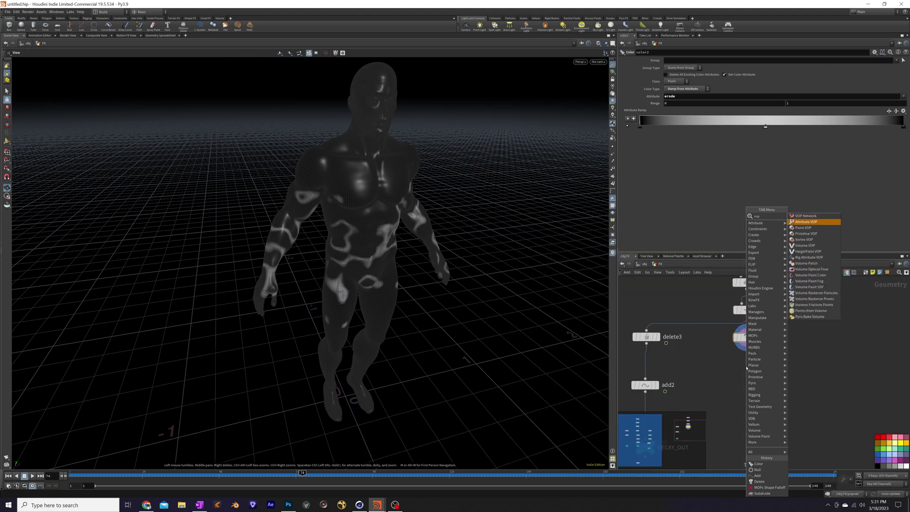
key("Return")
double_click(767, 370)
type("displacement1")
key("Return")
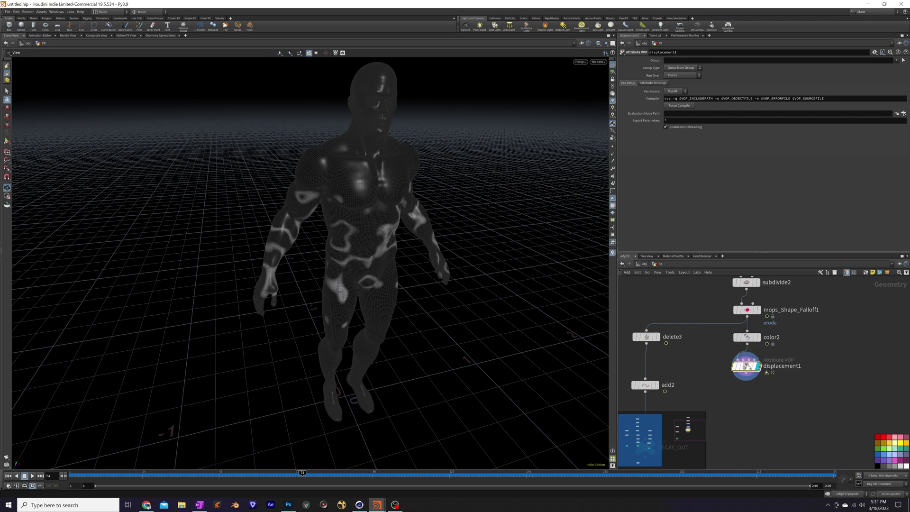
double_click(749, 366)
- Add a Displace Along Normal node and wire the global N and Cd into it
left_click_drag(700, 353, 654, 305)
key("Tab")
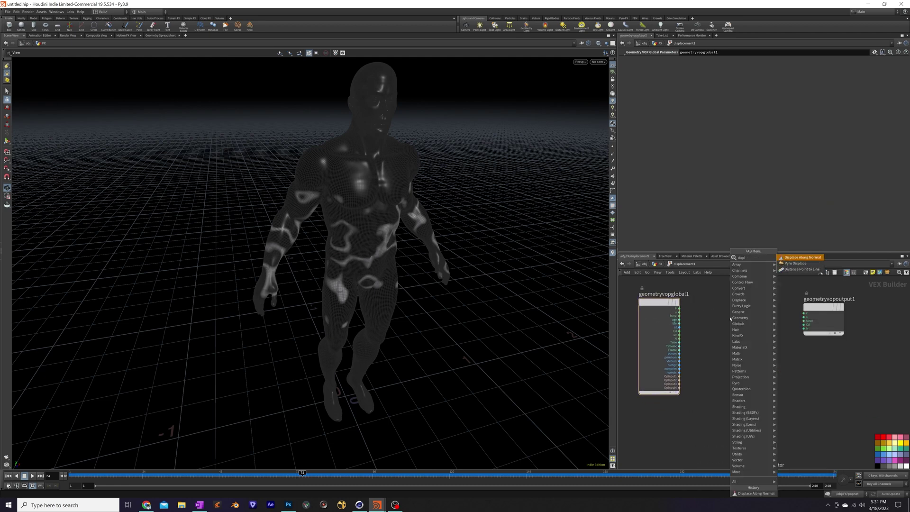
key("Return")
left_click(730, 319)
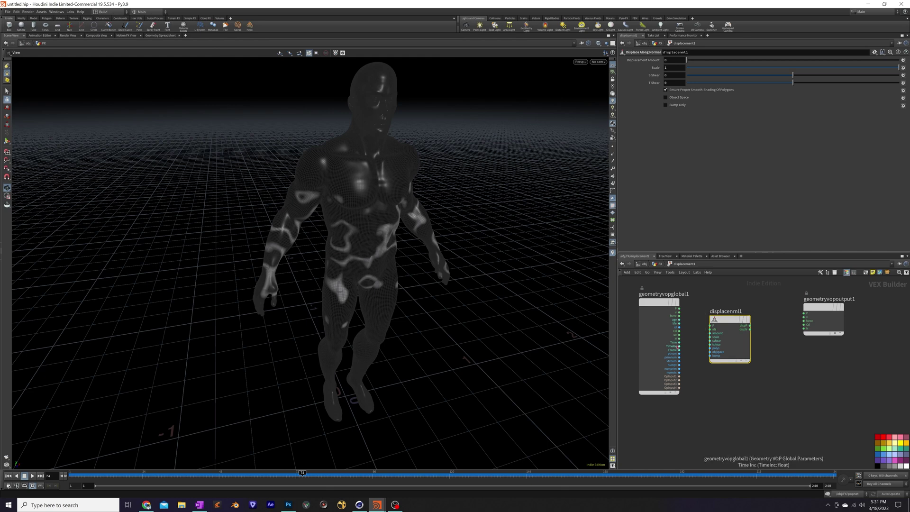
left_click_drag(729, 319, 742, 304)
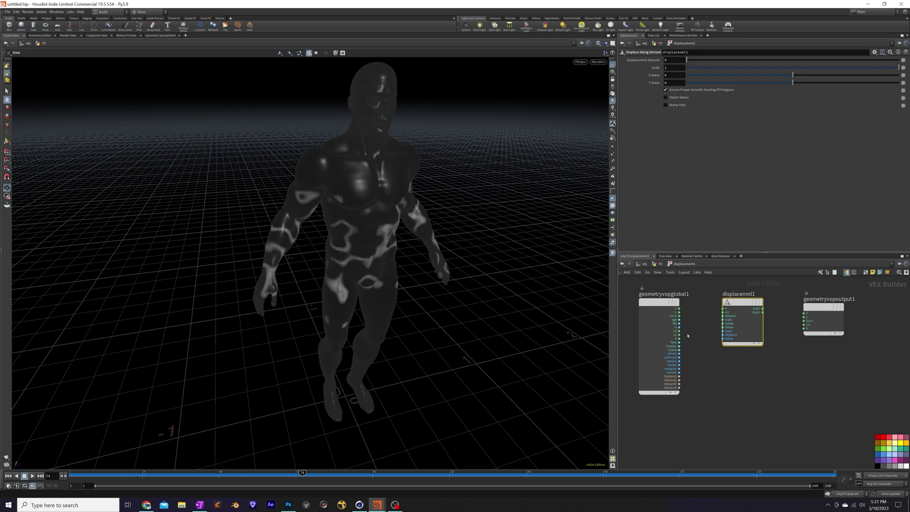
left_click_drag(679, 338, 804, 313)
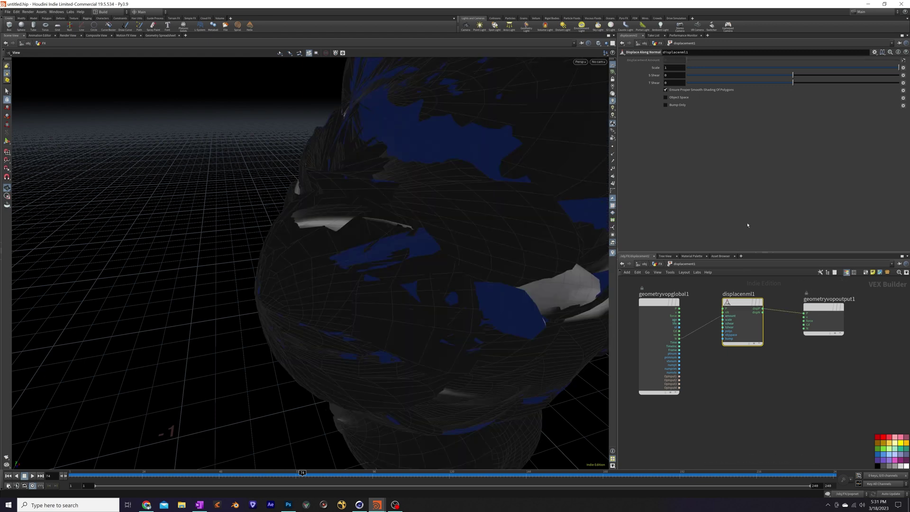
left_click_drag(824, 69, 797, 70)
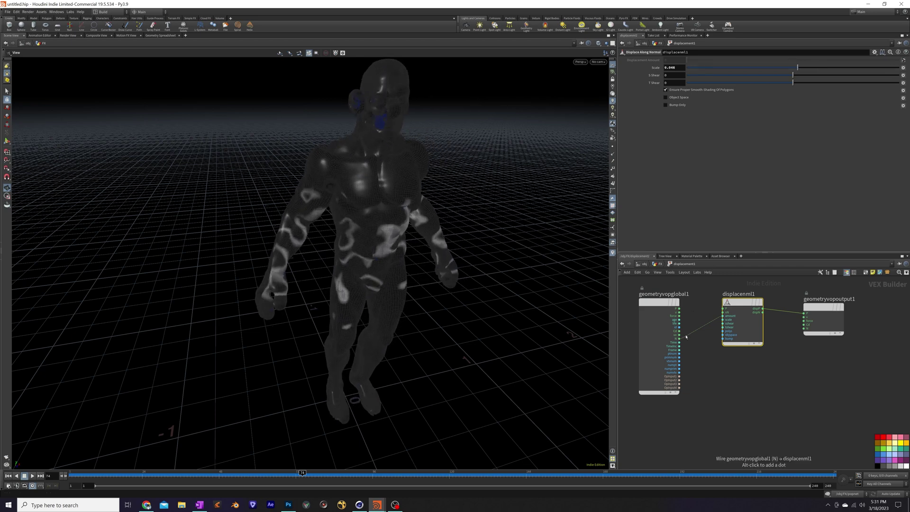
left_click_drag(686, 337, 679, 331)
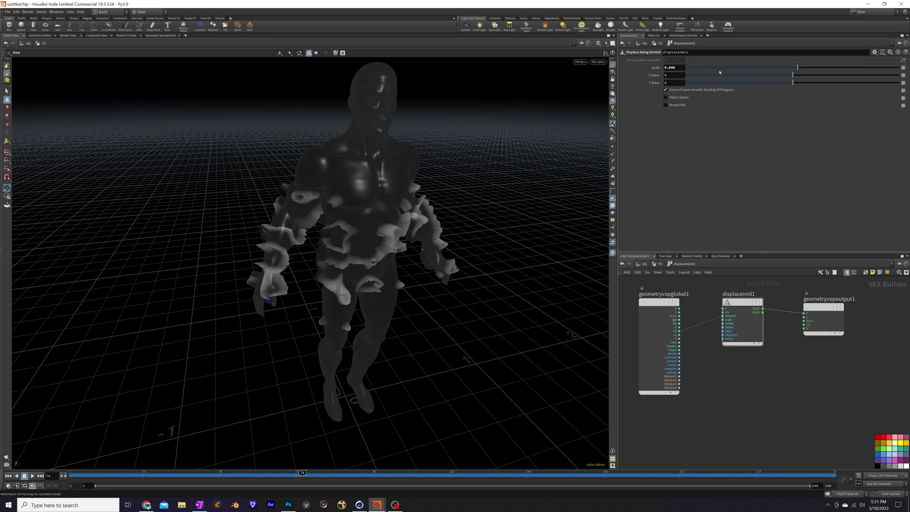
- Tune the displacement Scale to about 0.017 while scrubbing frames to check it
left_click(793, 67)
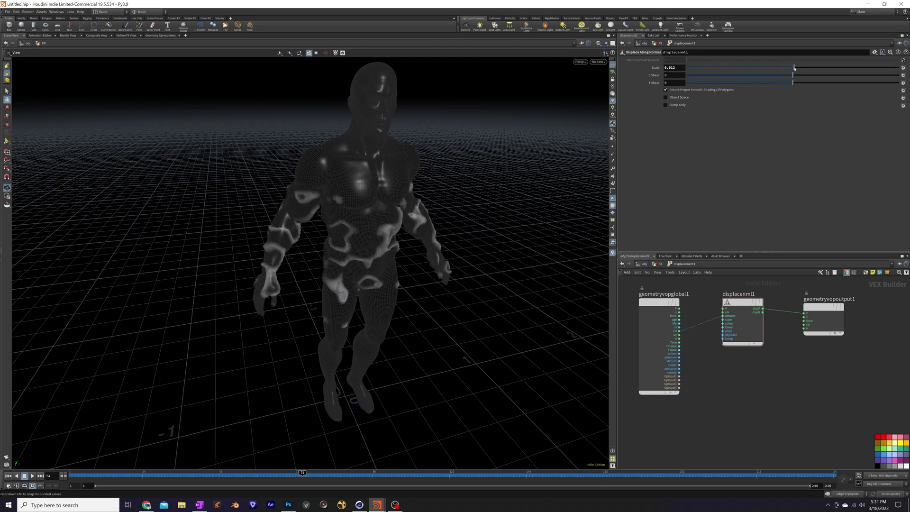
left_click_drag(793, 68, 800, 67)
left_click_drag(308, 473, 247, 484)
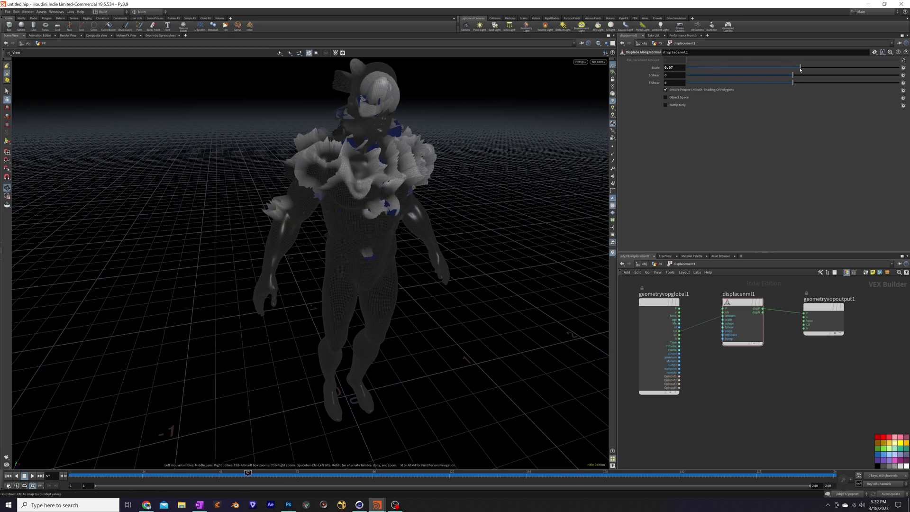
left_click_drag(799, 70, 794, 70)
left_click(260, 474)
left_click_drag(260, 474, 277, 474)
- Wire a delete4 node below displacement1 that deletes near-black points by expression
left_click(658, 264)
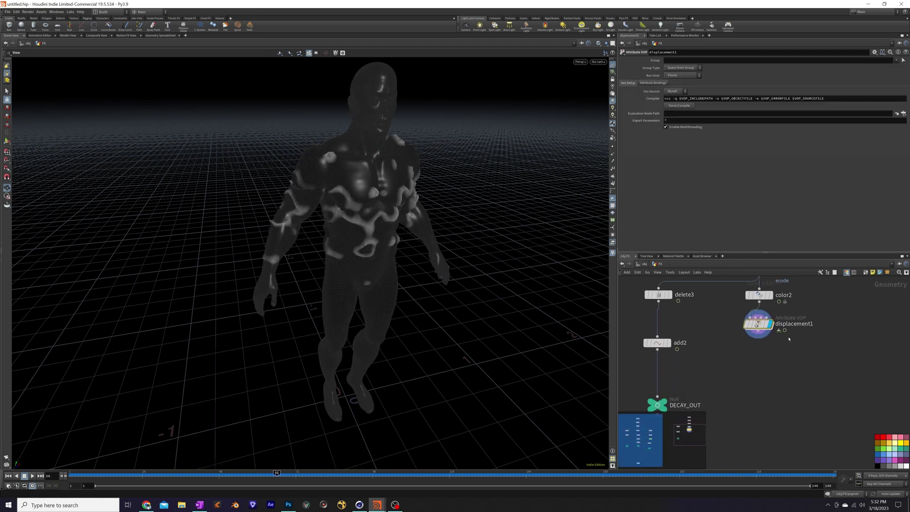
left_click(758, 338)
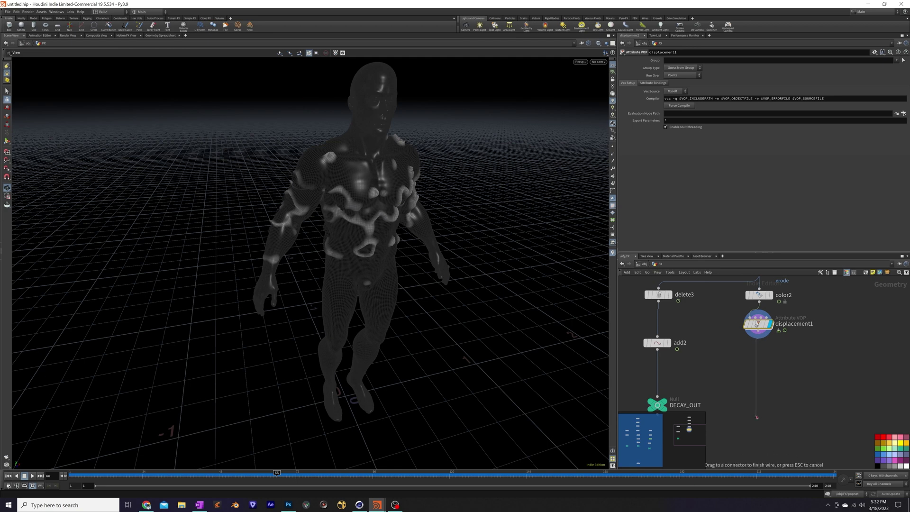
left_click(757, 365)
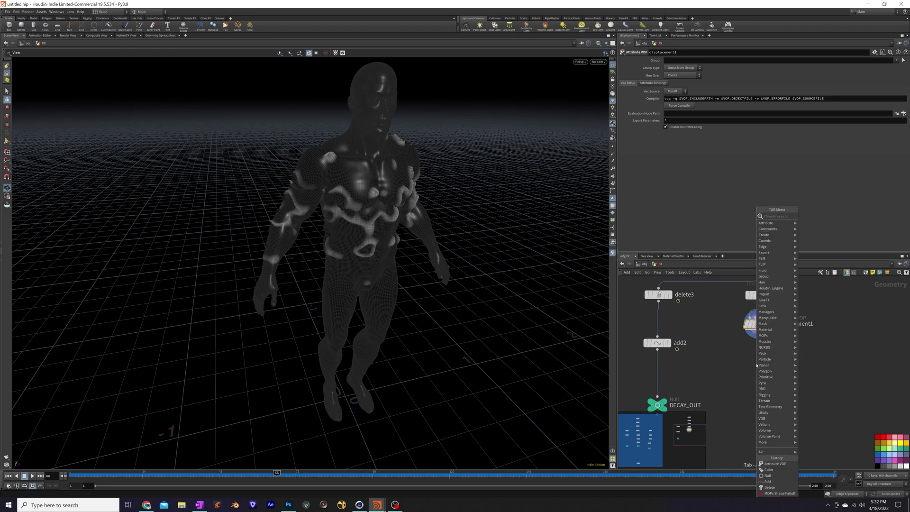
type("delet")
key("Return")
left_click(756, 363)
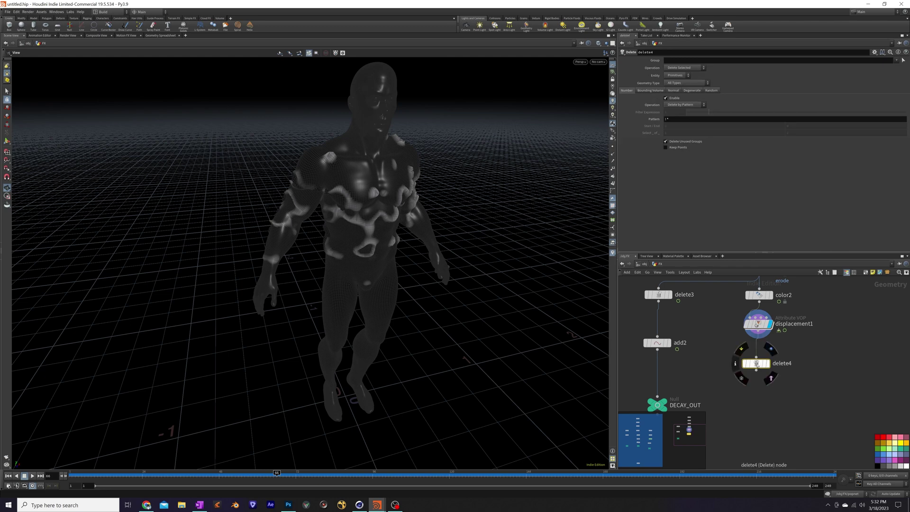
left_click(684, 104)
left_click(682, 120)
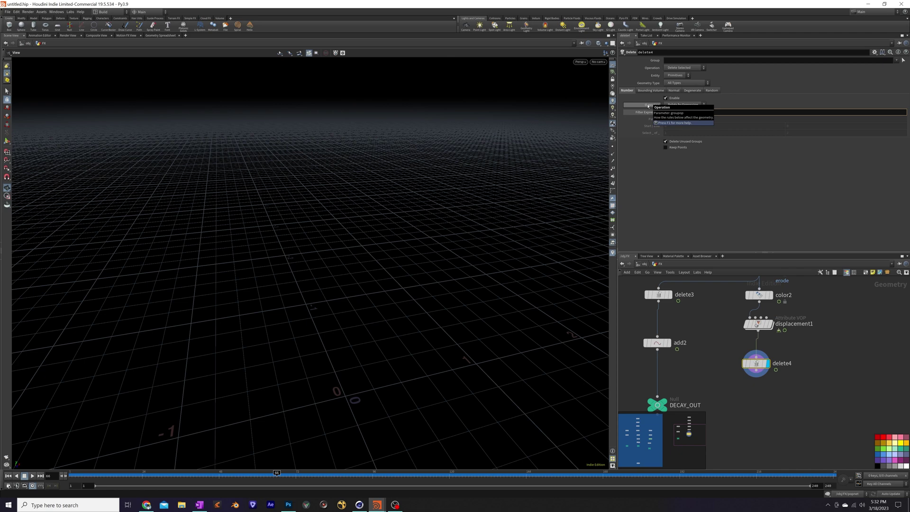
key("Return")
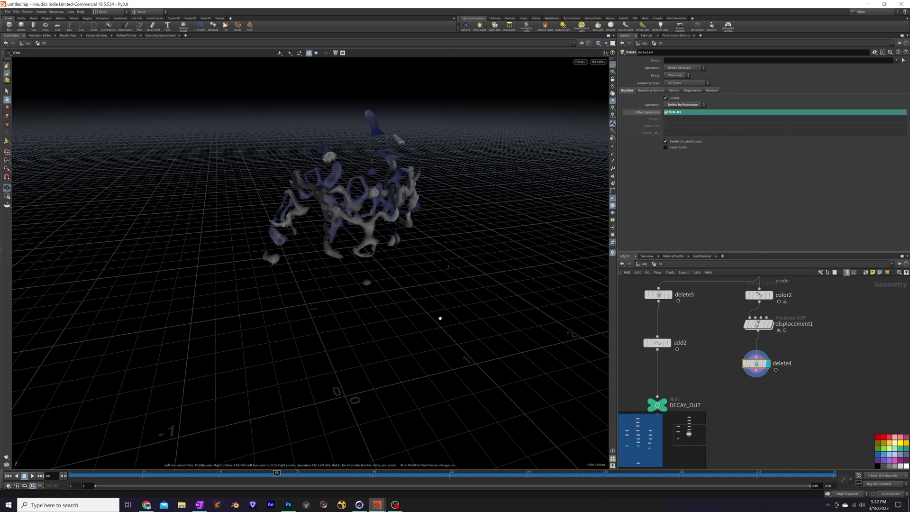
- Add add3 below delete4 with Remove Unused Points enabled
key("Tab")
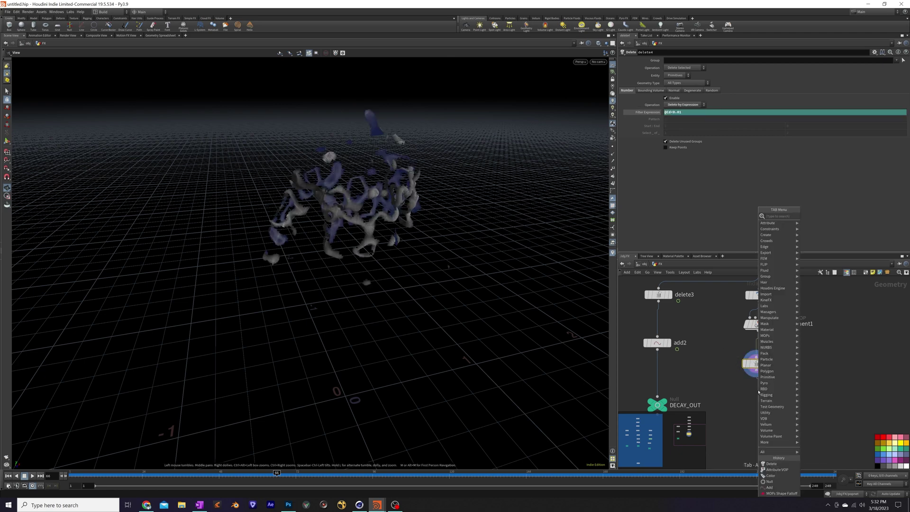
type("add")
key("Return")
left_click(758, 391)
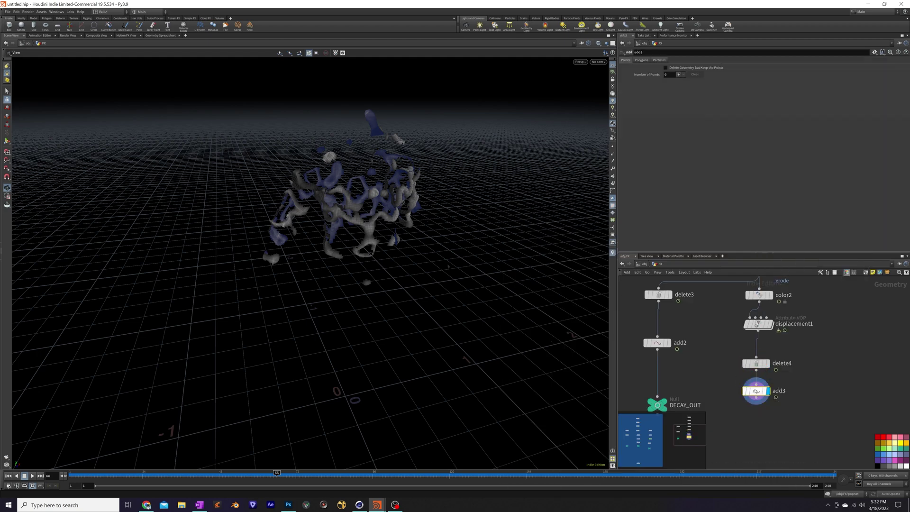
left_click(641, 60)
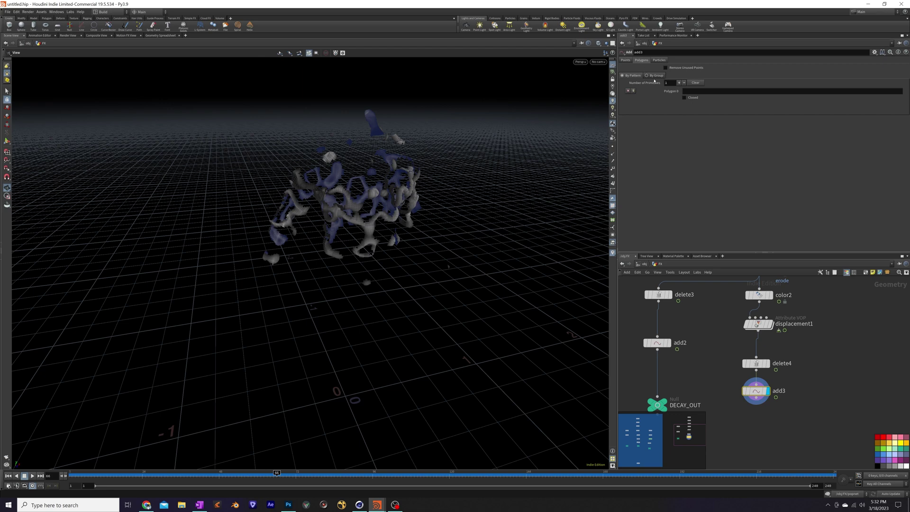
left_click(665, 68)
middle_click_drag(768, 345, 767, 289)
left_click_drag(757, 347, 757, 385)
mouse_move(778, 383)
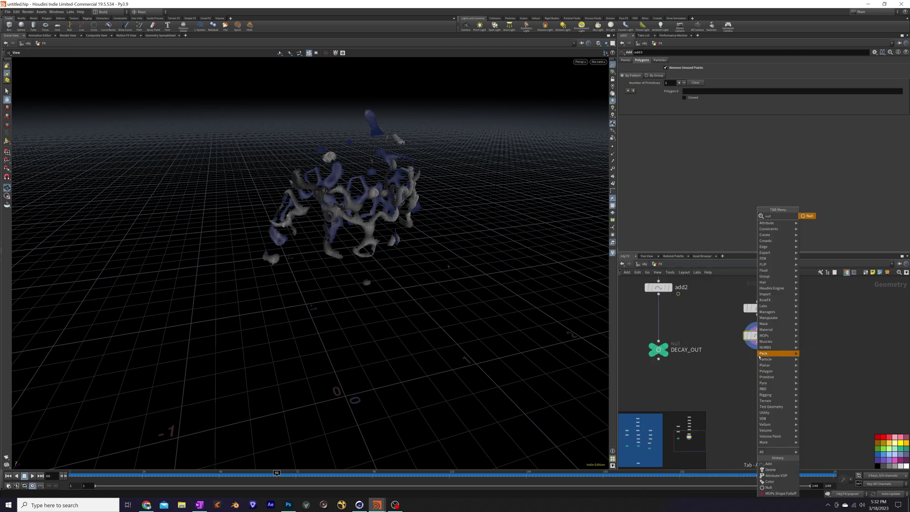
- Add a teal null below add3 named DISPLACE_OUT1
left_click(769, 487)
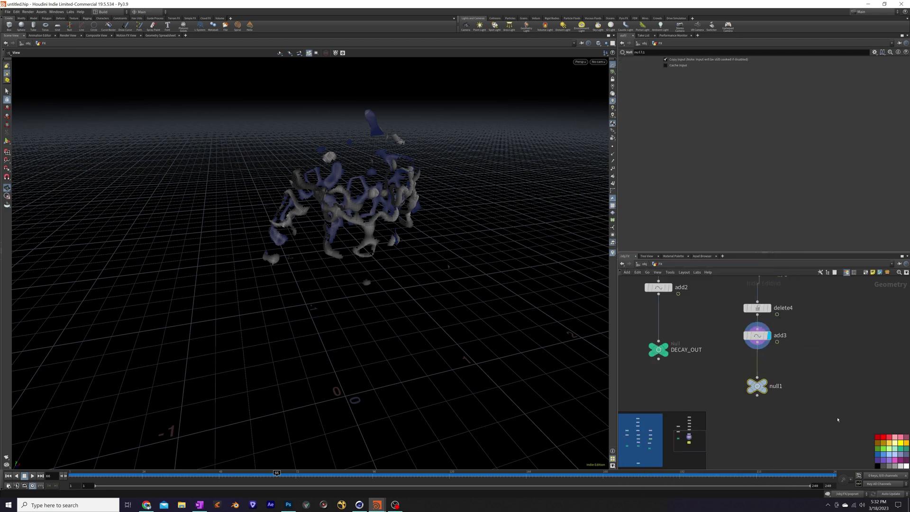
left_click(900, 449)
double_click(776, 386)
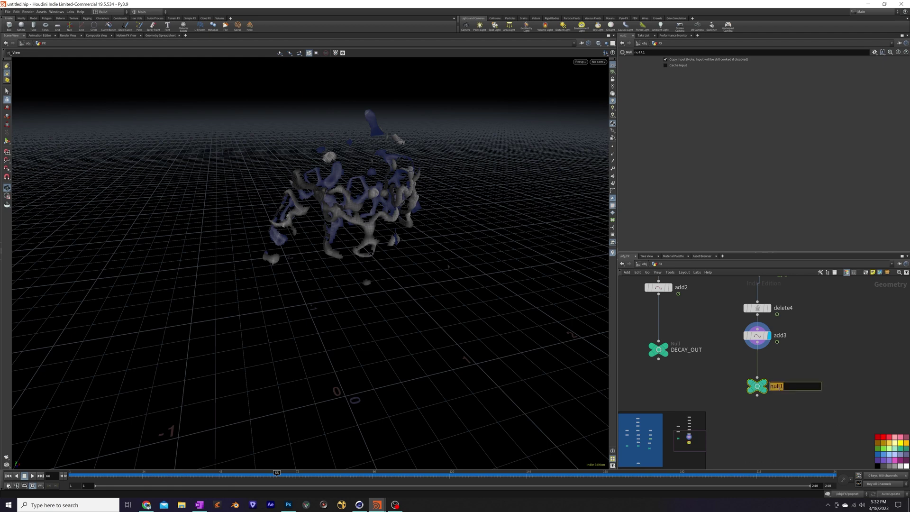
type("DISPLACE_OUT")
key("Return")
- Insert an Attribute Wrangle (attribwrangle2) between delete4 and add3
middle_click_drag(784, 361, 781, 420)
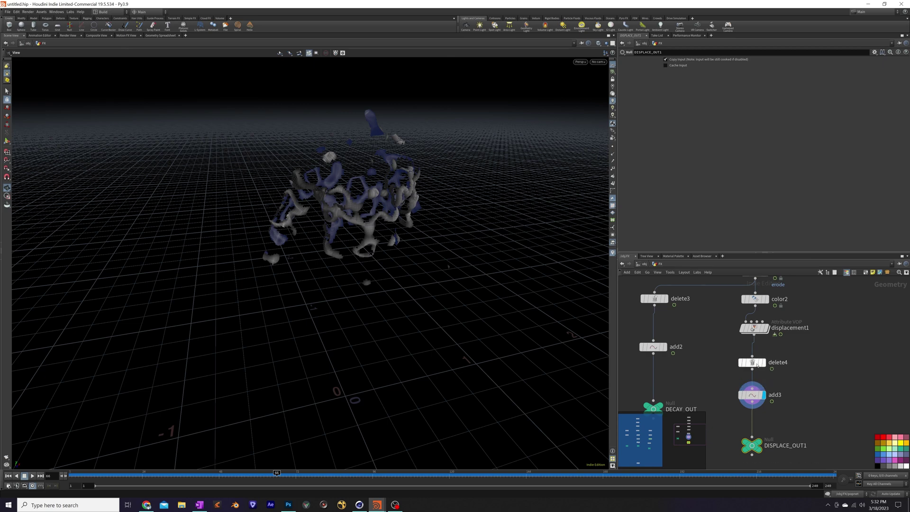
left_click_drag(754, 396, 754, 404)
key("Tab")
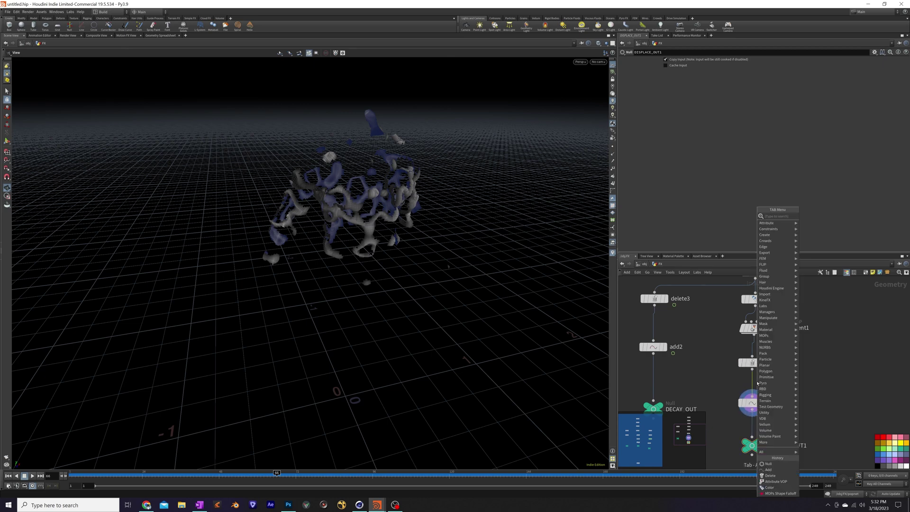
type("wrangle")
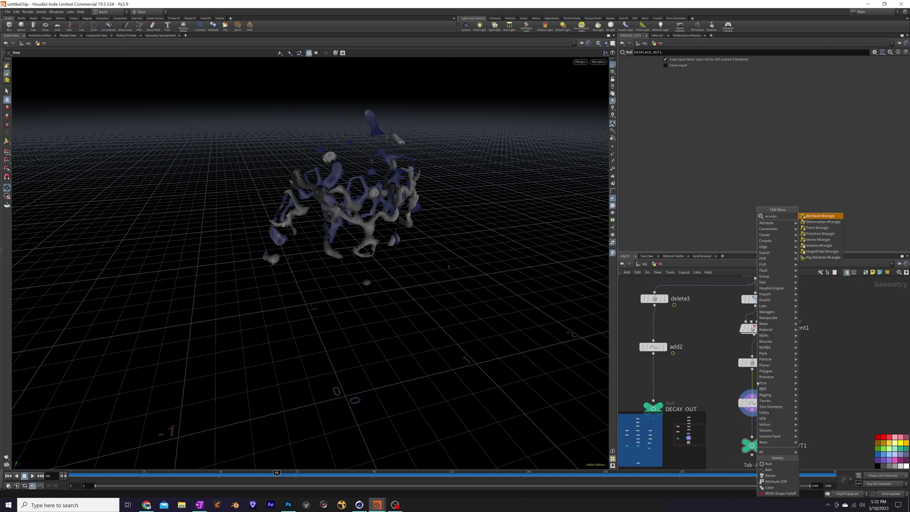
key("Return")
left_click(753, 391)
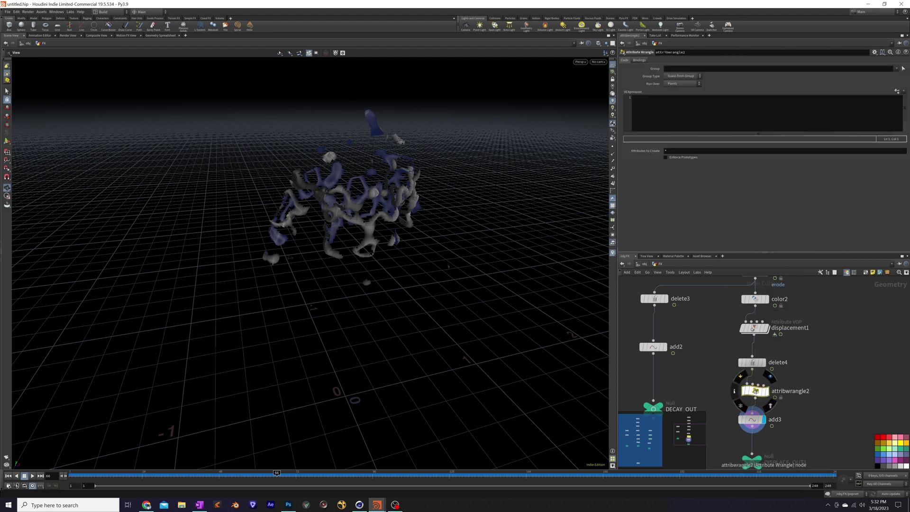
- Enter VEX in attribwrangle2 setting velocity from the normal
left_click(656, 100)
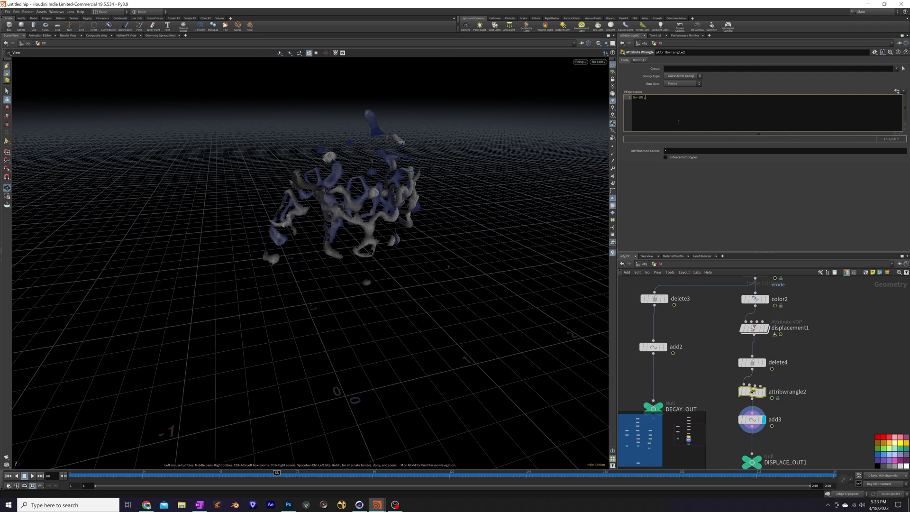
left_click(693, 201)
middle_click_drag(802, 417, 802, 359)
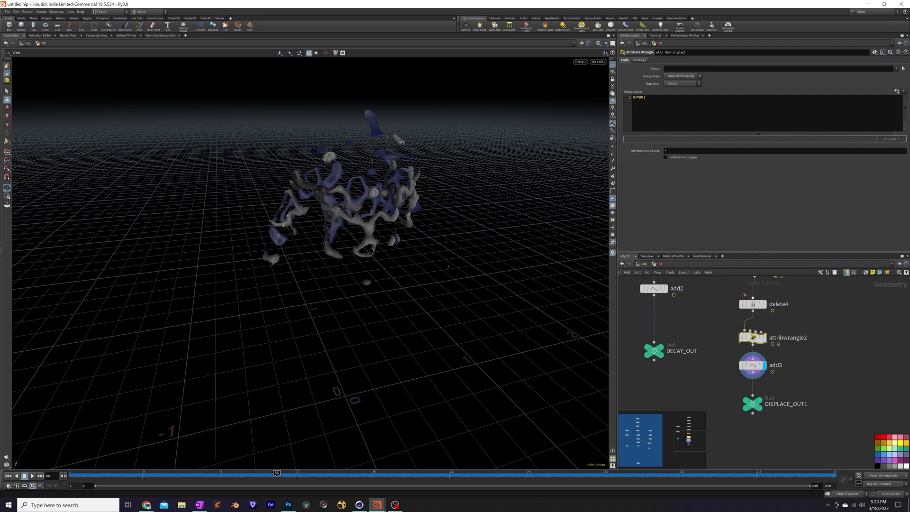
middle_click_drag(758, 322, 746, 320)
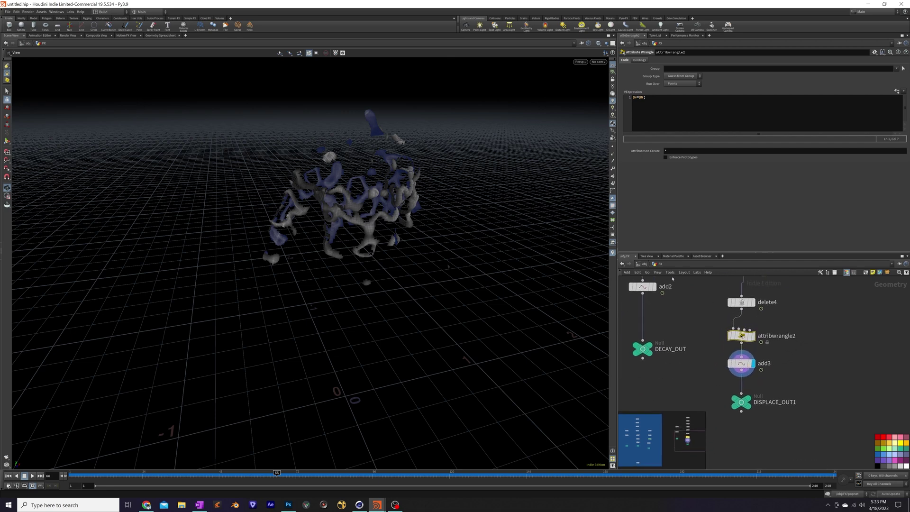
middle_click_drag(772, 407, 793, 338)
- Create merge2 combining DECAY_OUT and DISPLACE_OUT1 and set it as the display node
key("Tab")
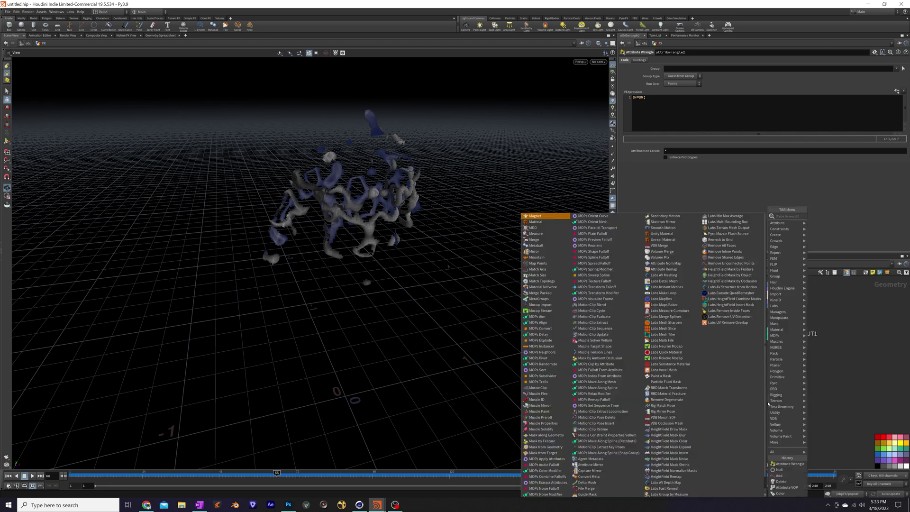
type("merge")
key("Return")
left_click(768, 402)
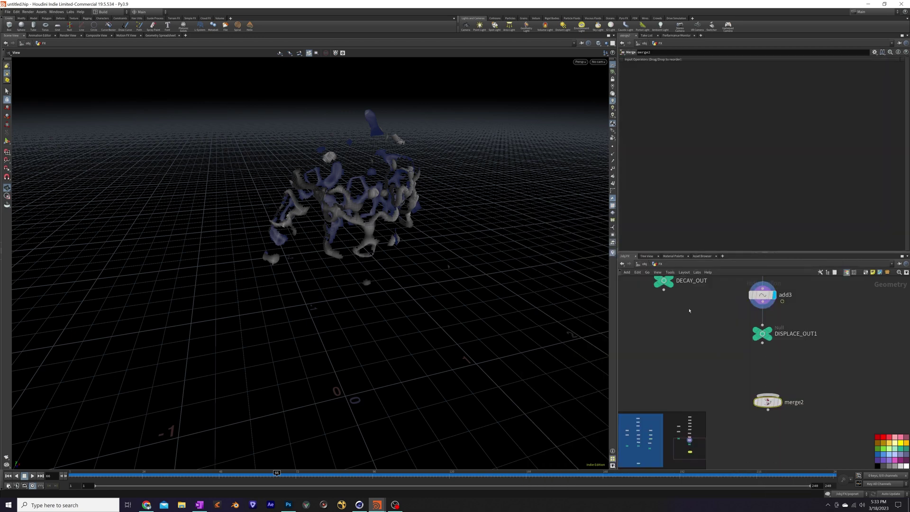
left_click_drag(669, 284, 768, 395)
left_click_drag(762, 342, 767, 394)
left_click(778, 401)
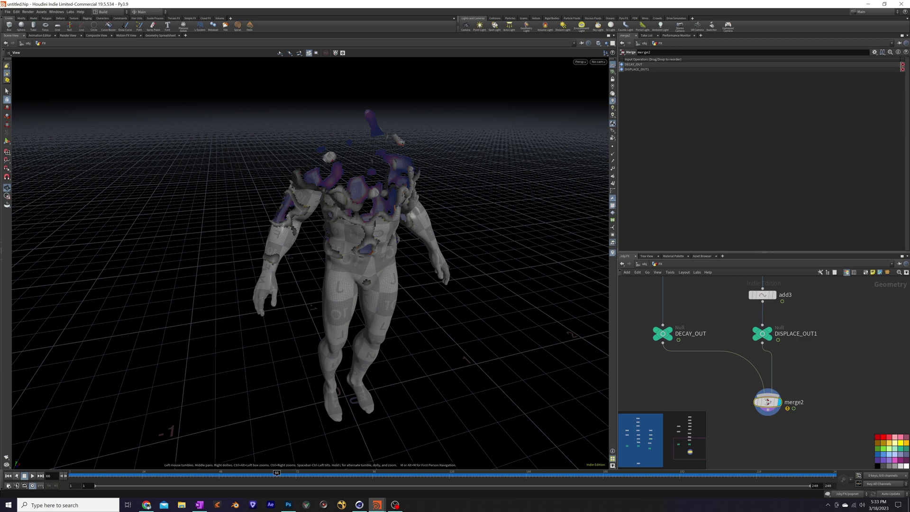
- Play the animation from frame 1 to watch the character decay
left_click(33, 475)
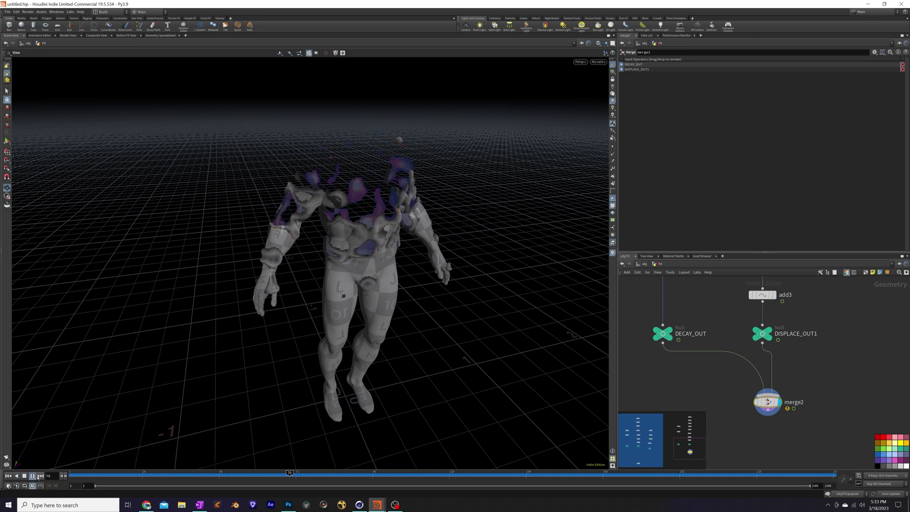
left_click(32, 475)
left_click(8, 475)
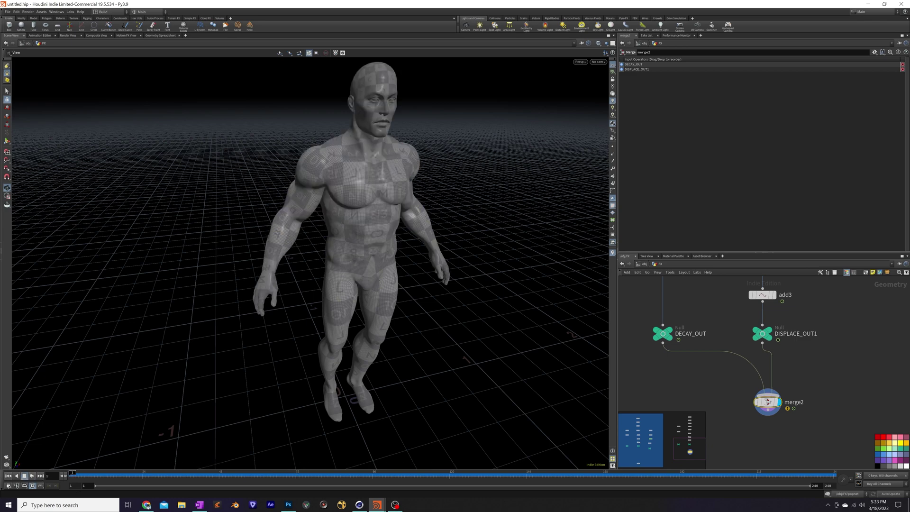
left_click(32, 475)
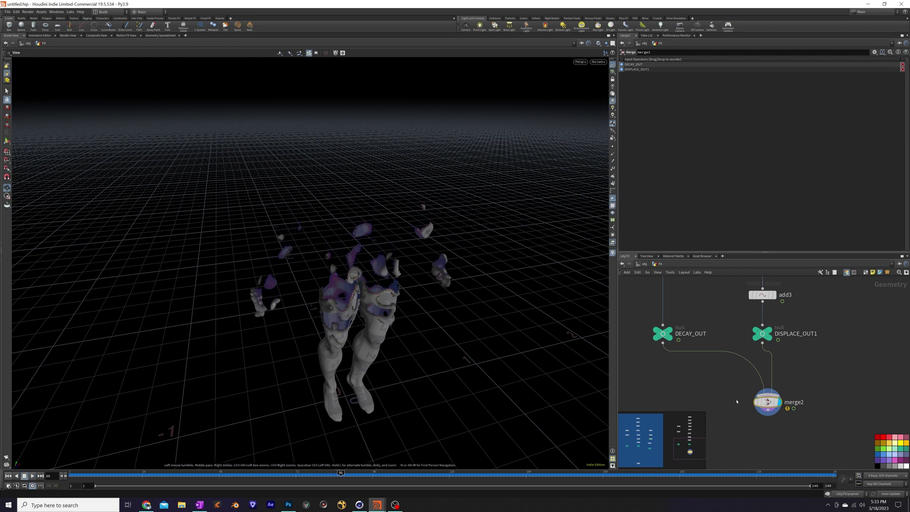
- Branch an Attribute Remap off mops_Shape_Falloff1 with Original and New Name both set to erode
middle_click_drag(823, 203, 744, 378)
left_click(685, 327)
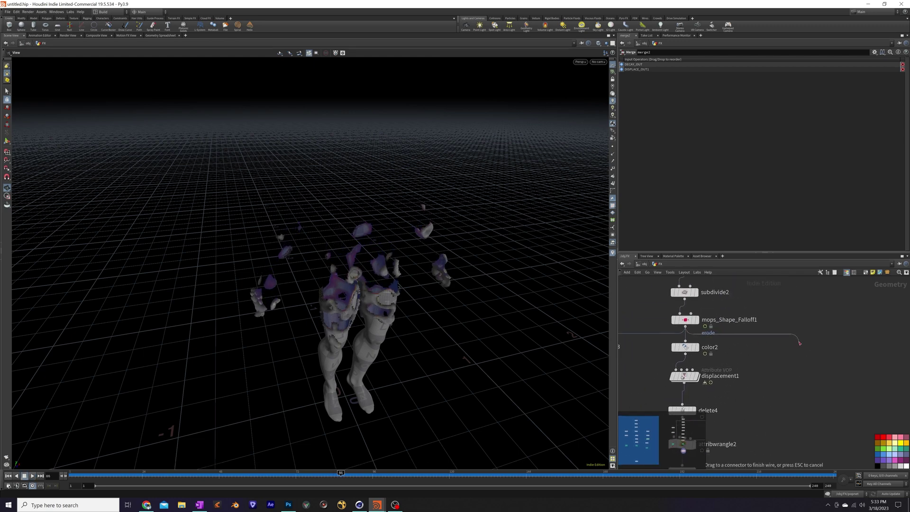
left_click(800, 343)
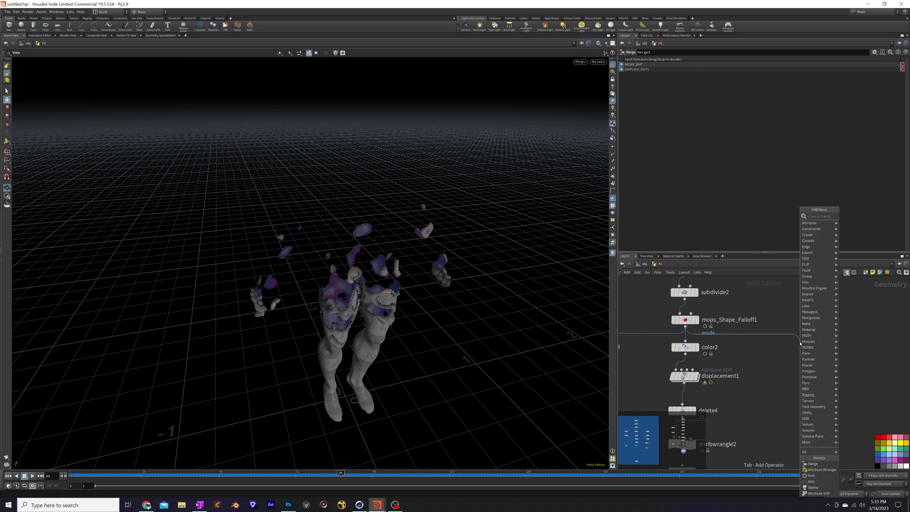
type("rema")
key("Return")
left_click(799, 342)
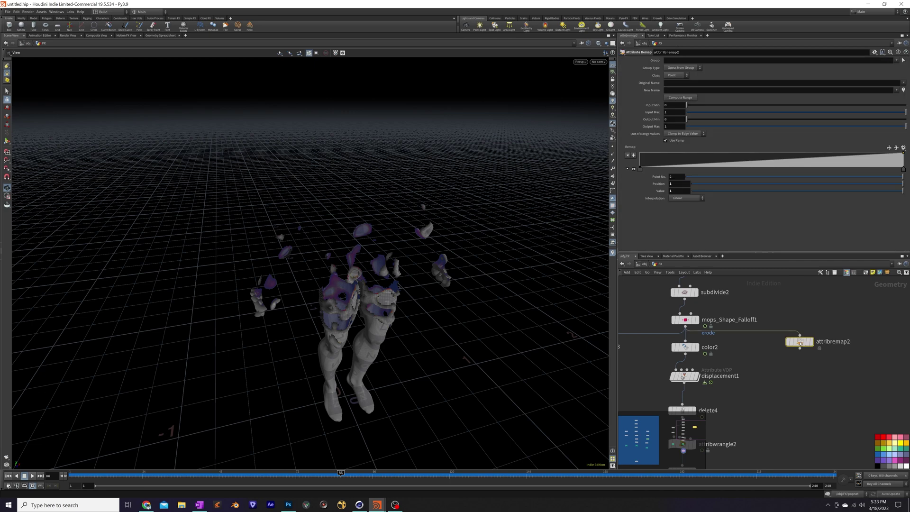
left_click(679, 82)
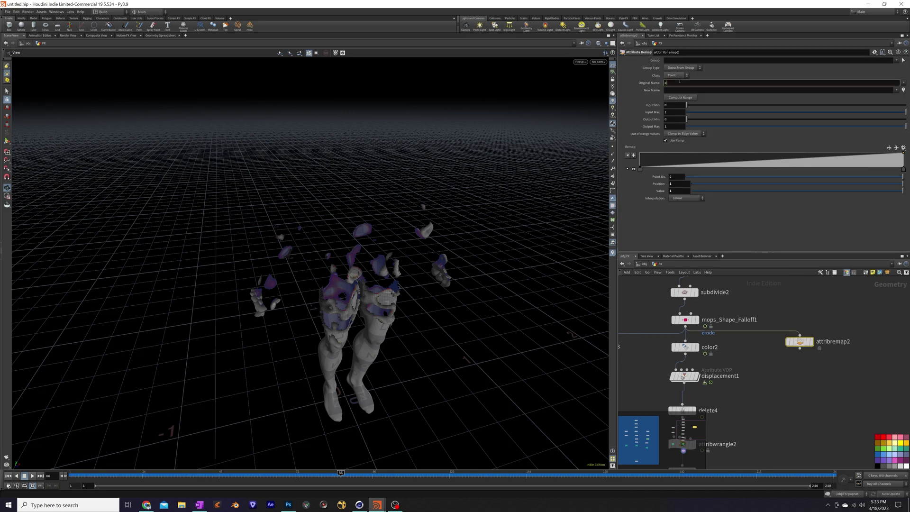
key("Tab")
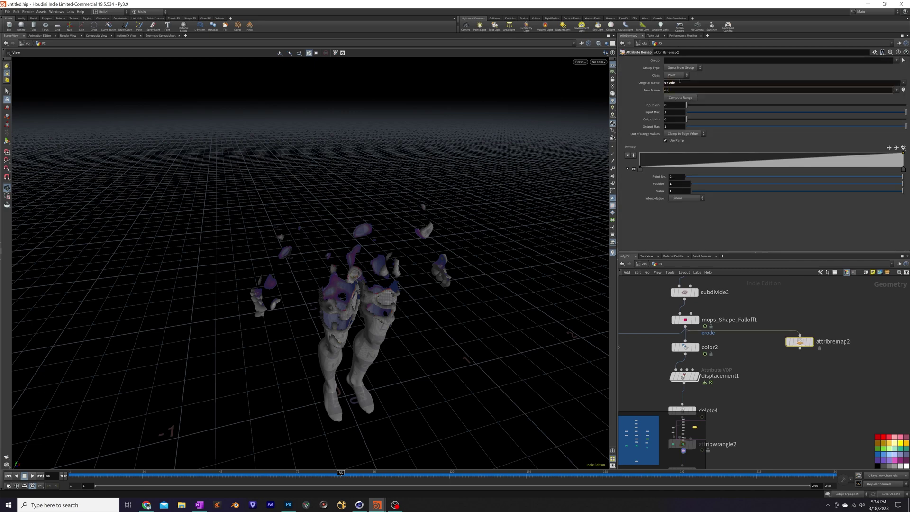
type("erode")
key("Return")
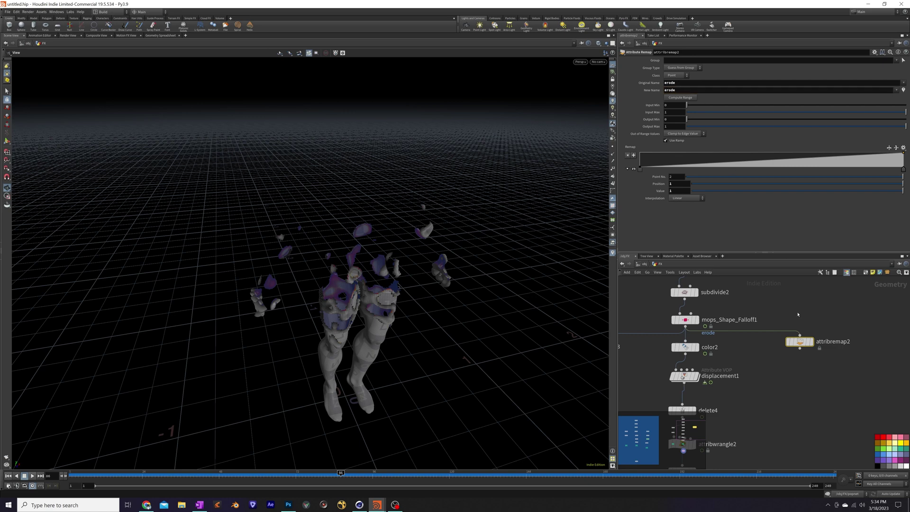
- Shape the remap ramp into a triangle peaking at 1 at position 0.5, with the end at 0
left_click(758, 161)
left_click_drag(758, 161, 757, 153)
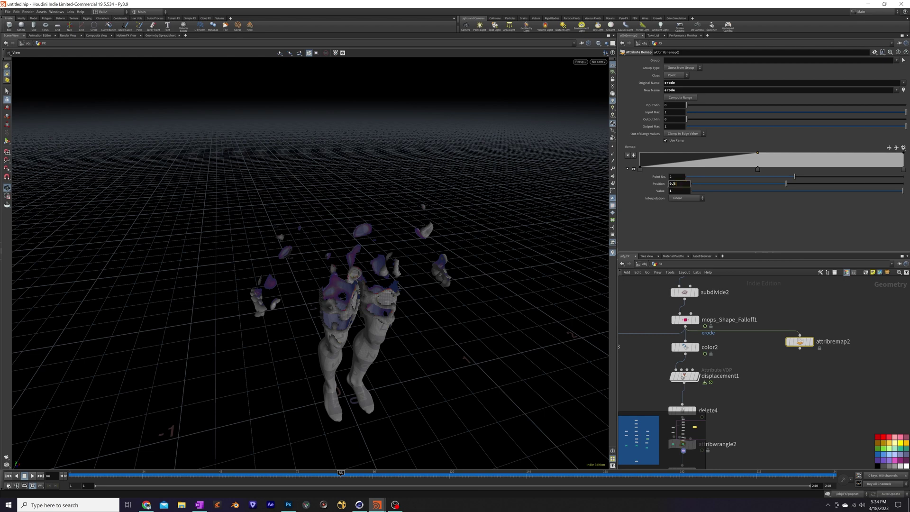
key("Return")
left_click_drag(902, 154, 909, 173)
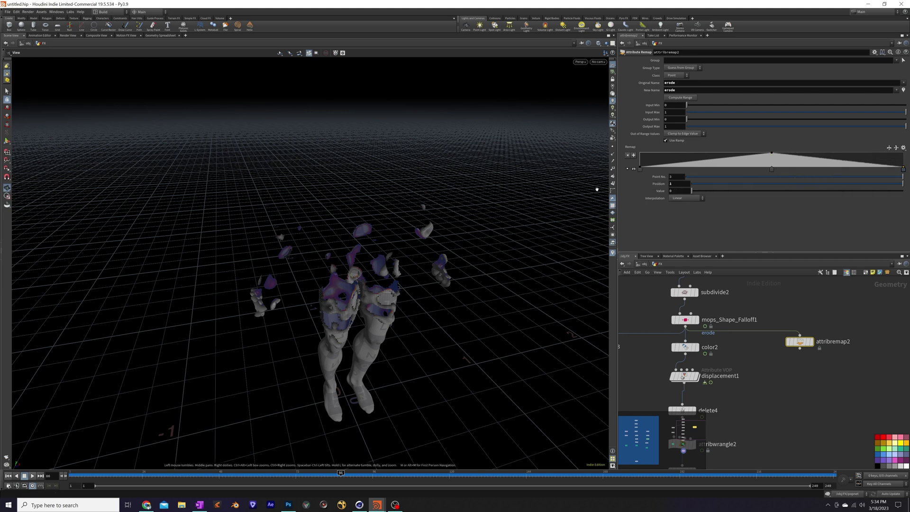
middle_click_drag(869, 363, 857, 335)
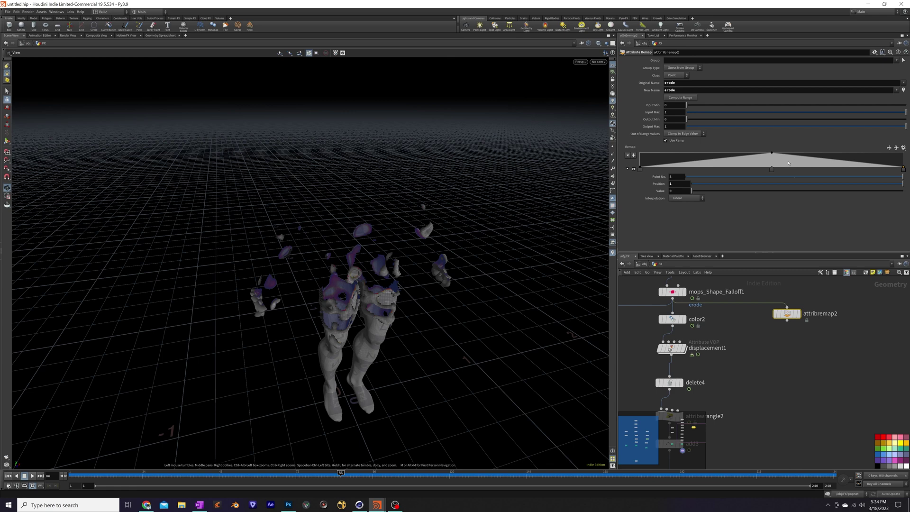
mouse_move(772, 154)
left_mouse_down()
mouse_move(749, 153)
mouse_move(786, 153)
mouse_move(770, 152)
left_mouse_up()
double_click(677, 184)
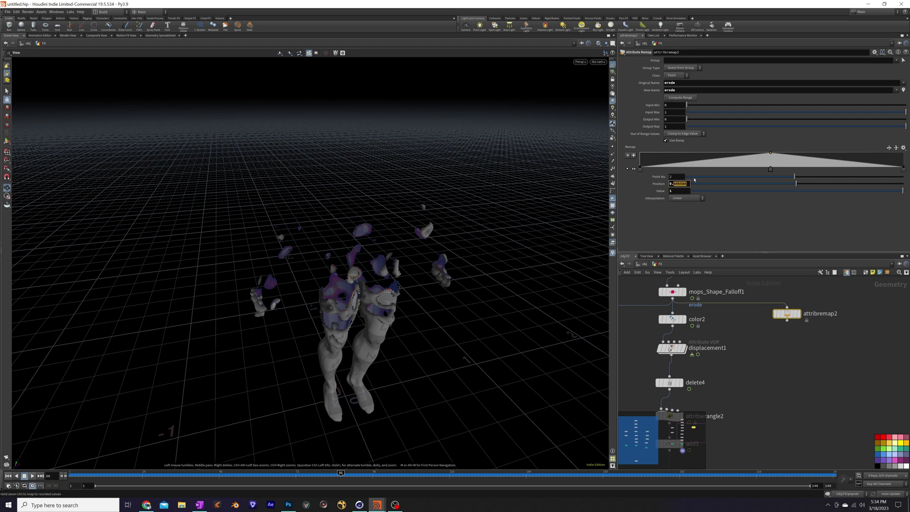
type("0.5")
key("Return")
- Add a Point Velocity node below attribremap2 and set it as the displayed node
key("Tab")
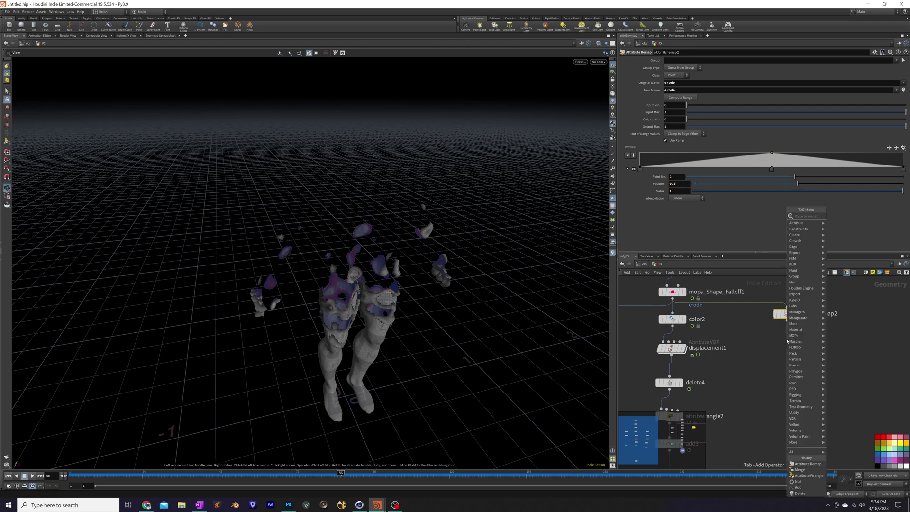
type("point")
key("Down")
key("Down")
key("Down")
key("Down")
key("Down")
key("Down")
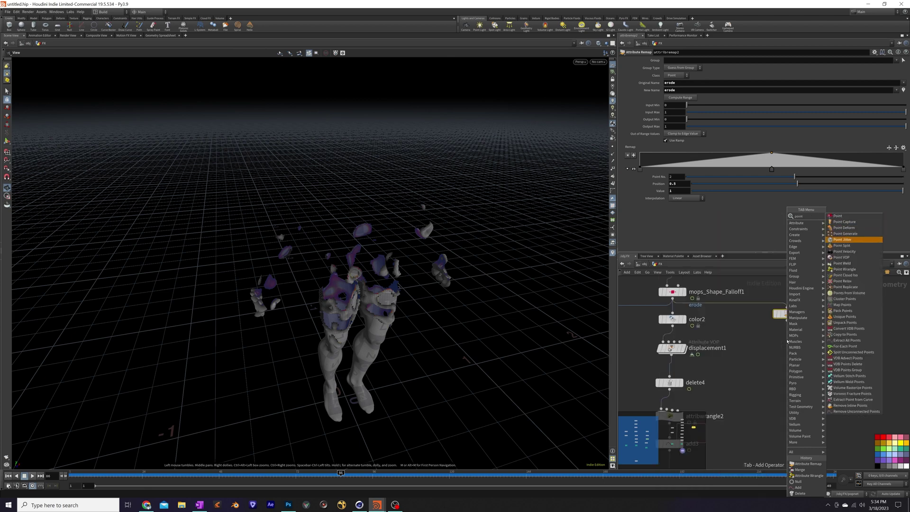
key("Return")
left_click(786, 341)
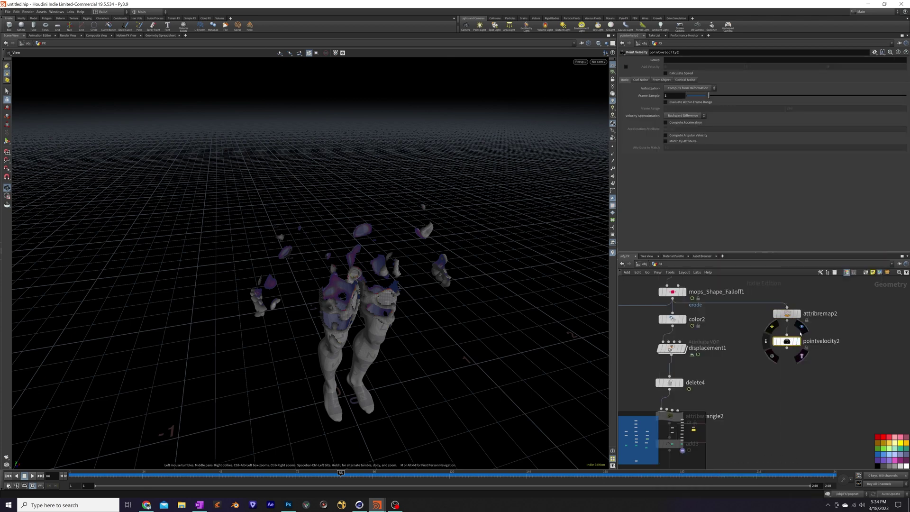
left_click(798, 341)
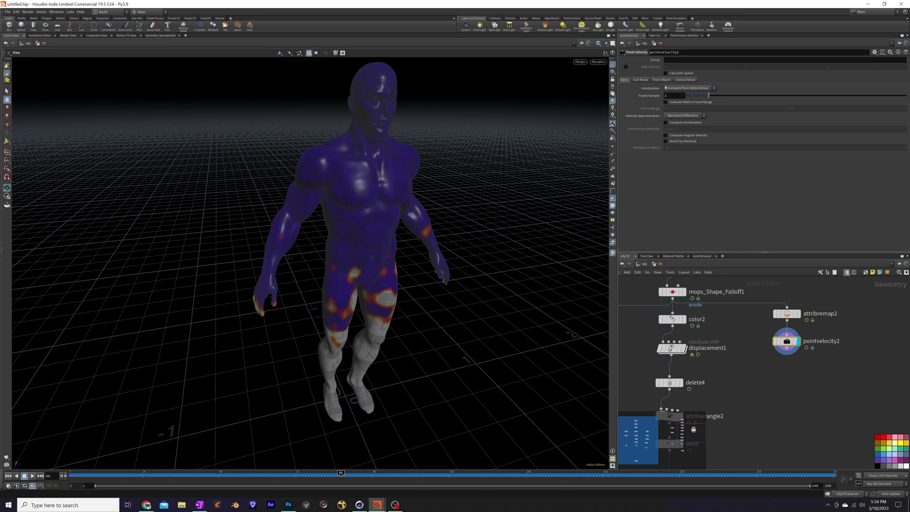
- Enable curl noise on pointvelocity2 with Scale .35 and Swirl Size .65
left_click(640, 80)
left_click(665, 87)
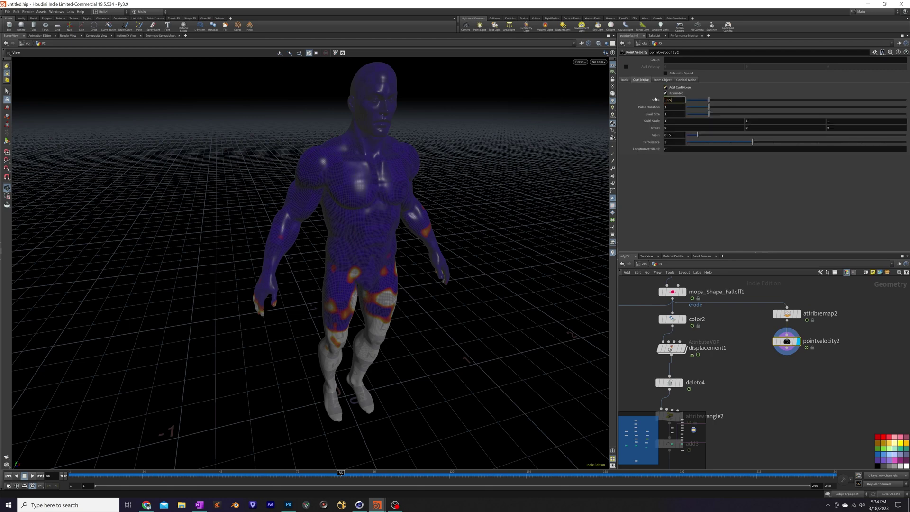
key("Return")
left_click(671, 114)
key("Return")
- Feed pointvelocity2 into a new POP Network
middle_click_drag(787, 348, 776, 312)
left_click(776, 313)
key("Tab")
type("pop")
key("Return")
left_click(777, 337)
- Inside popnet1, move source_first_input up, rewind to frame 1, and select the source
double_click(777, 336)
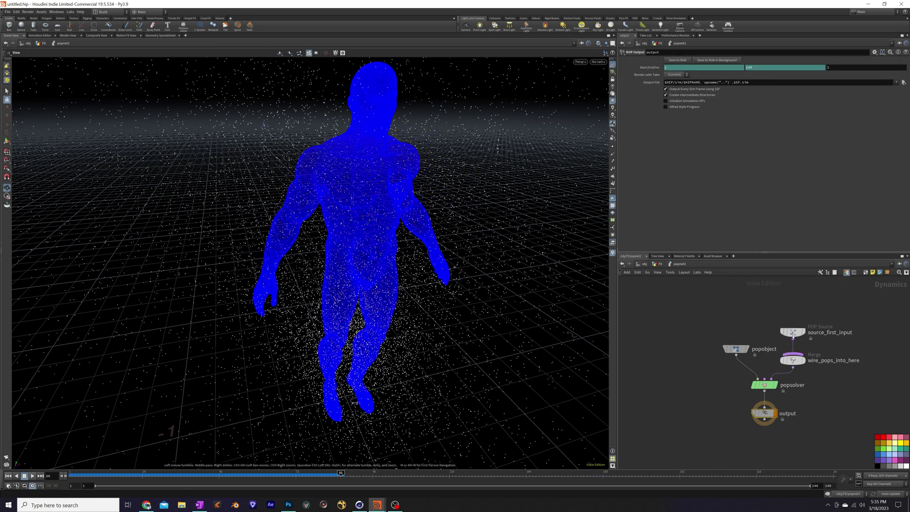
left_click_drag(792, 331, 792, 310)
left_click(8, 476)
left_click(792, 309)
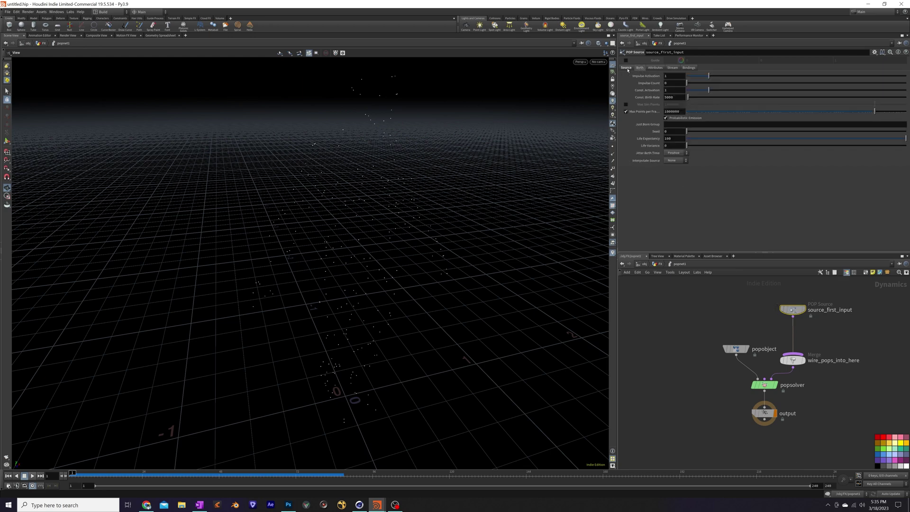
- Emit from Points by the erode attribute, scaled by area with Reference Area 0.01, and play
left_click(680, 112)
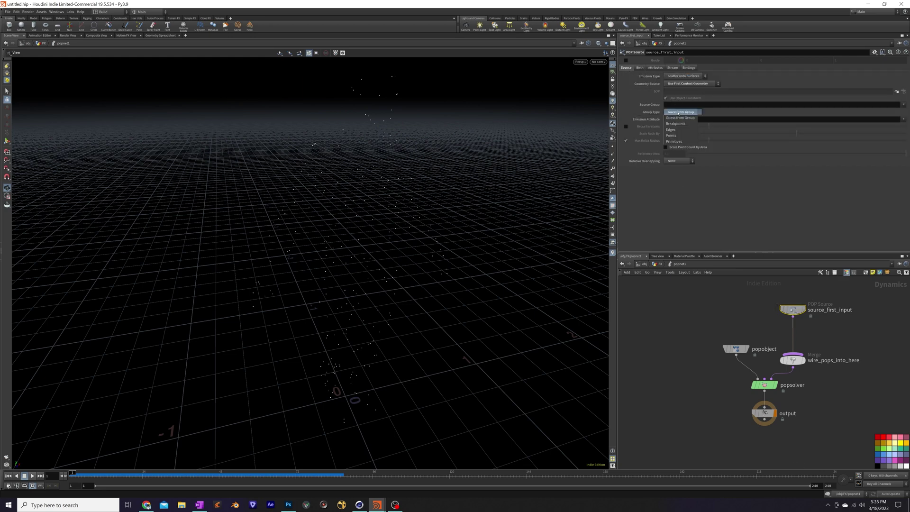
left_click(671, 136)
left_click(675, 119)
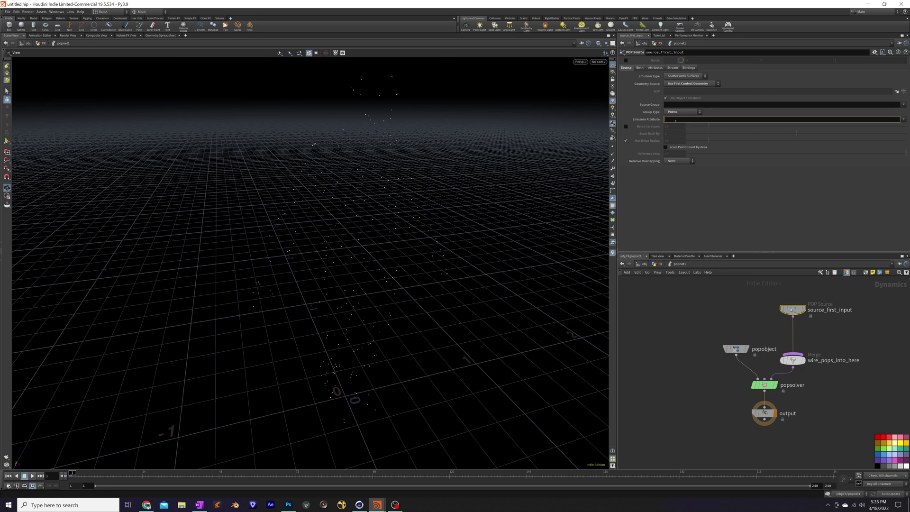
key("Return")
left_click(682, 148)
double_click(674, 154)
type("0.01")
key("Return")
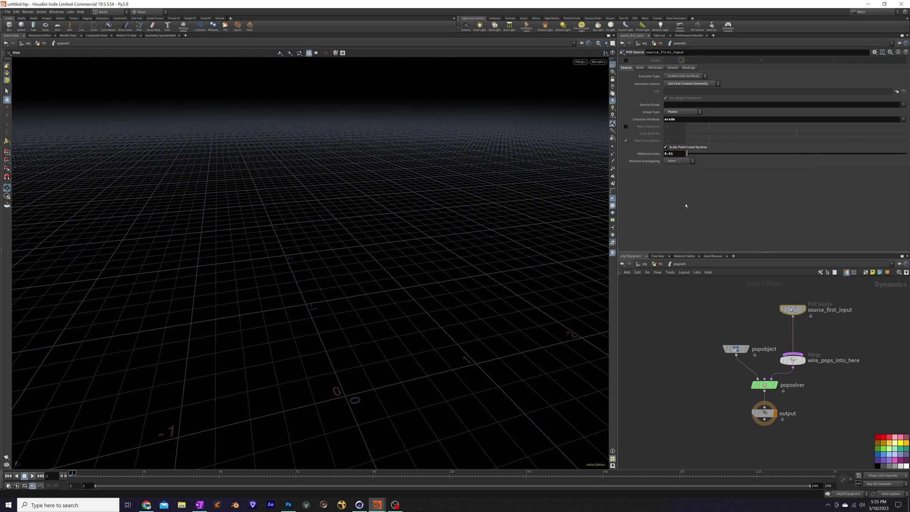
left_click(33, 476)
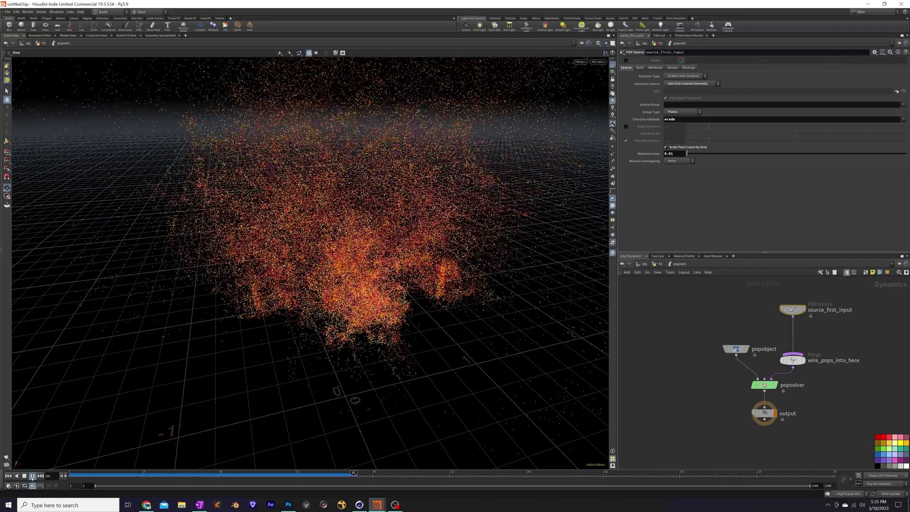
- Replay the simulation, pause at frame 128, and move the output node below popsolver
left_click(17, 477)
left_click(32, 476)
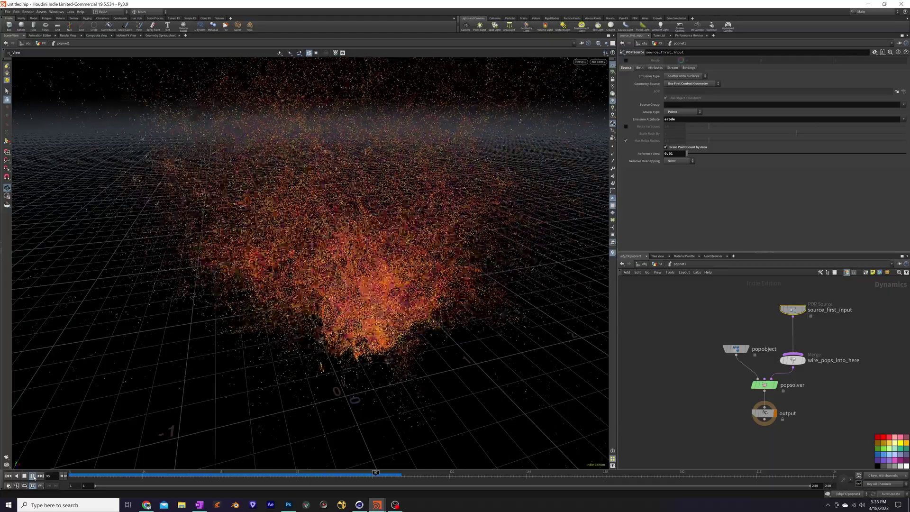
key("ctrl+Up")
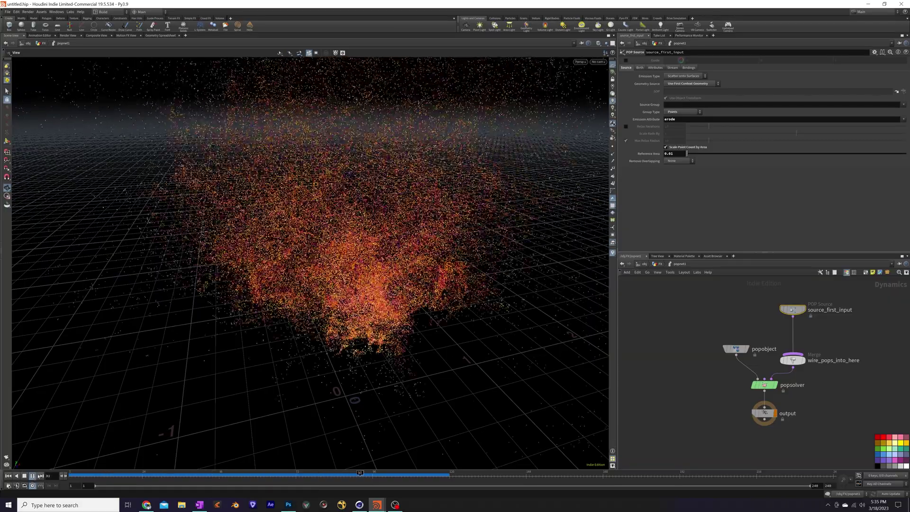
left_click(32, 475)
middle_click_drag(739, 412, 739, 367)
left_click_drag(764, 368, 764, 410)
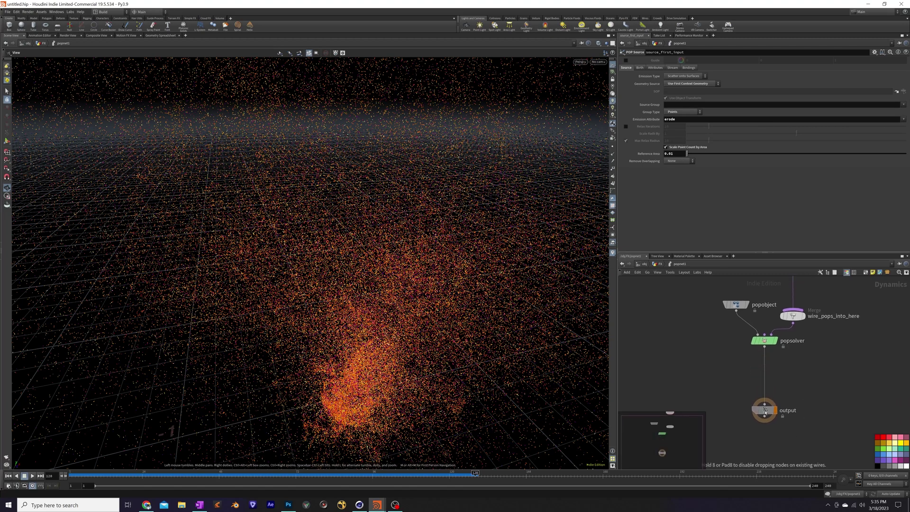
- Insert merge1 between popsolver and output
key("Tab")
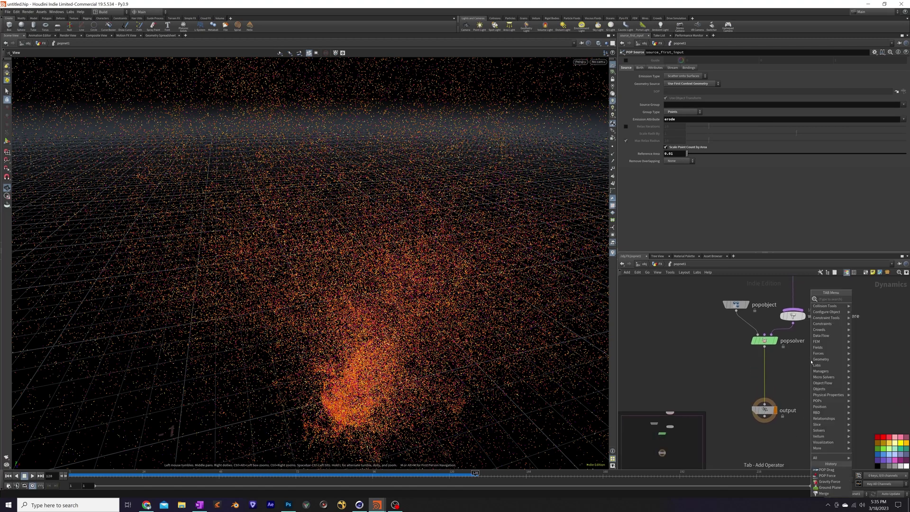
type("merge")
key("Return")
left_click(808, 364)
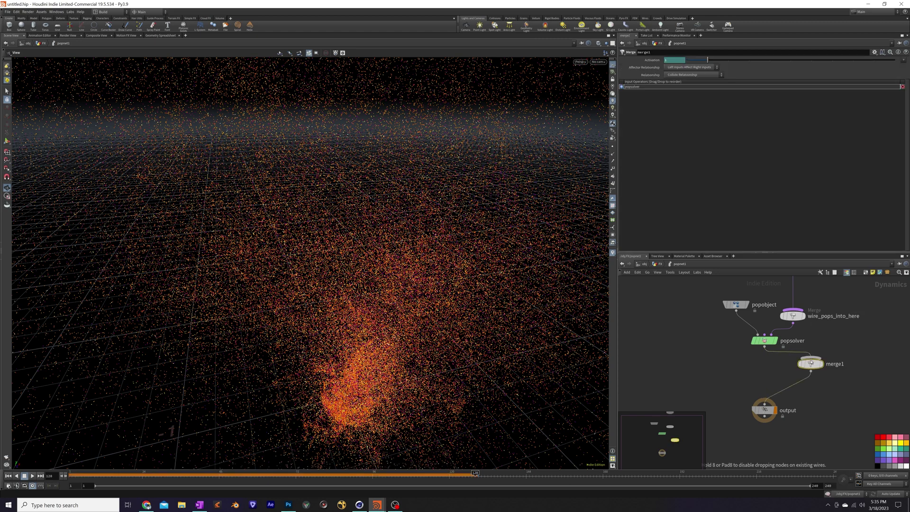
left_click_drag(805, 364, 759, 368)
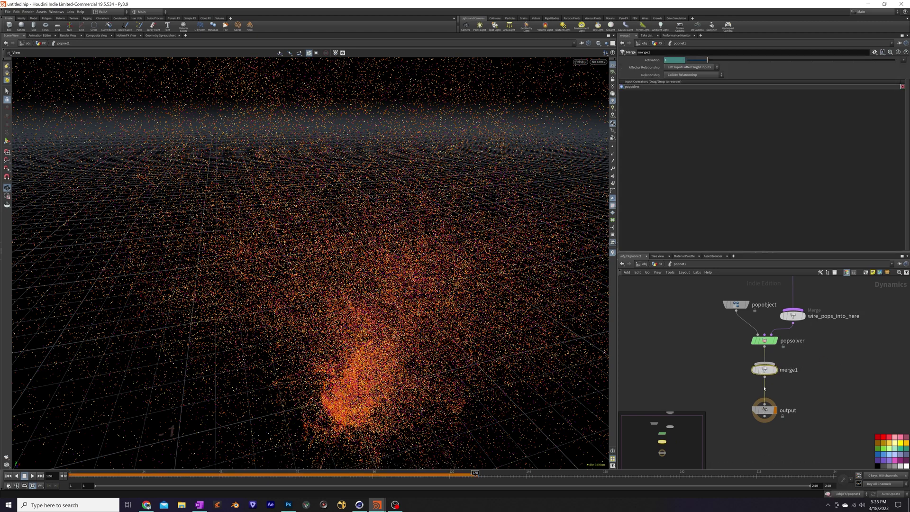
- Add gravity1 below merge1 with a gravity Y of -5
key("Tab")
type("gravi")
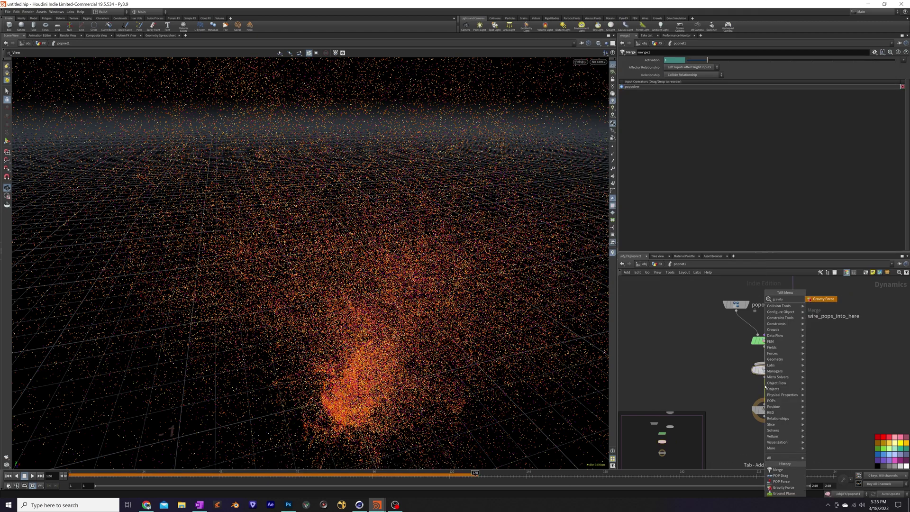
type("ty")
key("Return")
left_click(764, 397)
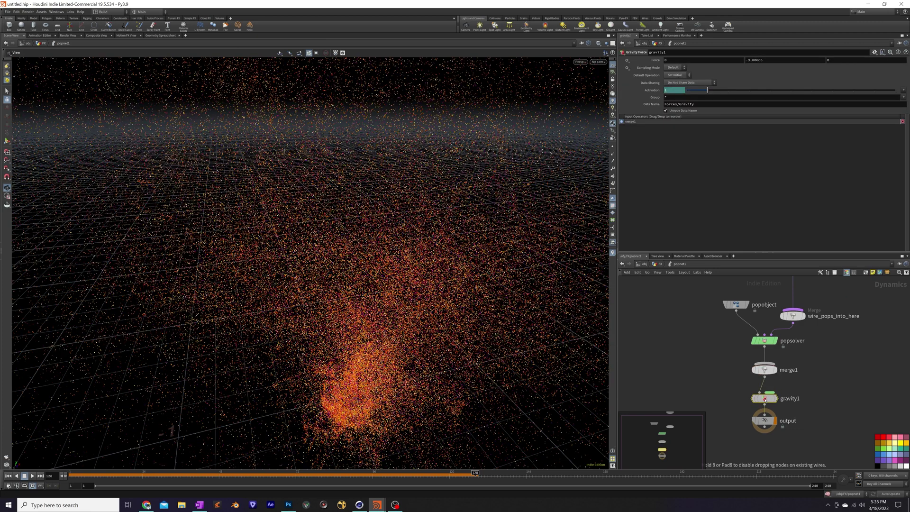
left_click(763, 59)
type("-5")
key("Return")
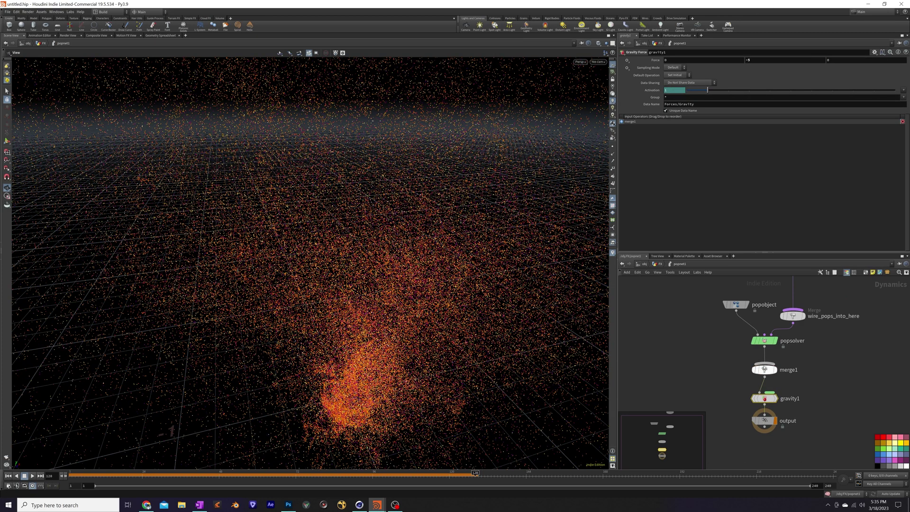
- Wire a Ground Plane into merge1 and make it the first merge input
key("Tab")
type("gro")
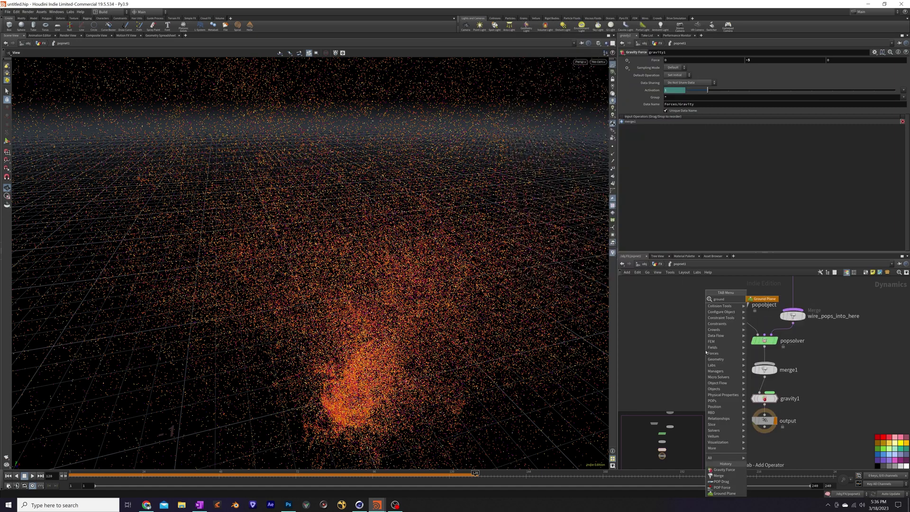
key("Return")
left_click(701, 354)
left_click_drag(702, 354, 764, 365)
left_click(764, 369)
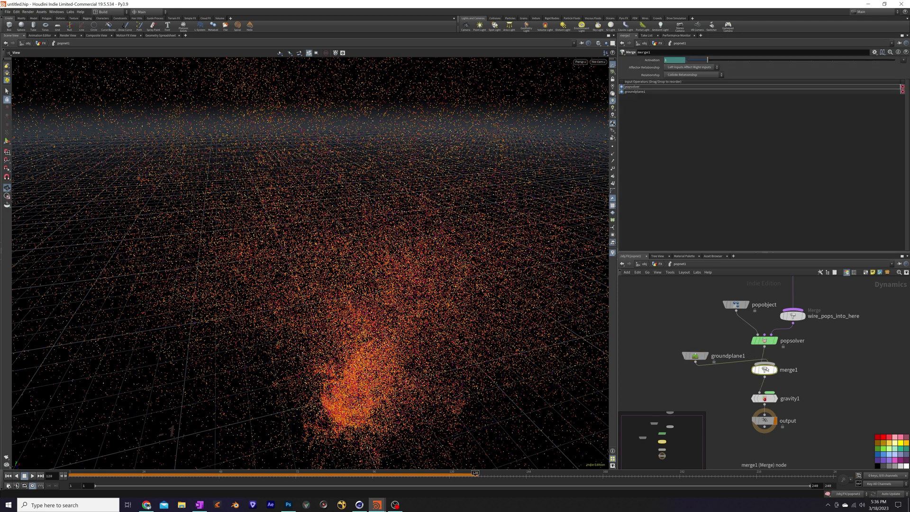
left_click_drag(622, 91, 624, 86)
left_click_drag(762, 371, 762, 372)
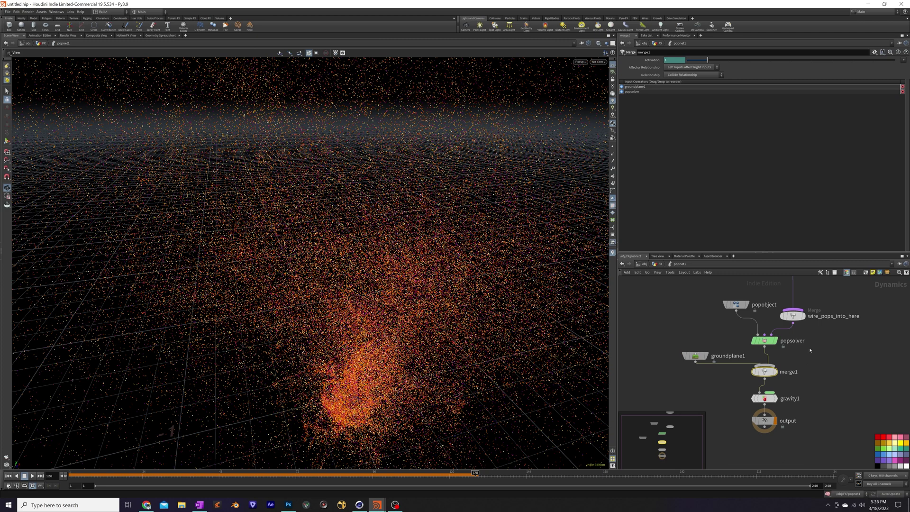
- Tidy the layout of groundplane1, wire_pops_into_here and popobject
left_click_drag(698, 357, 693, 356)
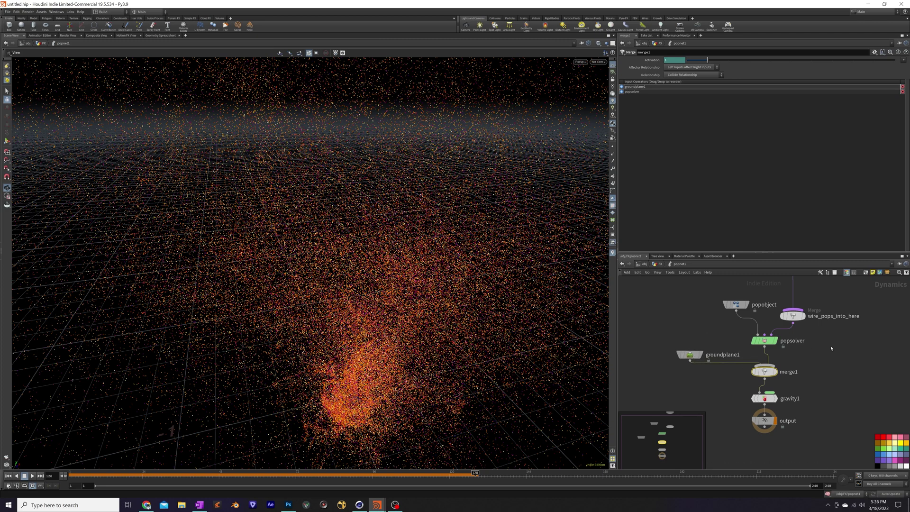
middle_click_drag(693, 356, 693, 396)
left_click_drag(792, 357, 792, 349)
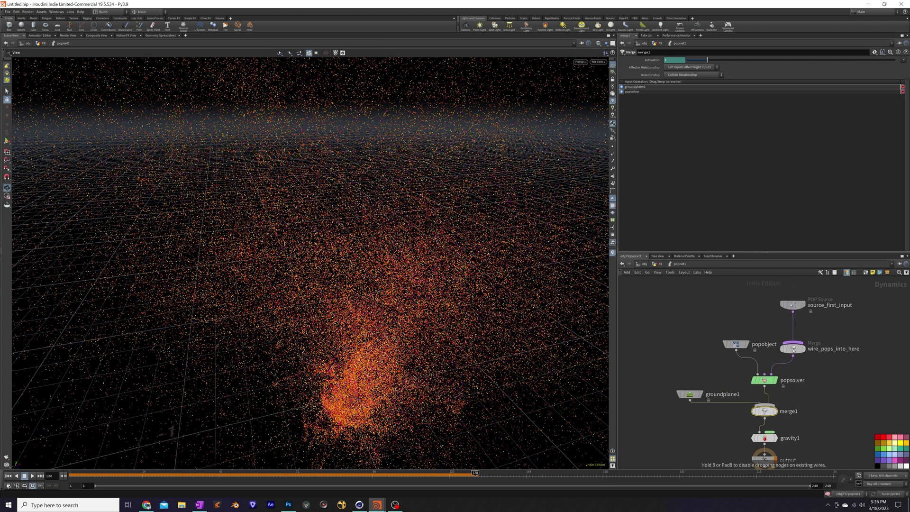
left_click_drag(735, 344, 722, 346)
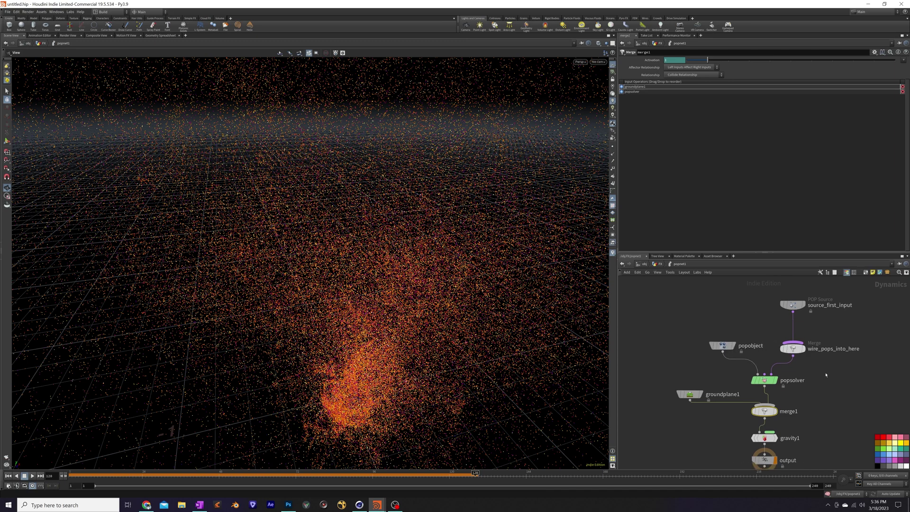
middle_click_drag(824, 377, 824, 423)
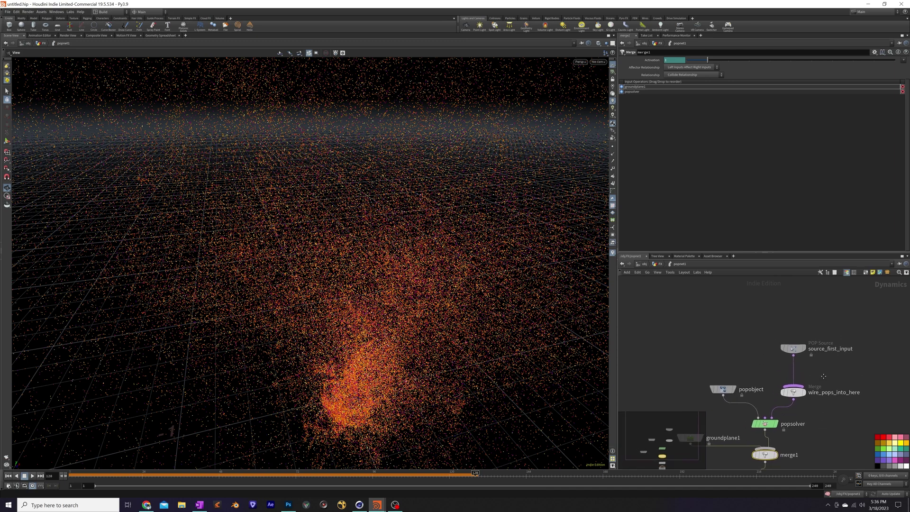
- Add popforce1 below source_first_input with Force Y 1.5 and noise Amplitude .35
left_click_drag(791, 353, 791, 324)
key("Tab")
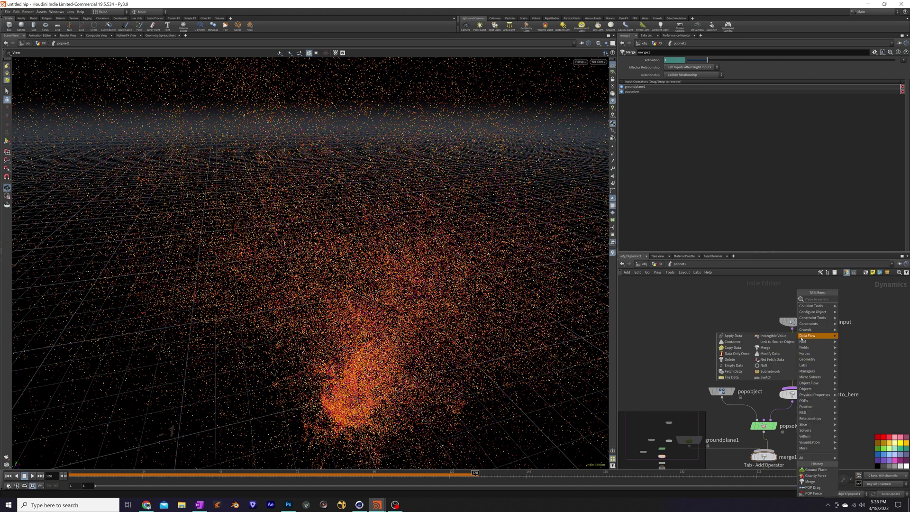
mouse_move(801, 335)
type("pop for")
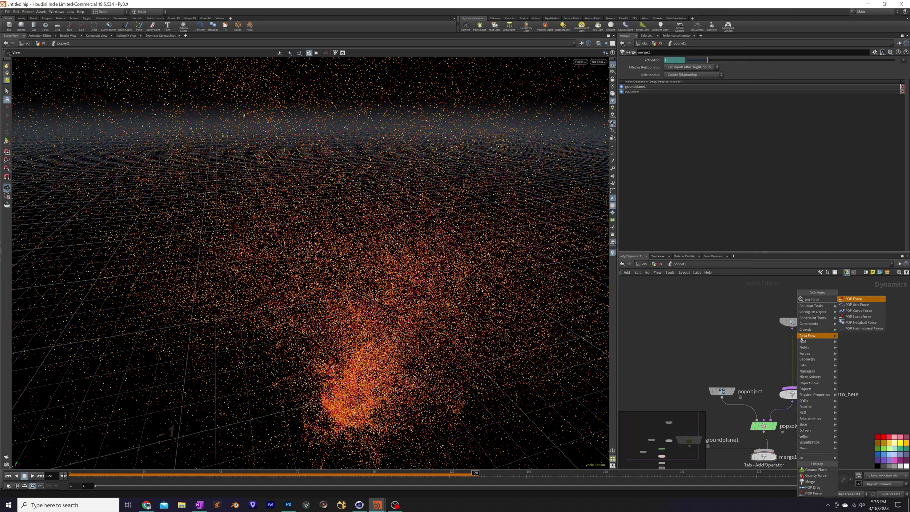
type("ce")
key("Return")
left_click(791, 342)
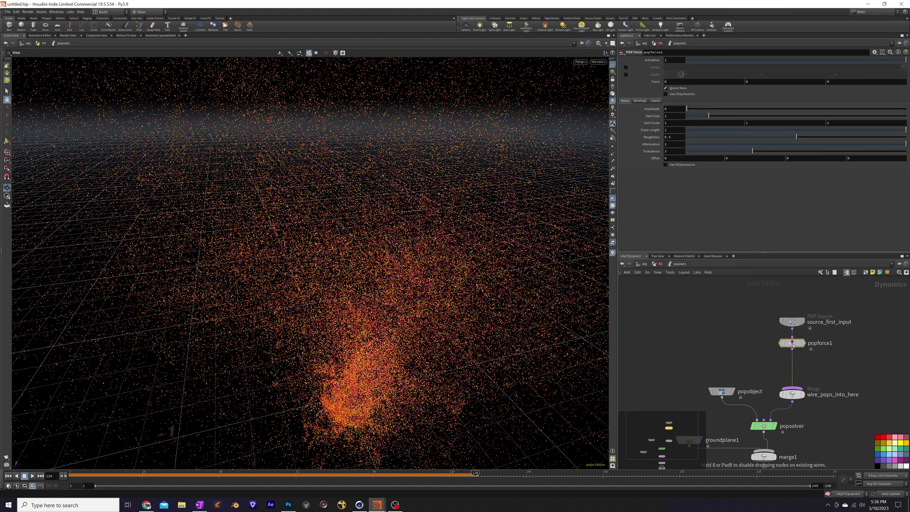
left_click(748, 81)
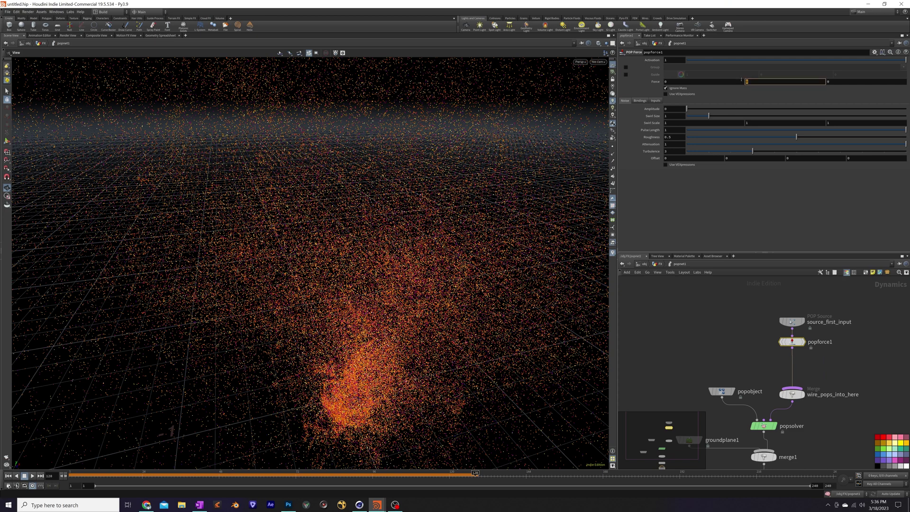
type("1.5")
key("Return")
left_click(673, 108)
type(".35")
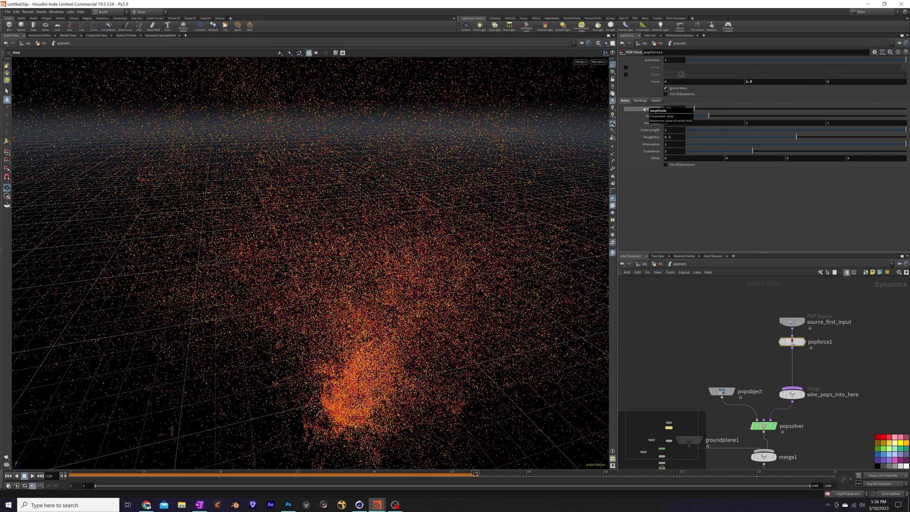
key("Return")
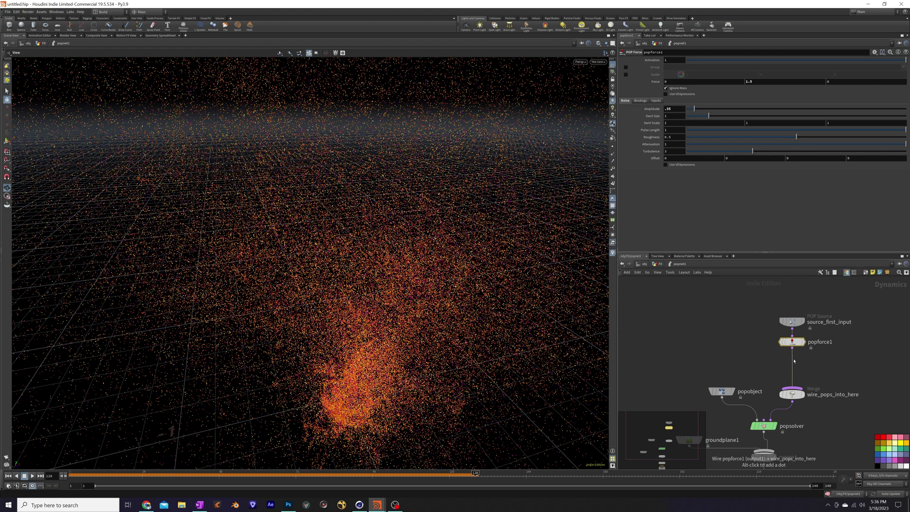
- Add popdrag1 below popforce1 with a Wind Velocity Y of 1.5
key("Tab")
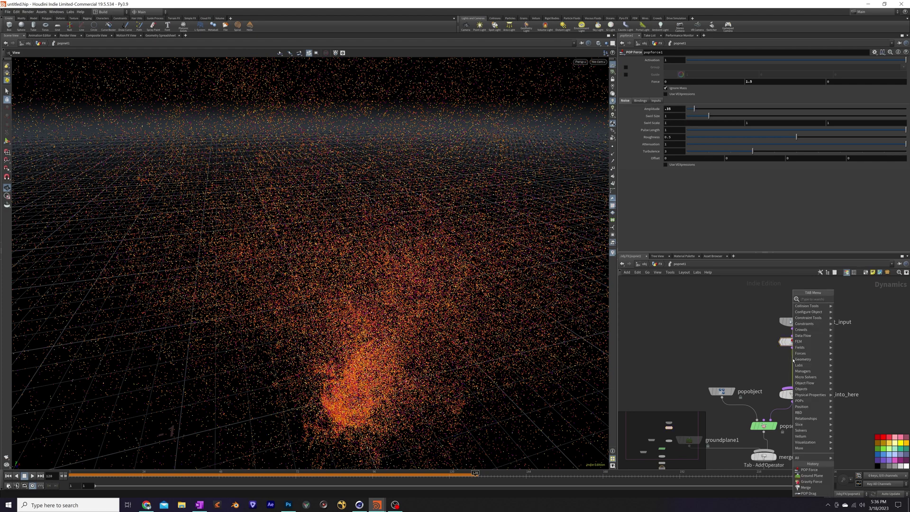
type("pop drag")
key("Return")
left_click(794, 362)
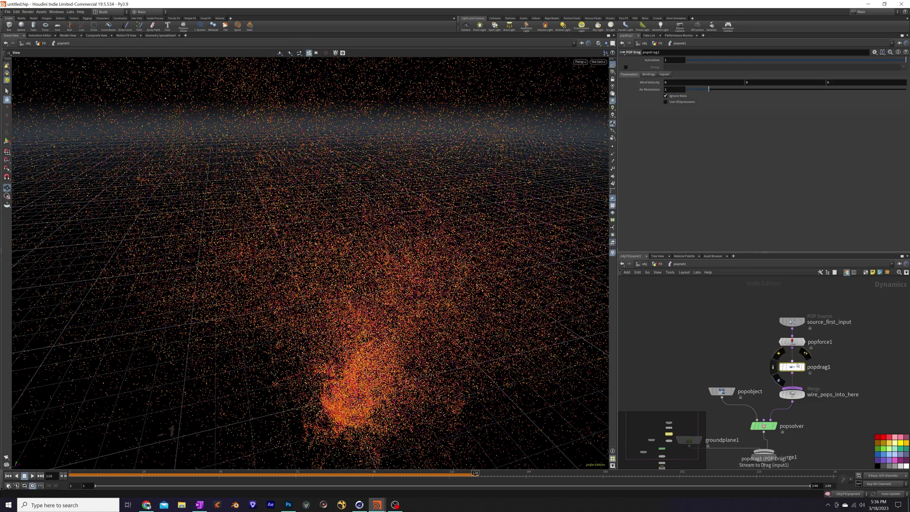
left_click(747, 82)
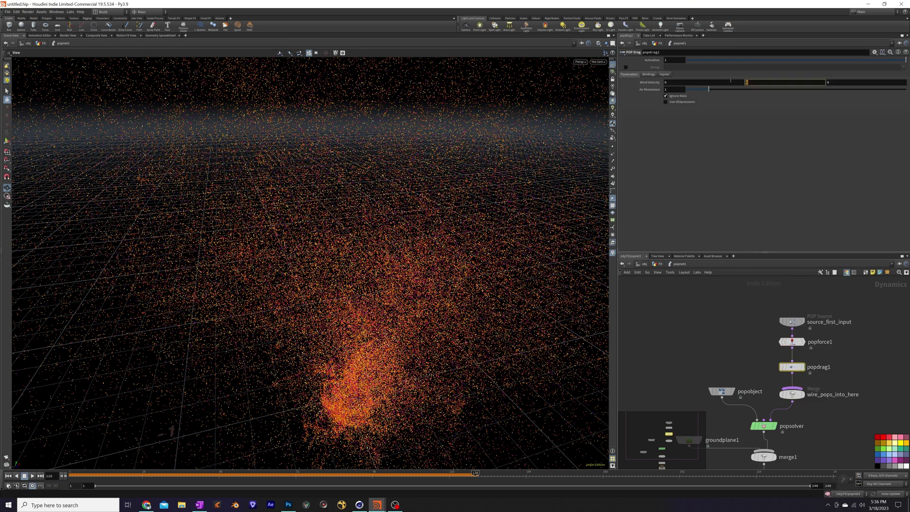
type("1.5")
key("Return")
left_click(792, 322)
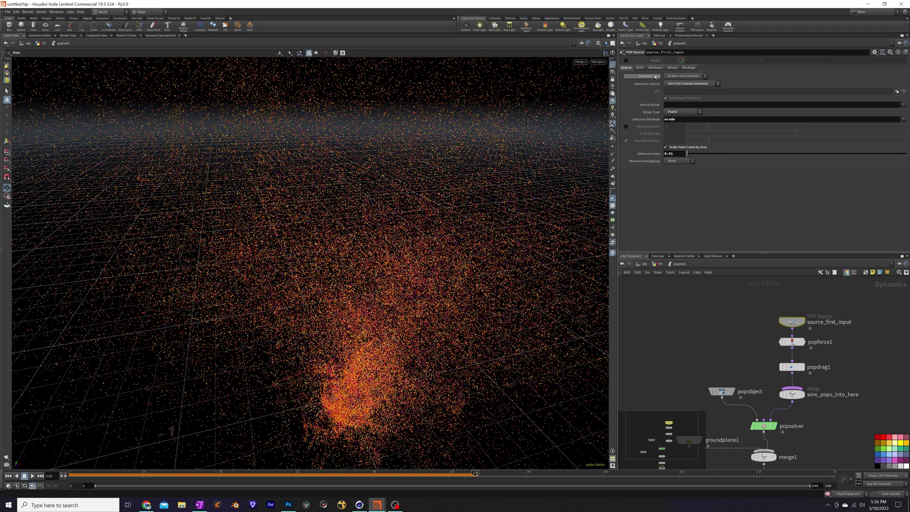
- Set the source's Life Expectancy to 1 and Life Variance to .5
left_click(678, 84)
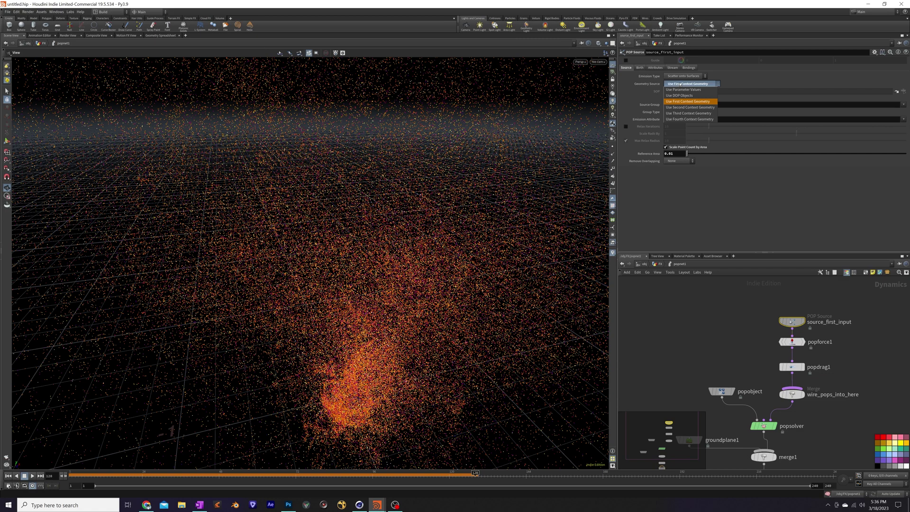
left_click(680, 84)
left_click(640, 68)
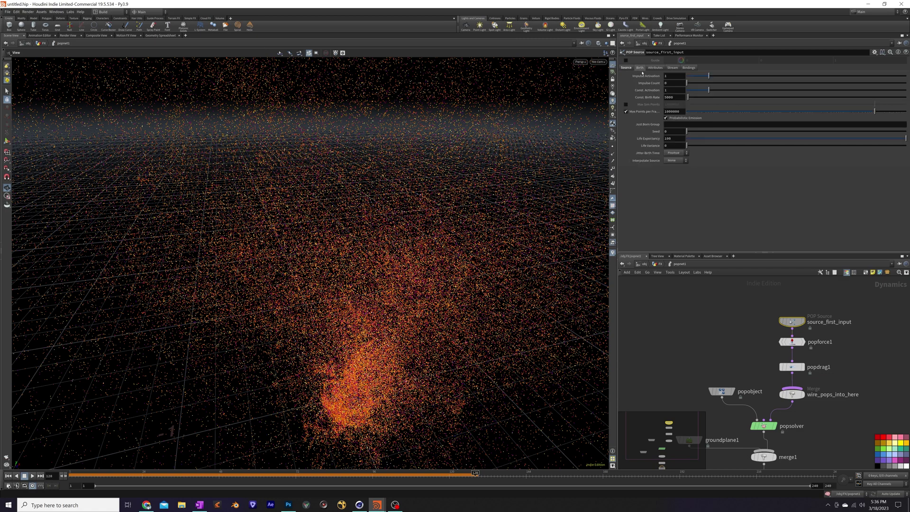
double_click(674, 137)
type("1")
key("Tab")
type(".5")
key("Return")
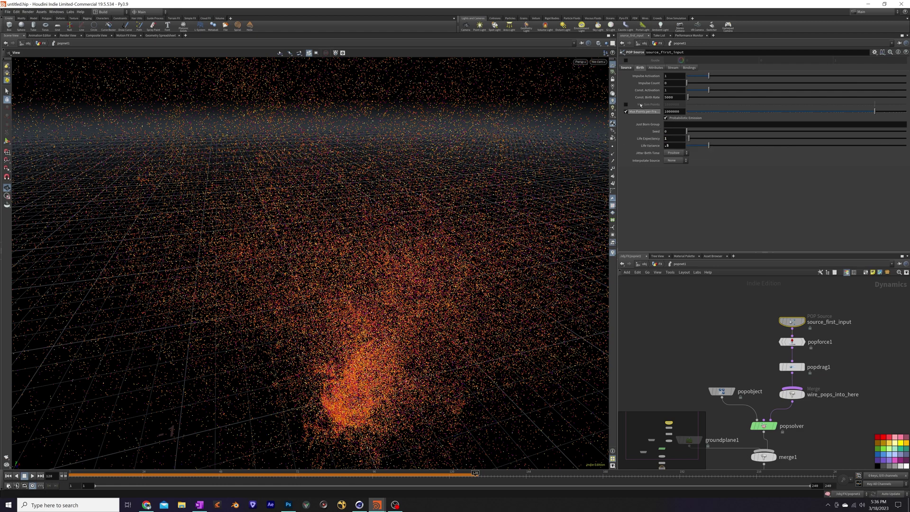
- Review the birth rate and source settings, keeping Interpolate Source at None
double_click(678, 97)
left_click(626, 68)
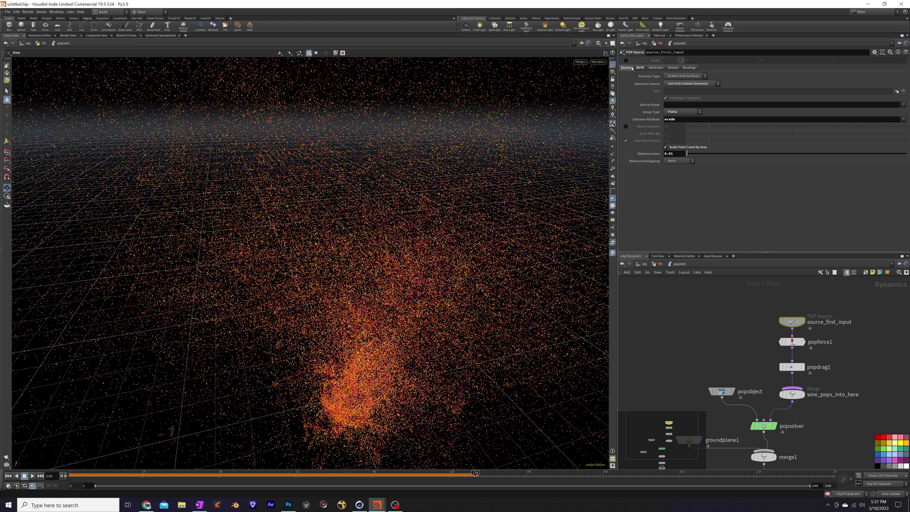
left_click(640, 68)
left_click(675, 161)
left_click(674, 166)
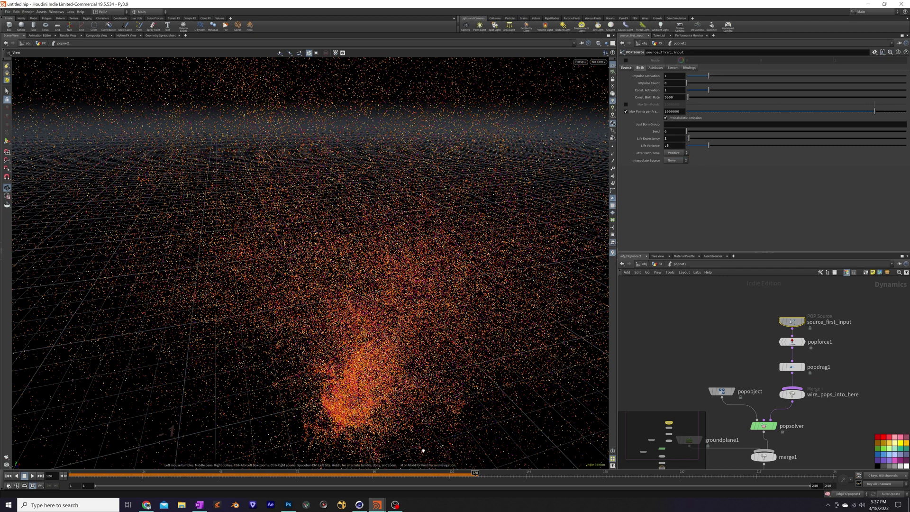
- Rewind to frame 1, bypass groundplane1, and play the particle simulation
left_click(8, 476)
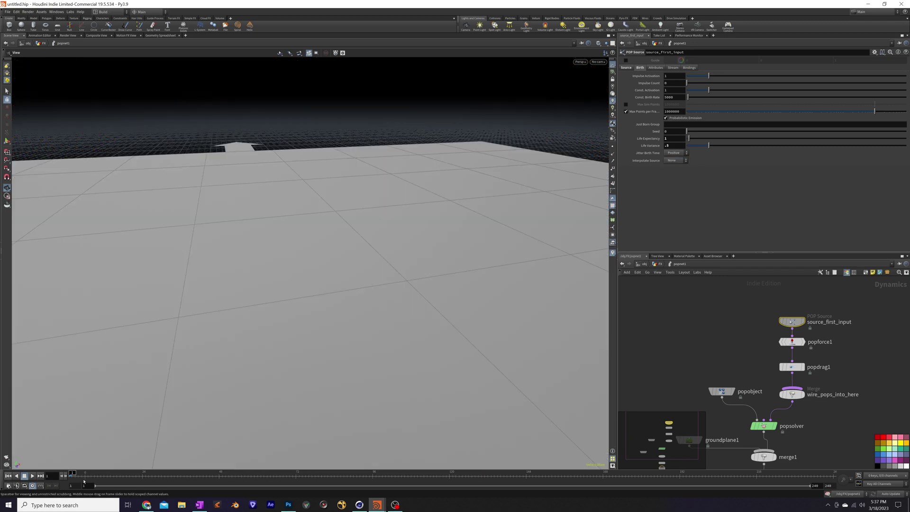
middle_click_drag(759, 420, 766, 329)
left_click(680, 337)
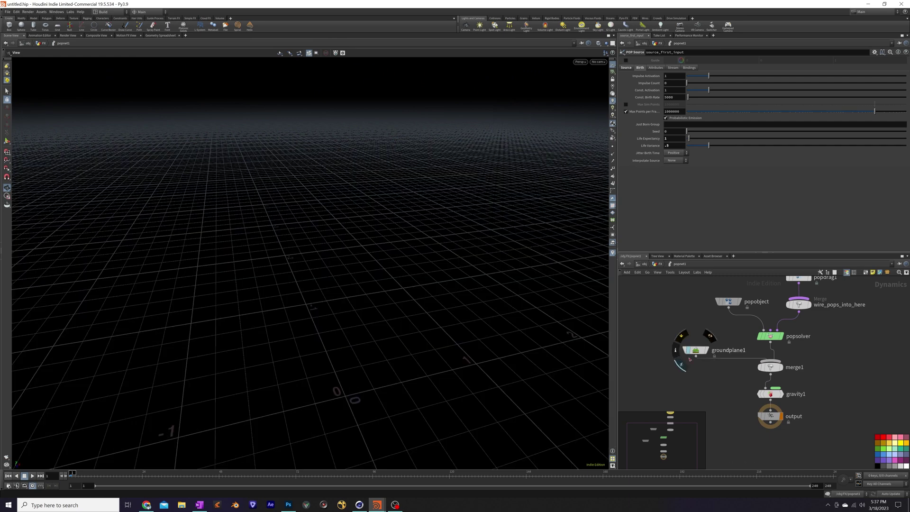
left_click(32, 475)
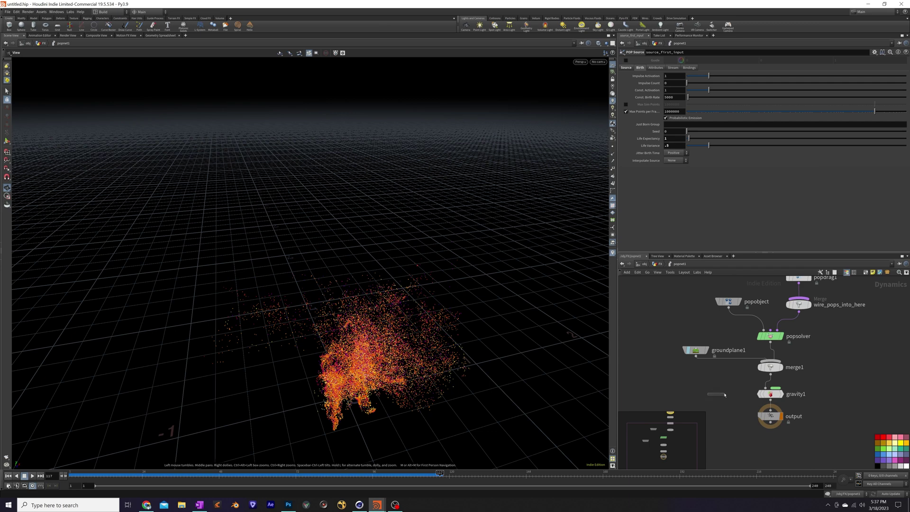
- Back at the FX level, add a Null after popnet1 named POP_OUT1
left_click(657, 264)
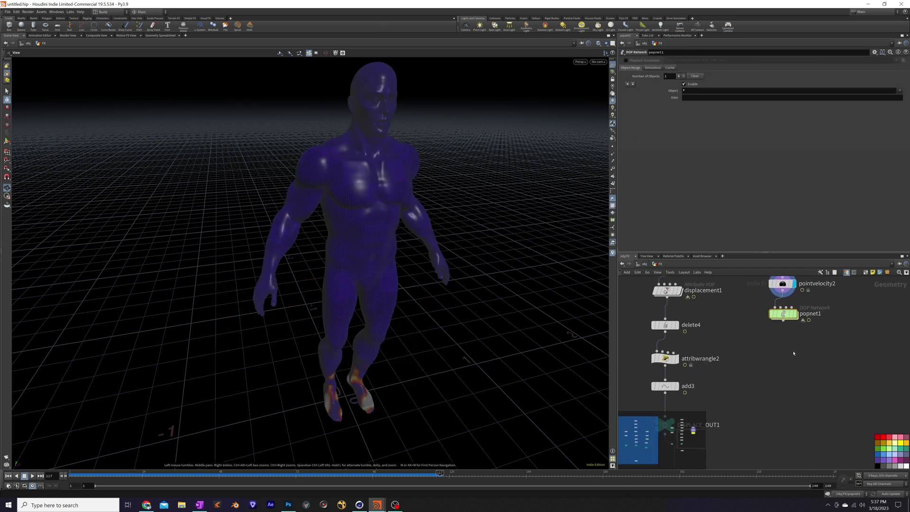
left_click_drag(783, 320, 785, 358)
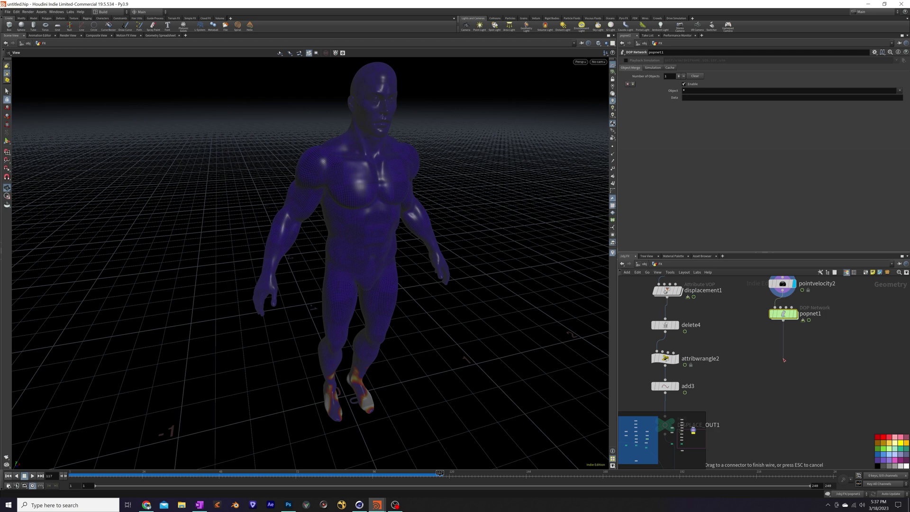
left_click(783, 359)
type("null")
key("Return")
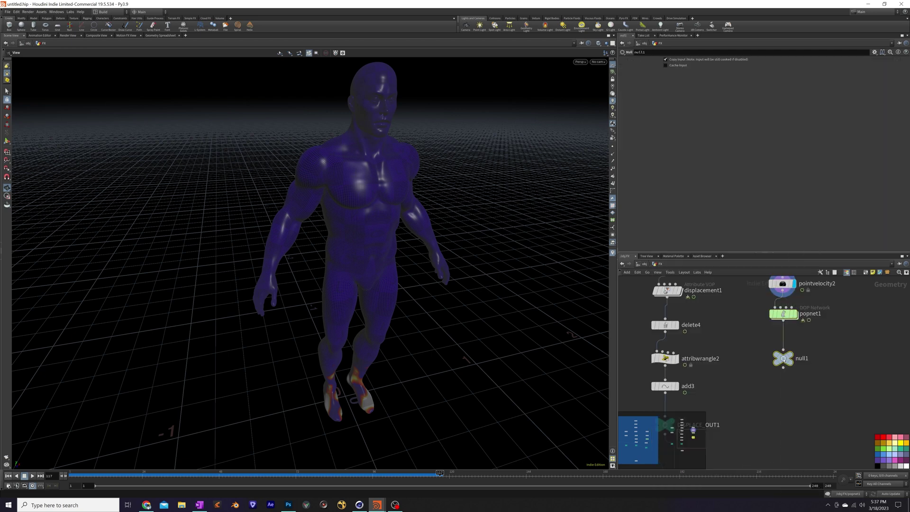
key("F2")
type("FOP_OUT1")
key("Return")
- Move POP_OUT1 into line with DISPLACE_OUT1
left_click_drag(807, 385, 782, 407)
left_click(780, 360)
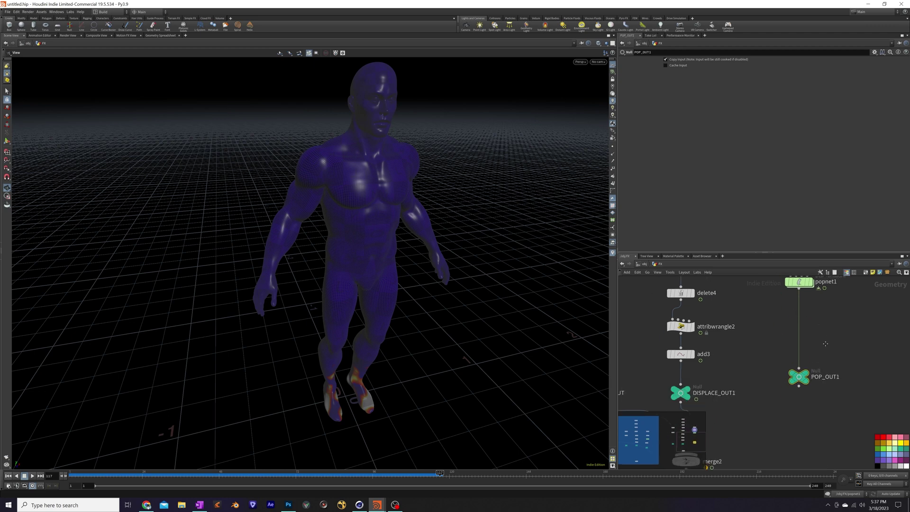
middle_click_drag(829, 337, 849, 320)
left_click_drag(823, 362, 713, 430)
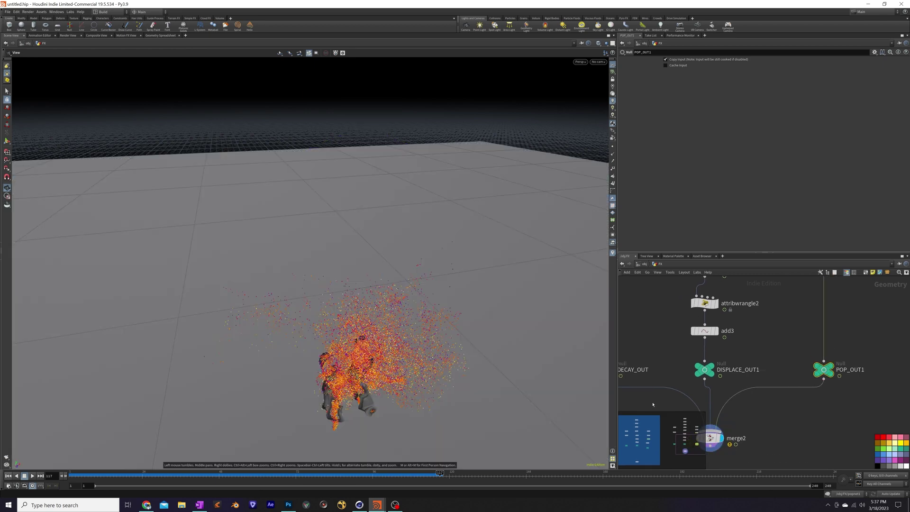
middle_click_drag(653, 404, 636, 455)
key("Tab")
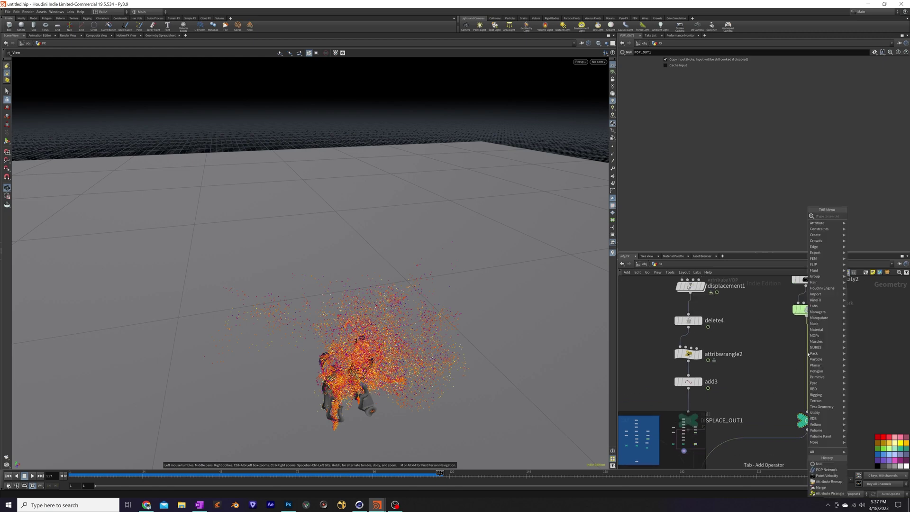
- Insert a Blast between popnet1 and POP_OUT1 that keeps only the stream_source_first_input group
type("blast")
key("Return")
left_click(806, 353)
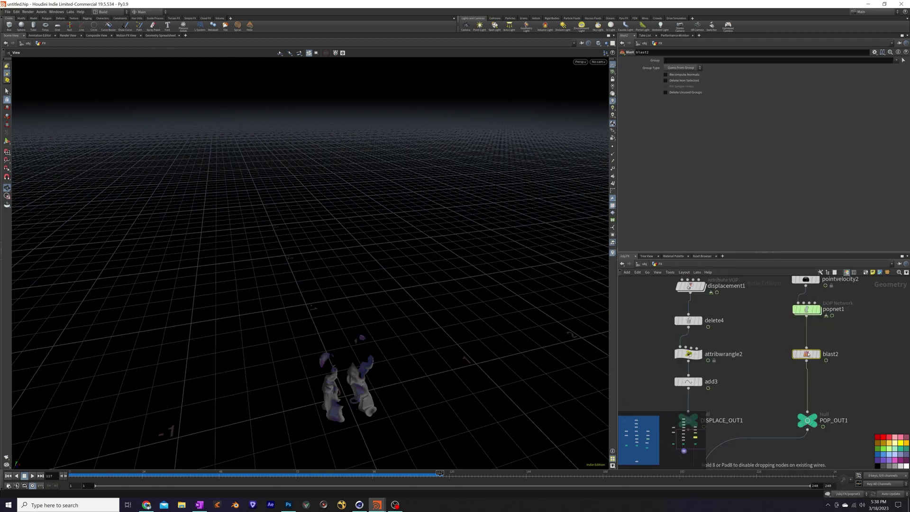
left_click_drag(806, 353, 806, 347)
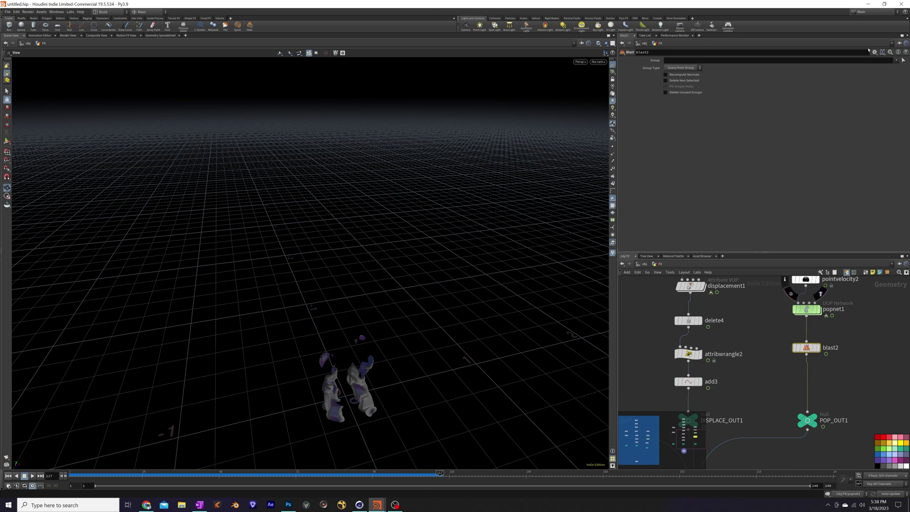
left_click(896, 61)
left_click(867, 71)
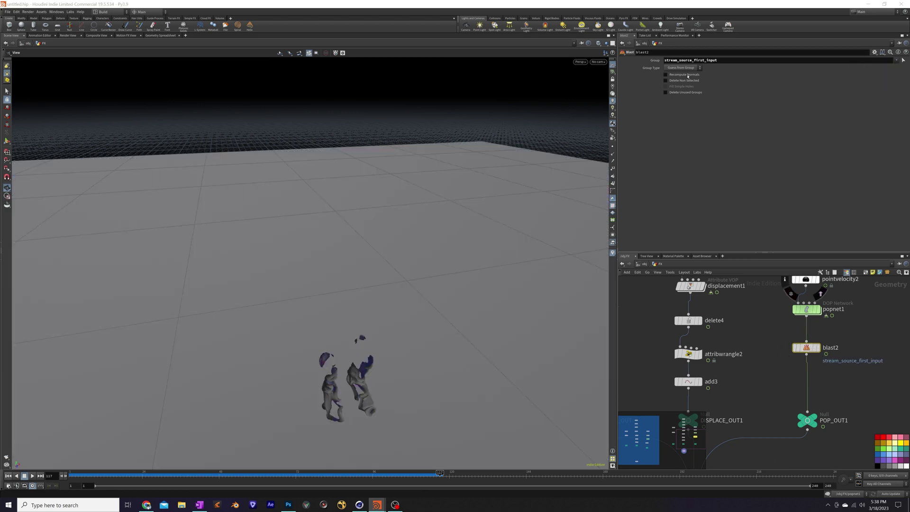
left_click(666, 81)
- Play the simulation from frame 1 and inspect the filtered particles around the character
middle_click_drag(826, 424, 874, 341)
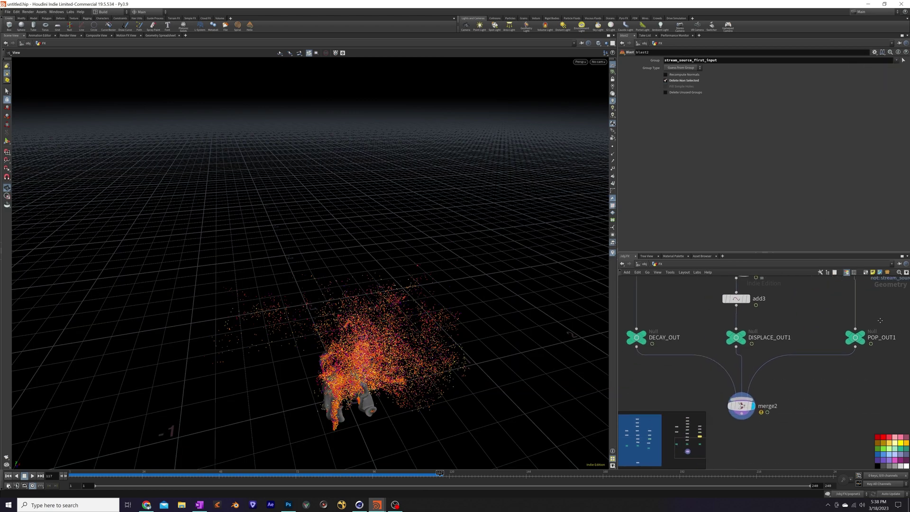
left_click(8, 475)
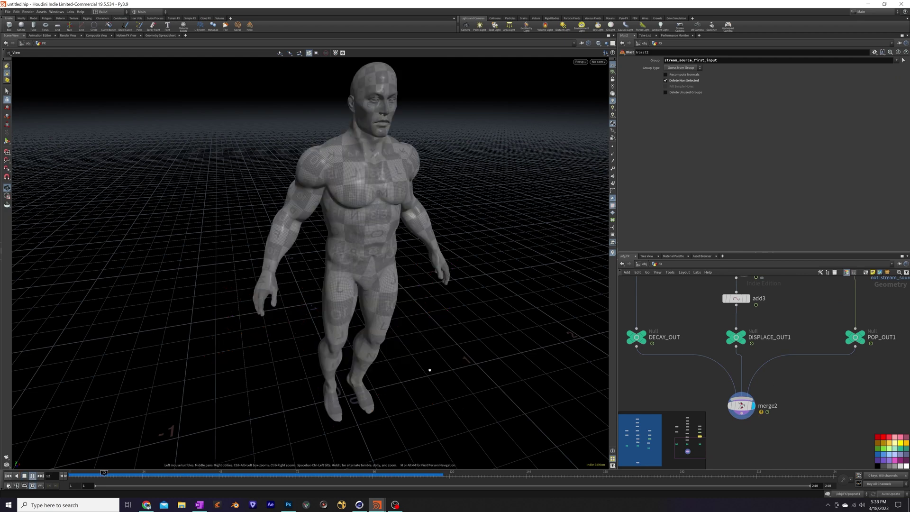
left_click_drag(431, 369, 455, 333)
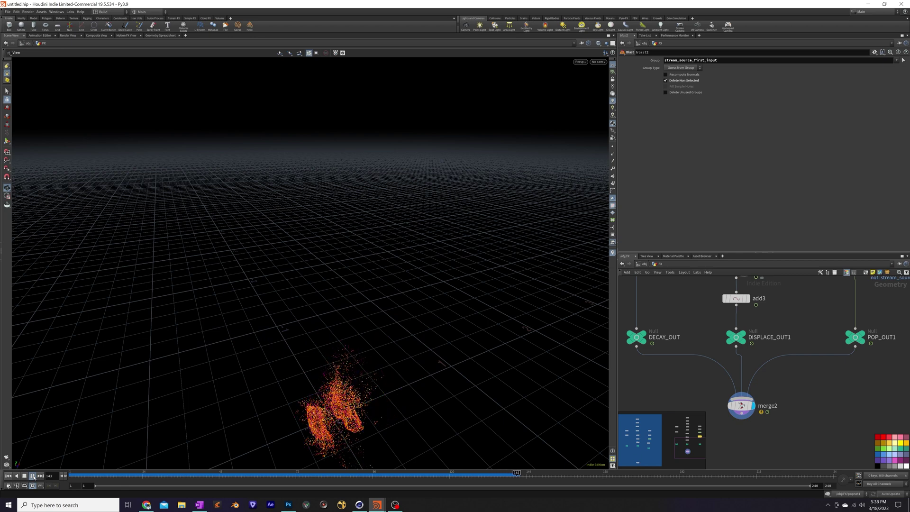
left_click(32, 476)
middle_click_drag(798, 394, 760, 386)
middle_click_drag(742, 346, 765, 398)
- At the object level, delete the old CHARACTER, POP_INSTANCER and DISPLACEMENT objects
left_click(645, 263)
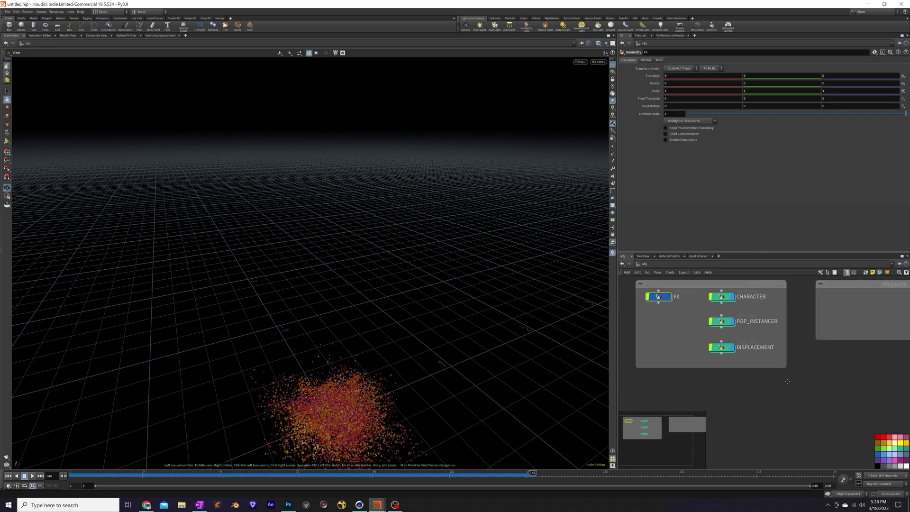
middle_click_drag(717, 356, 812, 360)
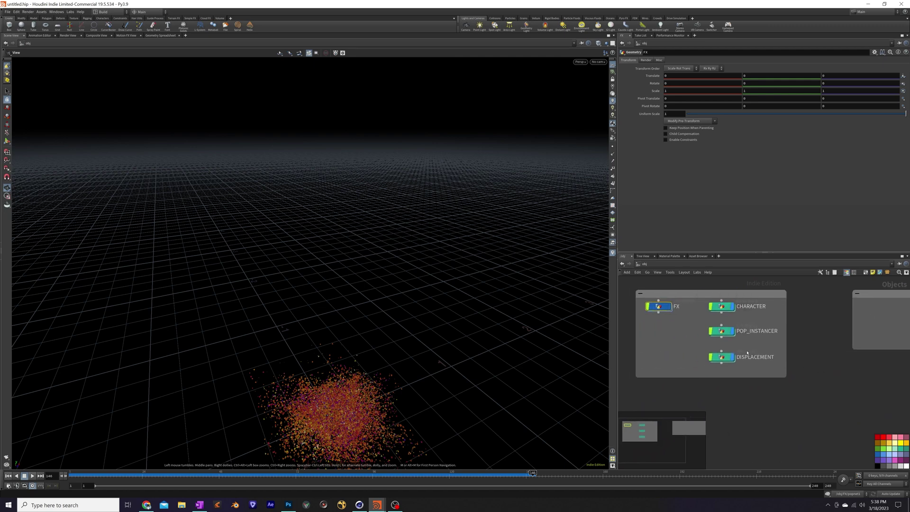
left_click_drag(777, 367, 714, 304)
key("Delete")
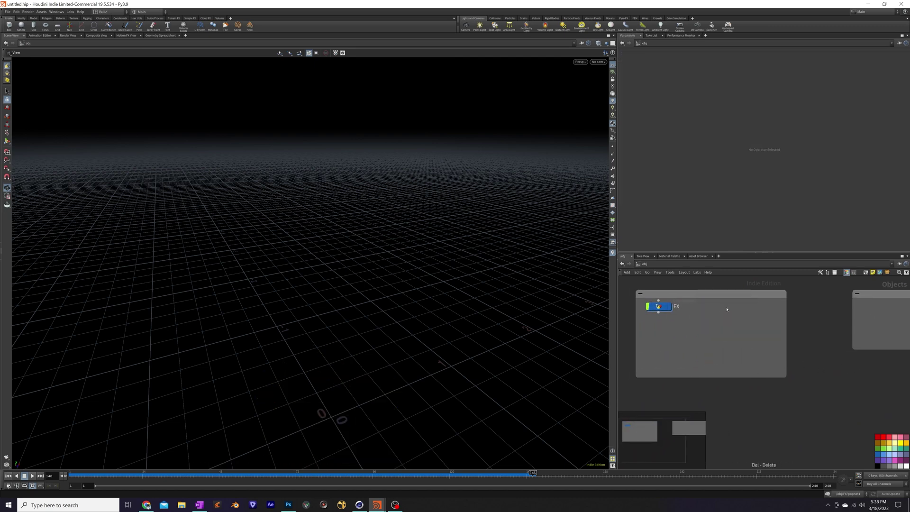
- Create a new Geometry object beside FX and name it CHARACTER
mouse_move(675, 306)
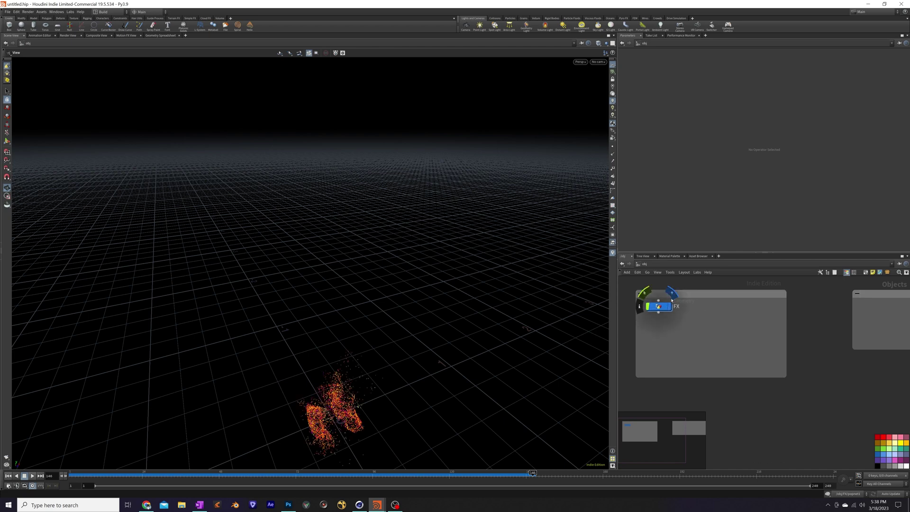
key("Tab")
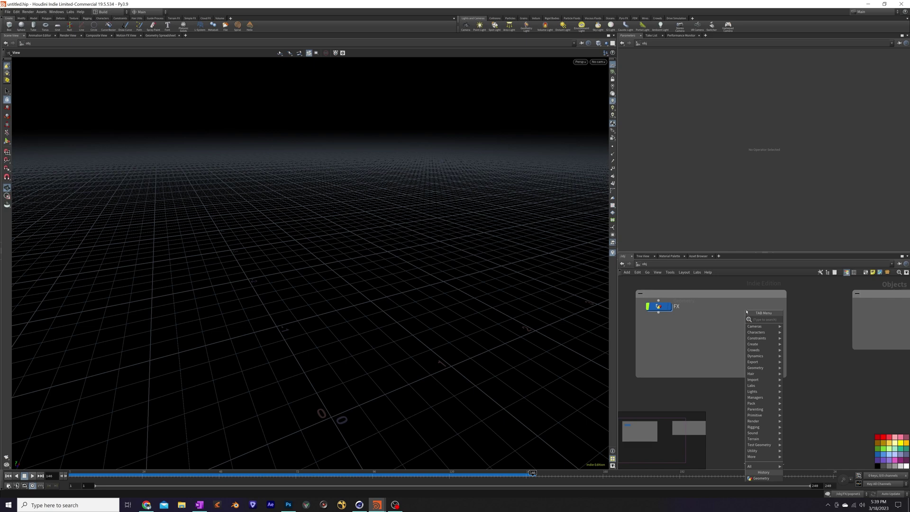
type("geo")
key("Return")
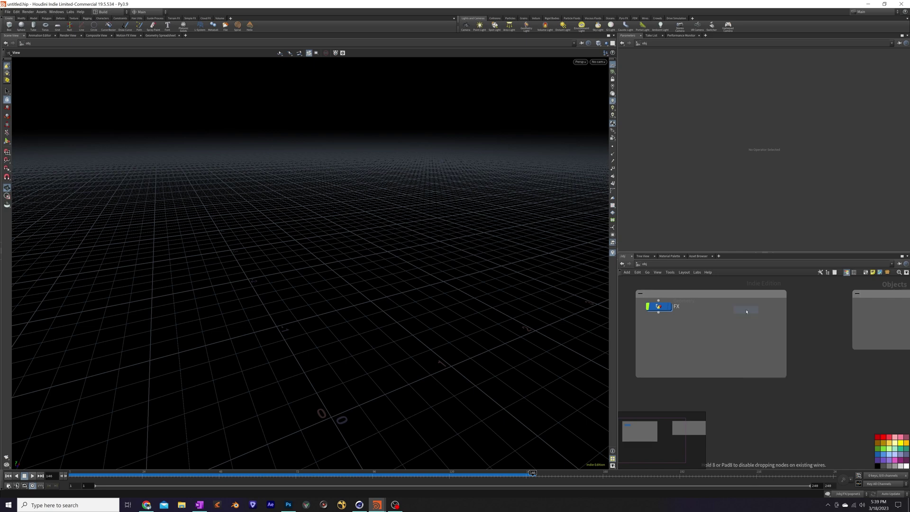
left_click(743, 308)
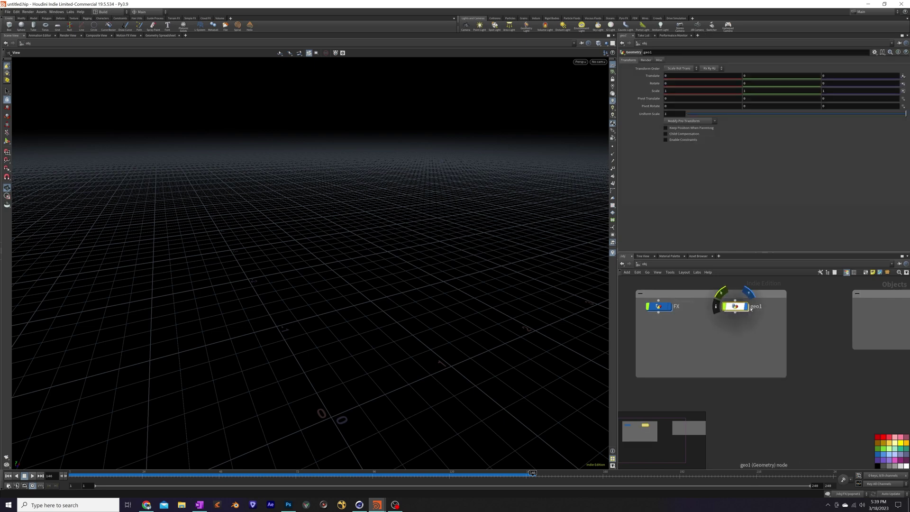
double_click(756, 306)
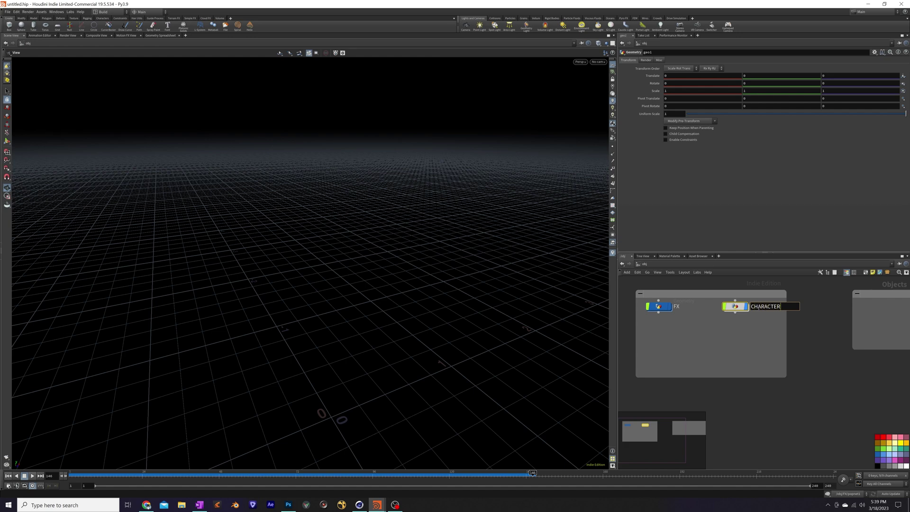
key("Return")
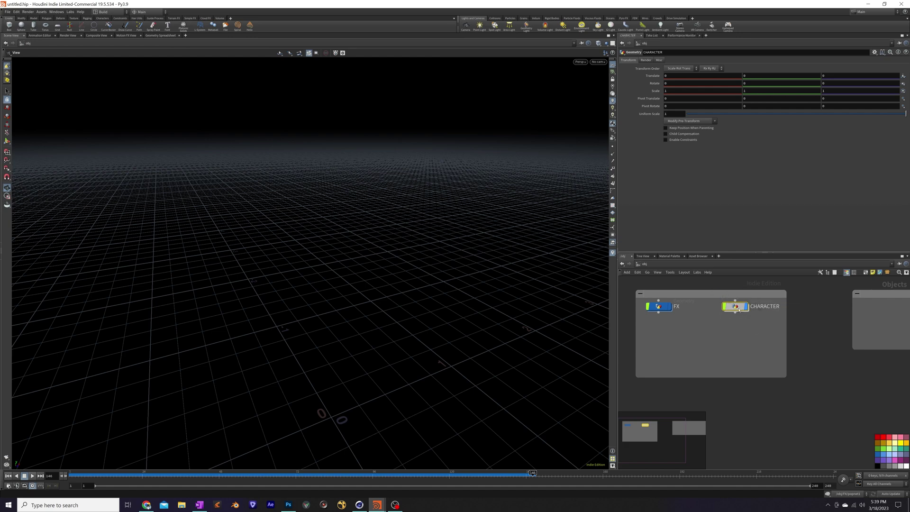
- Inside CHARACTER, add an Object Merge node fetching CHAR_OUT
key("i")
key("Tab")
type("object merge")
key("Return")
left_click(753, 319)
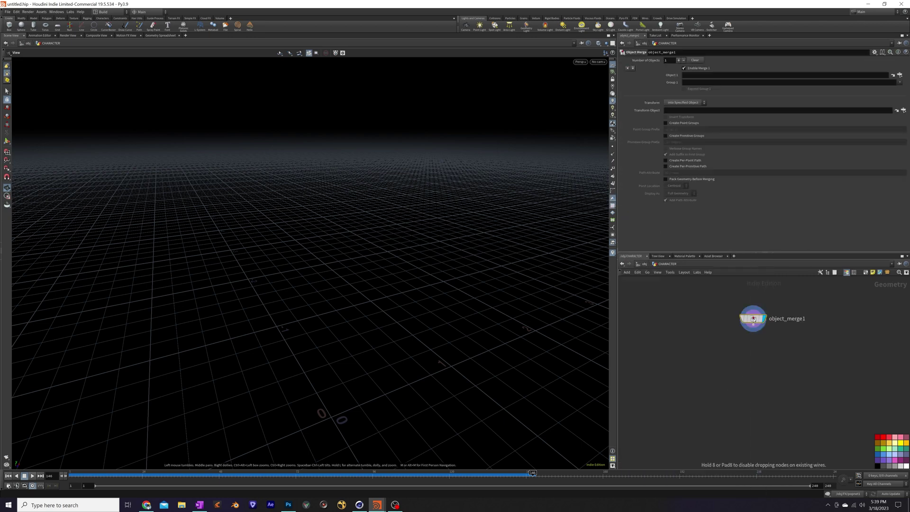
left_click(899, 75)
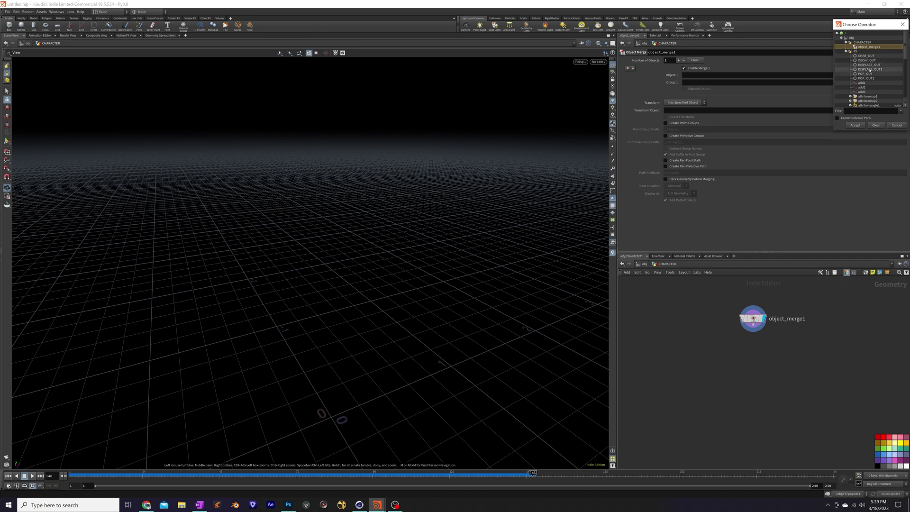
left_click(867, 56)
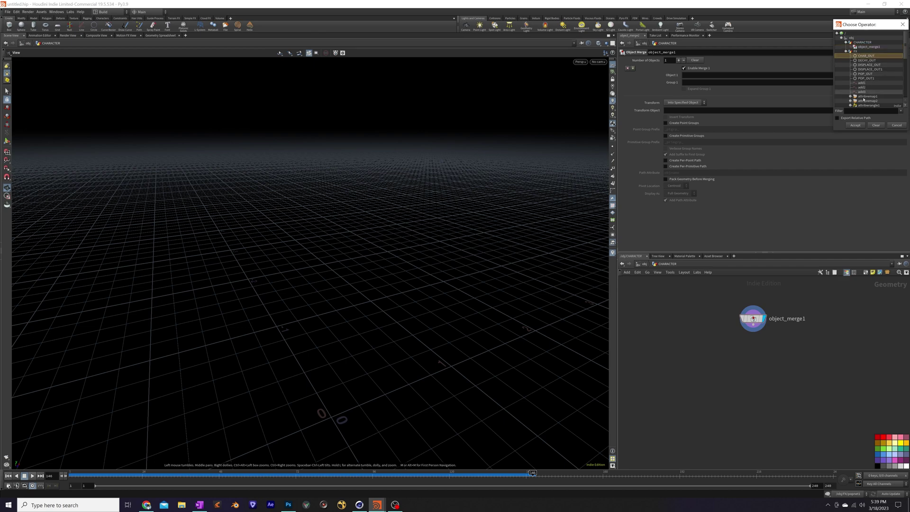
left_click(855, 125)
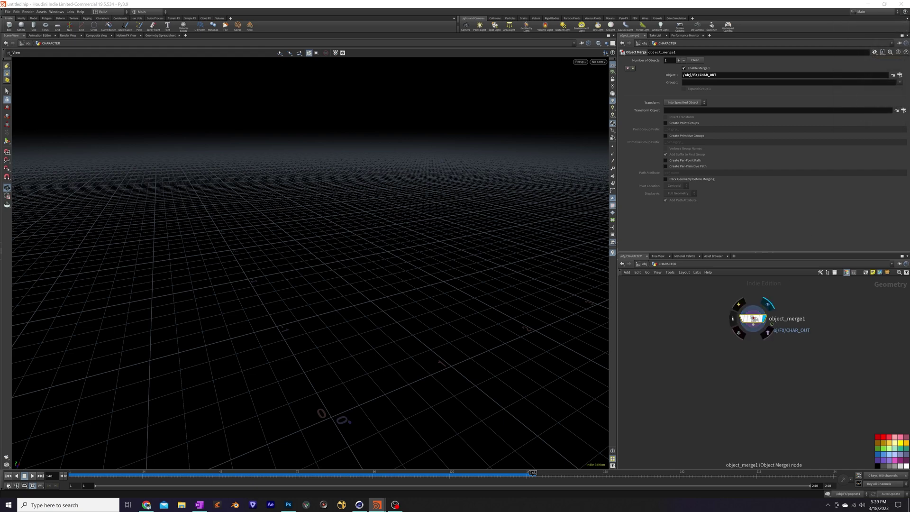
- Switch the merged object to /obj/FX/DECAY_OUT, then return to /obj at frame 1
left_click(899, 75)
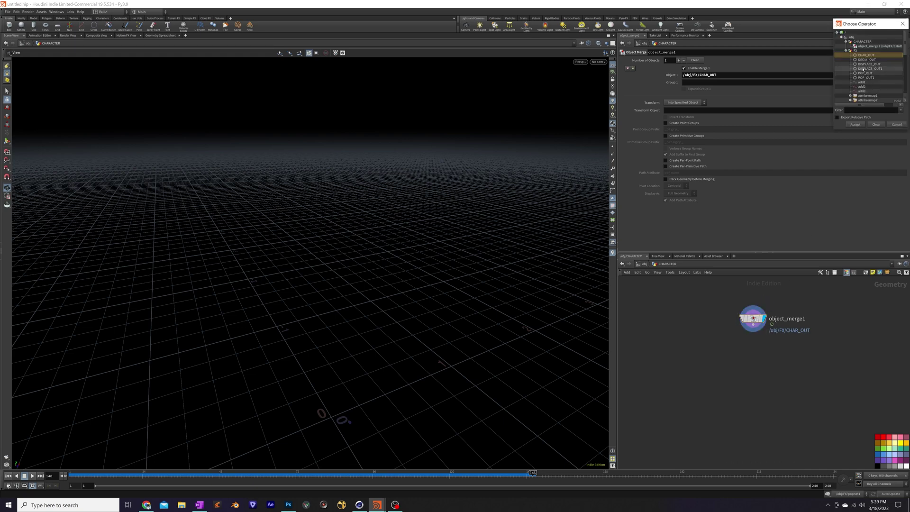
left_click(866, 60)
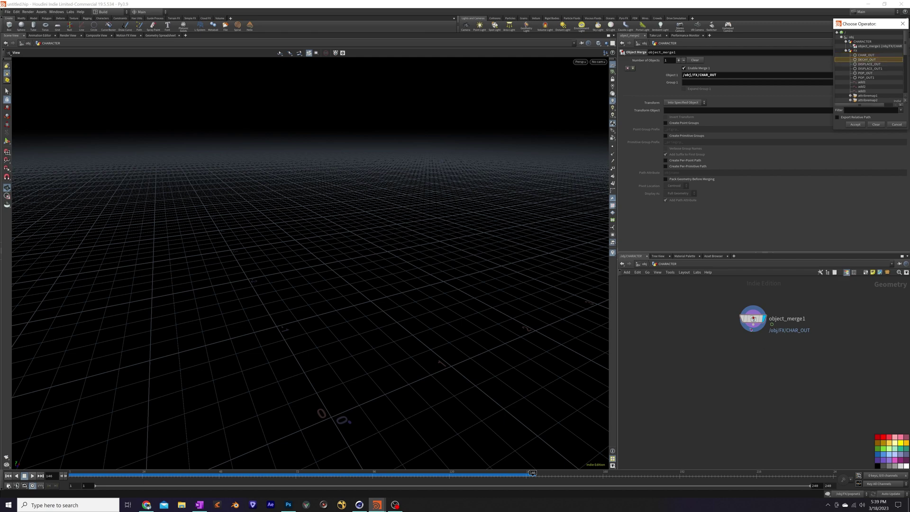
left_click(855, 125)
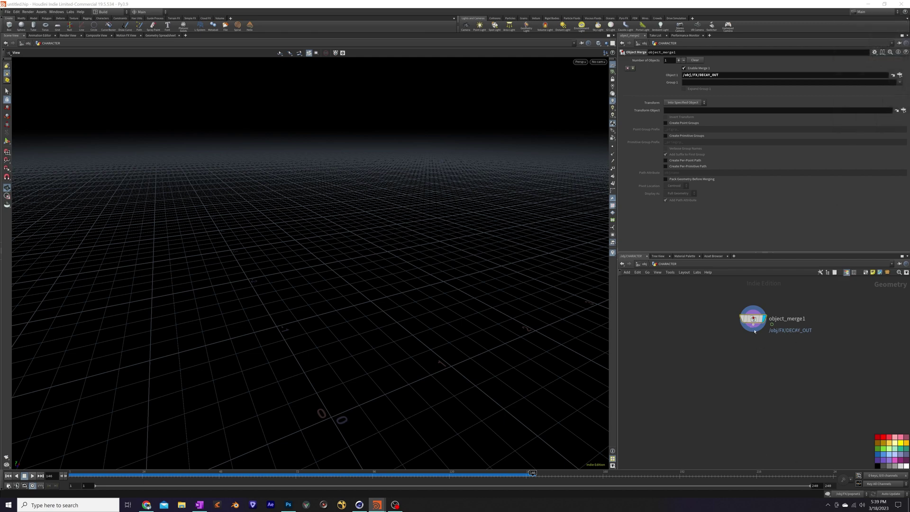
key("u")
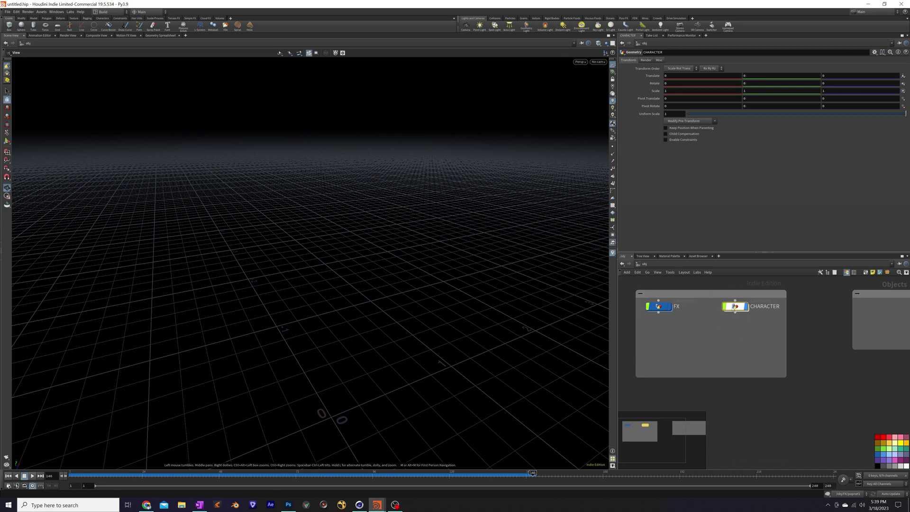
left_click(8, 475)
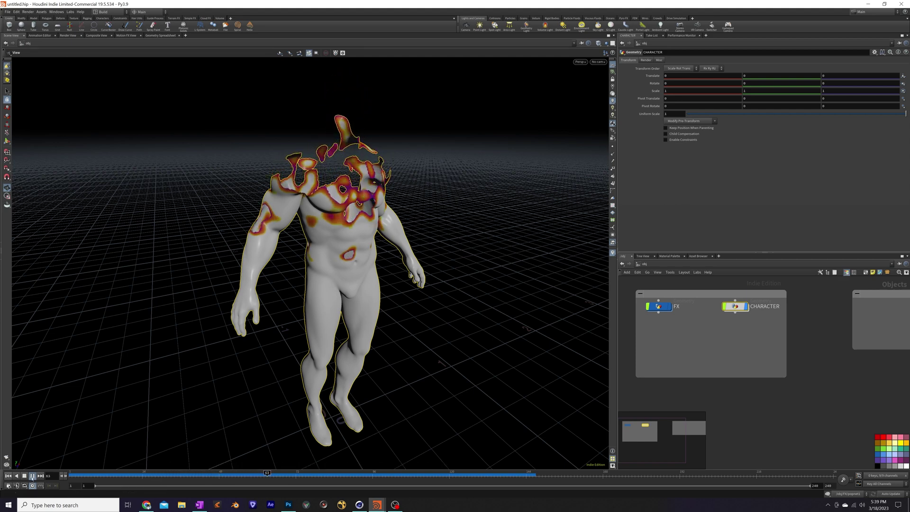
- Create a new Geometry object below CHARACTER named DISPLACEMENT
left_click(736, 320)
key("Tab")
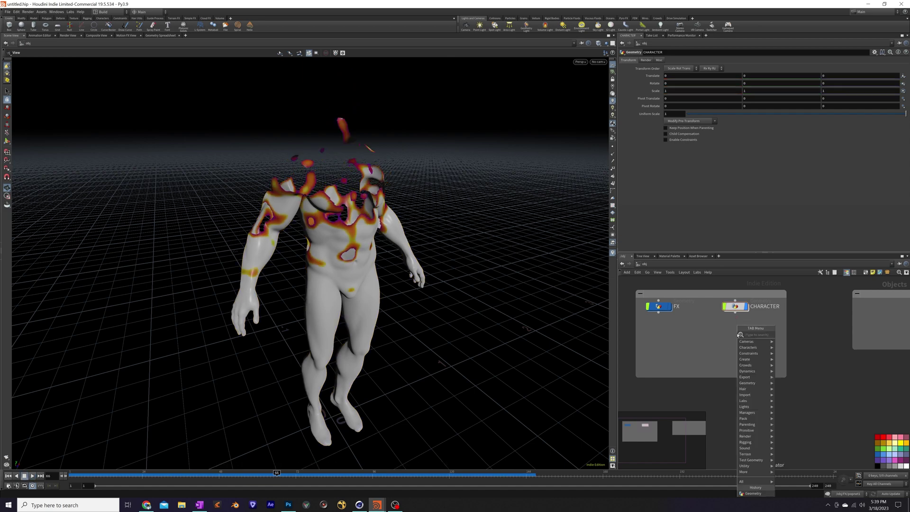
type("geo")
key("Return")
left_click(741, 334)
double_click(756, 333)
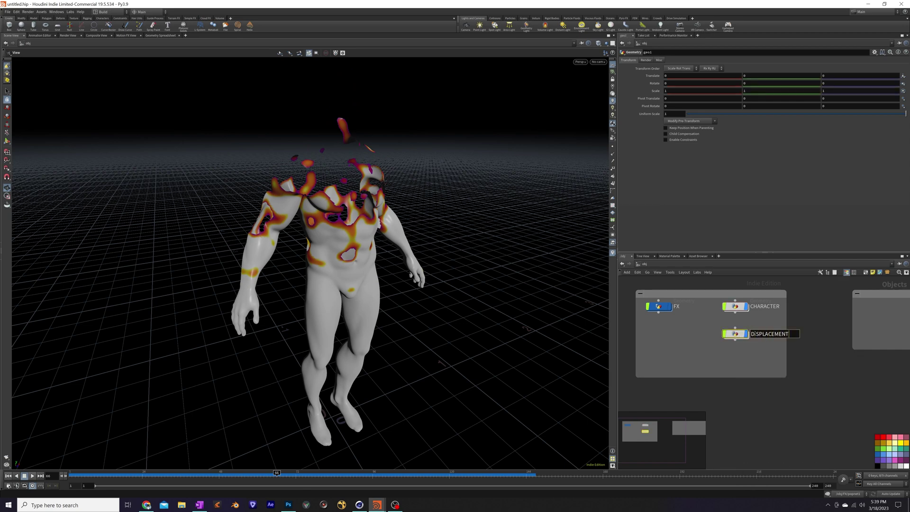
key("Return")
key("Return")
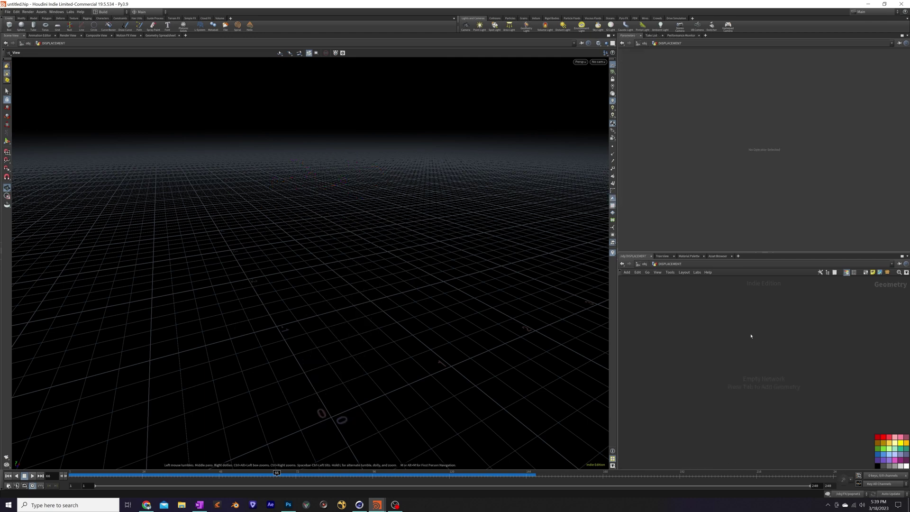
- Inside DISPLACEMENT, add an Object Merge fetching /obj/FX/DISPLACE_OUT1, then return to /obj
key("Tab")
type("obje")
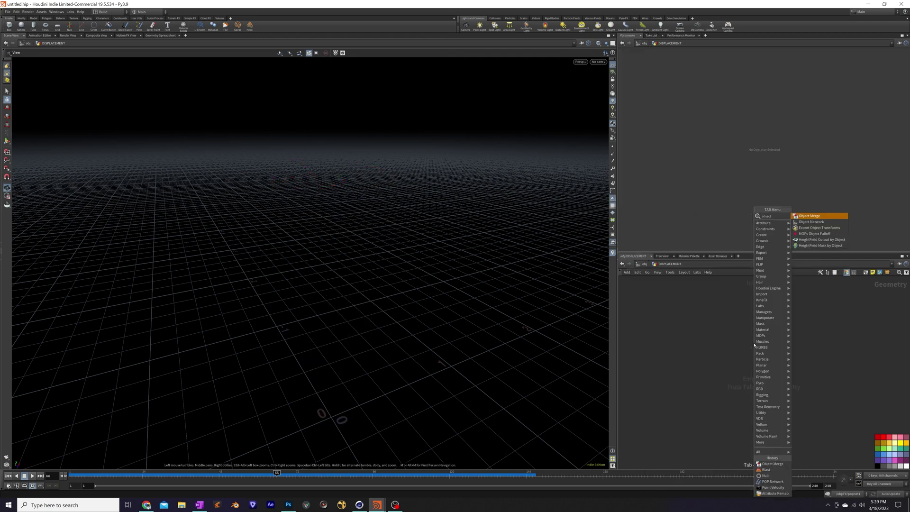
key("Return")
left_click(754, 344)
left_click(899, 75)
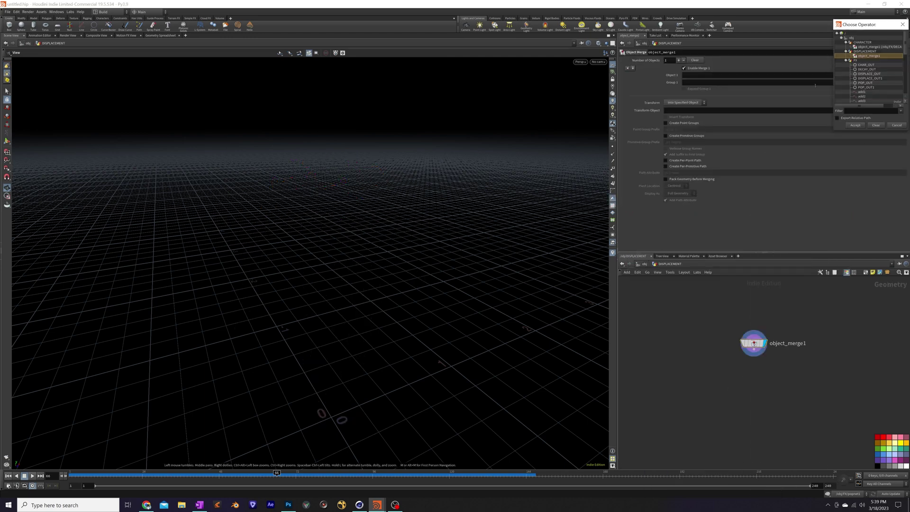
left_click(876, 78)
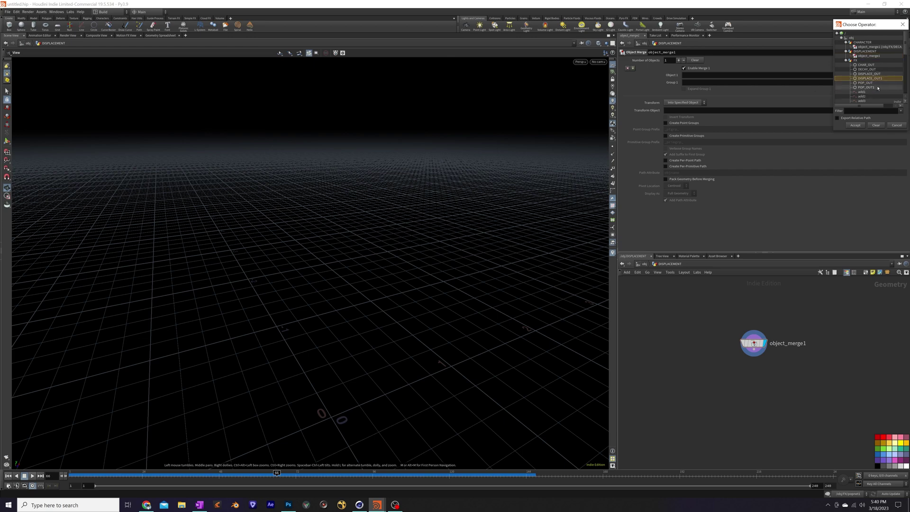
left_click(856, 125)
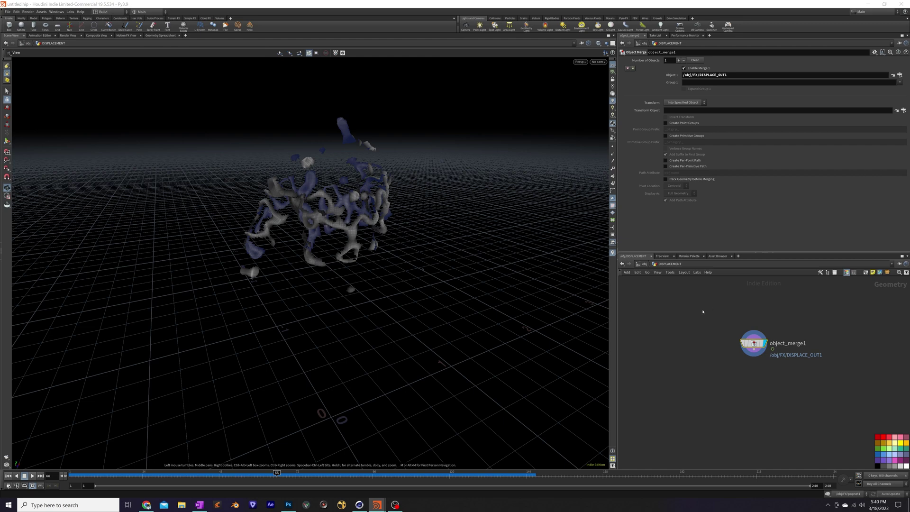
left_click(643, 264)
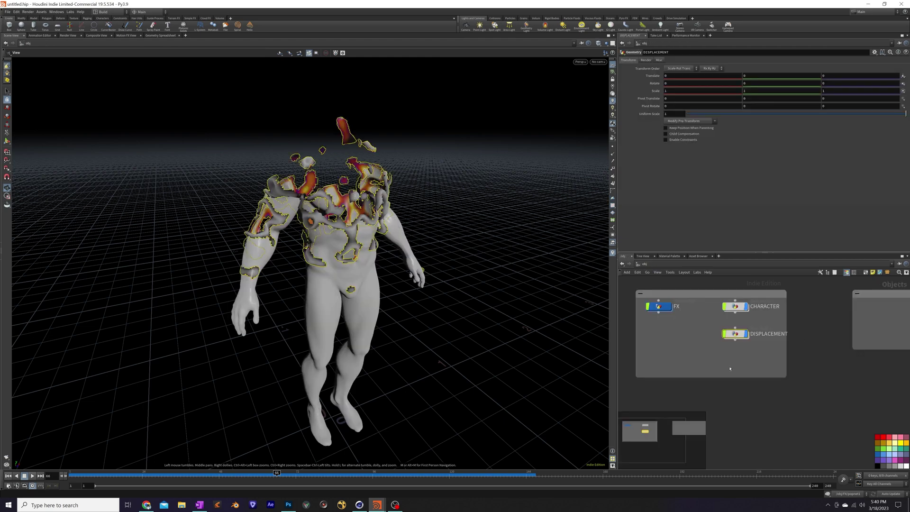
left_click(830, 367)
mouse_move(734, 334)
left_mouse_down()
mouse_move(734, 307)
mouse_move(724, 305)
mouse_move(725, 333)
left_mouse_up()
- Create a new Geometry object below DISPLACEMENT named POP
left_click(724, 357)
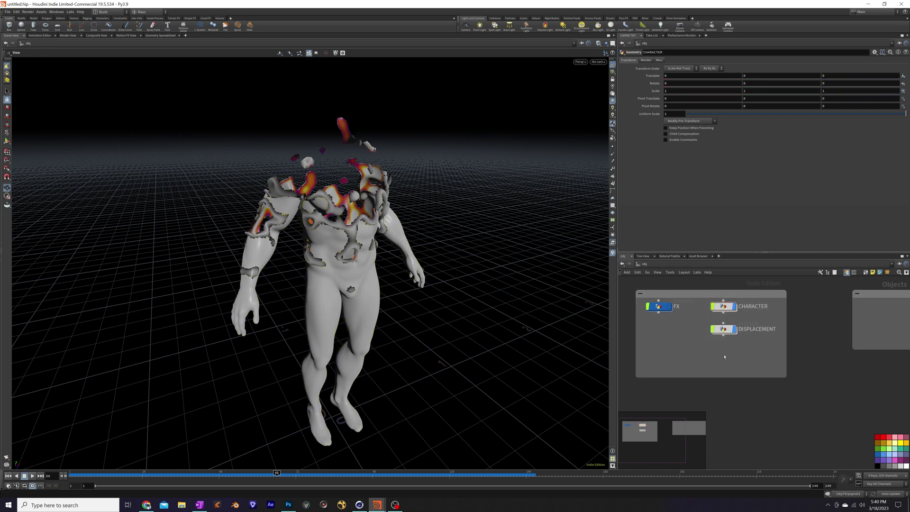
key("Tab")
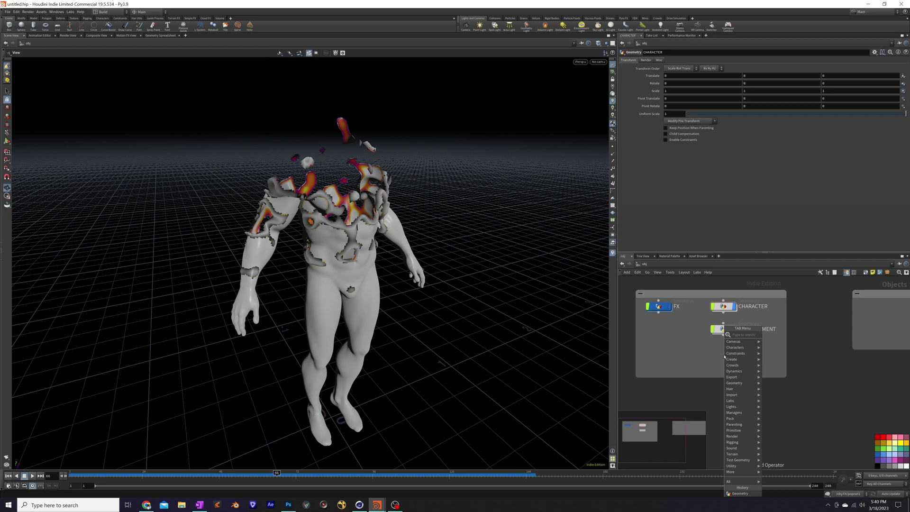
type("geo")
key("Return")
left_click(723, 355)
double_click(744, 354)
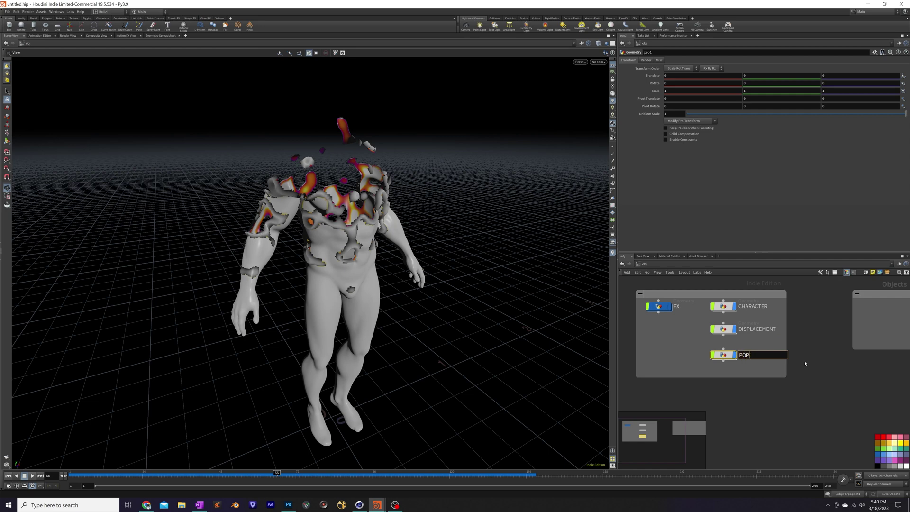
type("POP")
key("Return")
- Inside POP, add an Object Merge fetching /obj/FX/POP_OUT1
double_click(723, 355)
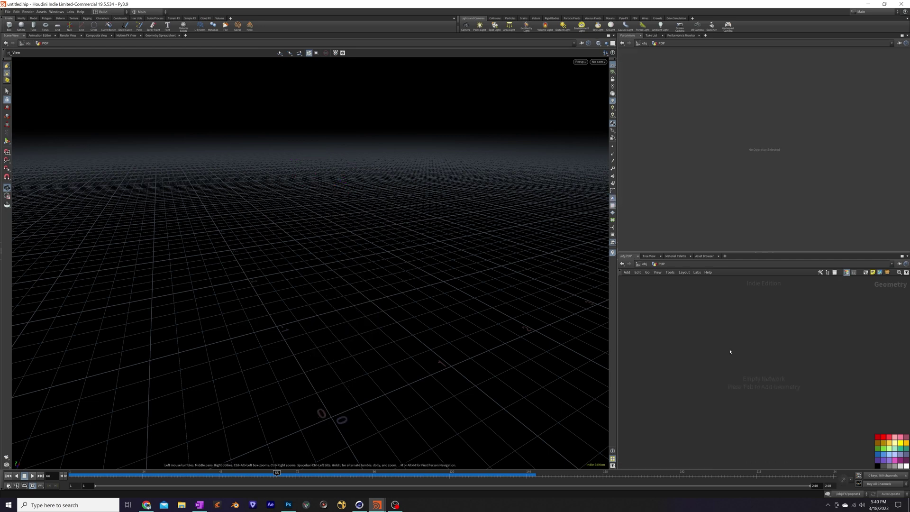
key("Tab")
type("obje")
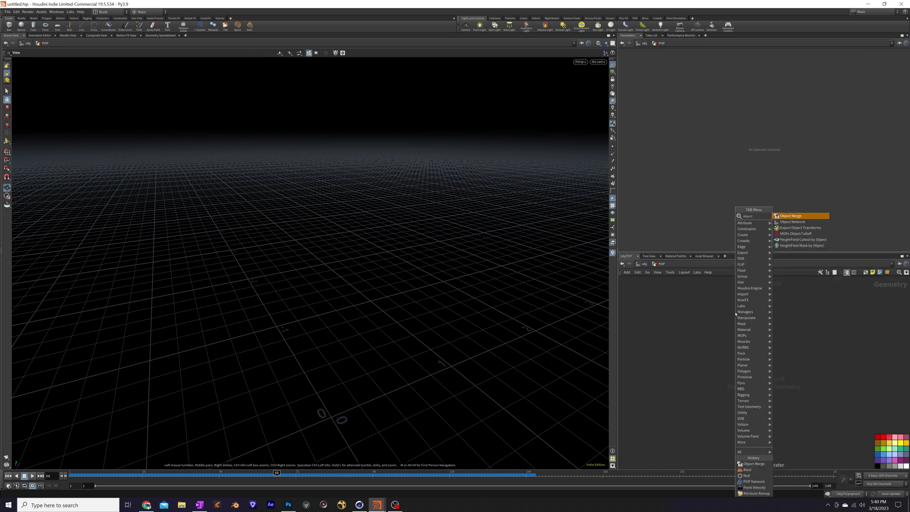
type("ct")
key("Return")
left_click(737, 312)
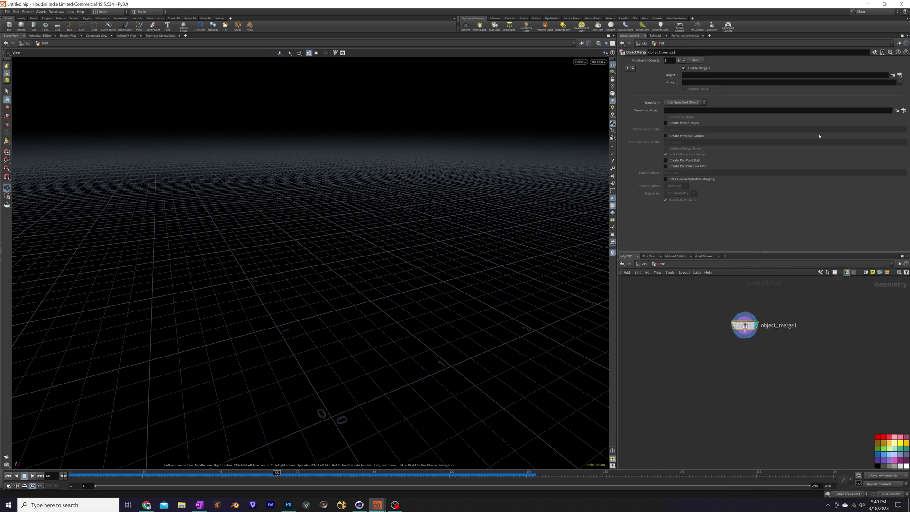
left_click(899, 75)
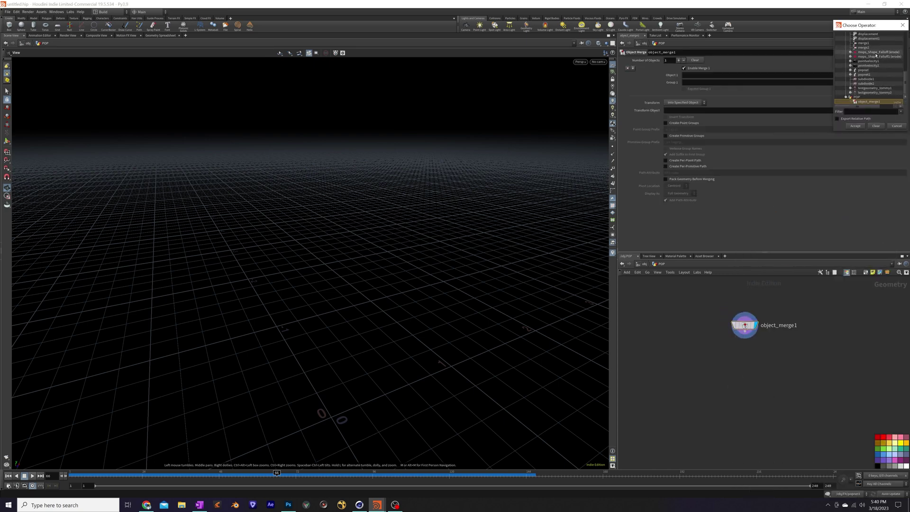
scroll(870, 75, "up", 10)
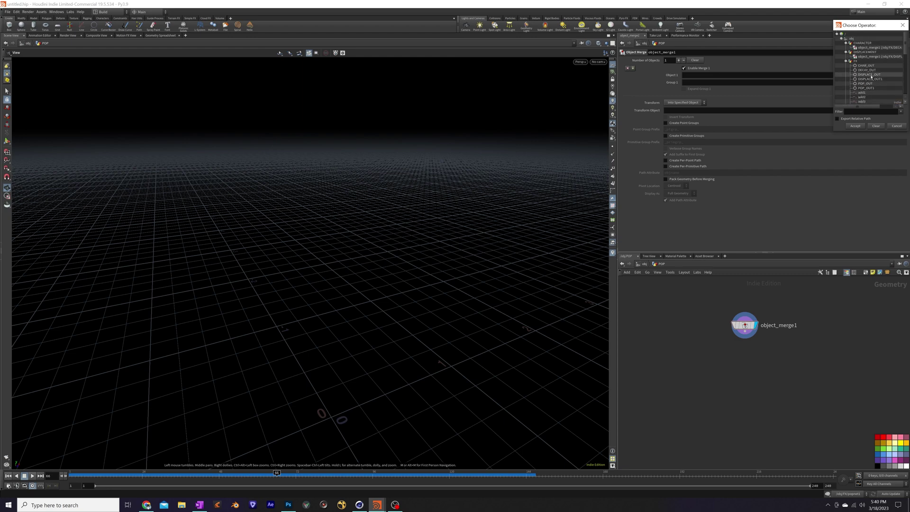
left_click(854, 126)
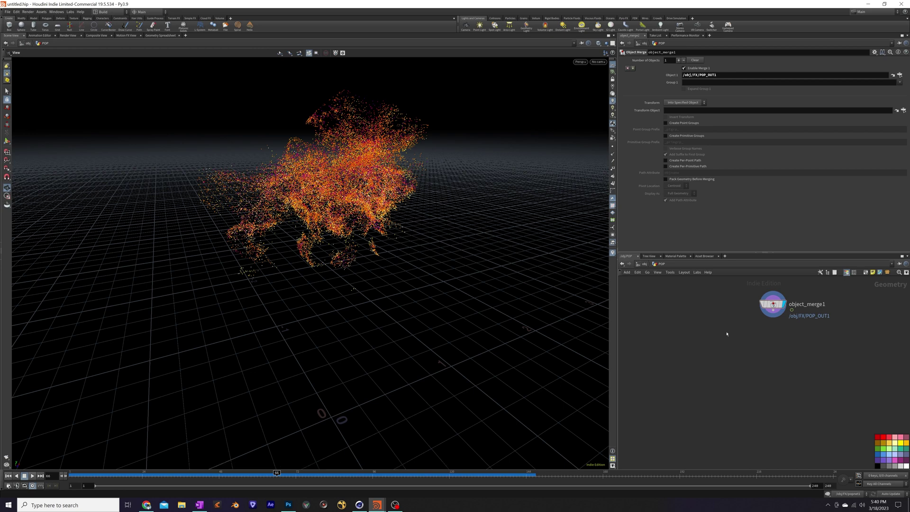
- Add a Platonic Solids node (platonic1) to the left of the particles
key("Tab")
key("Escape")
key("Tab")
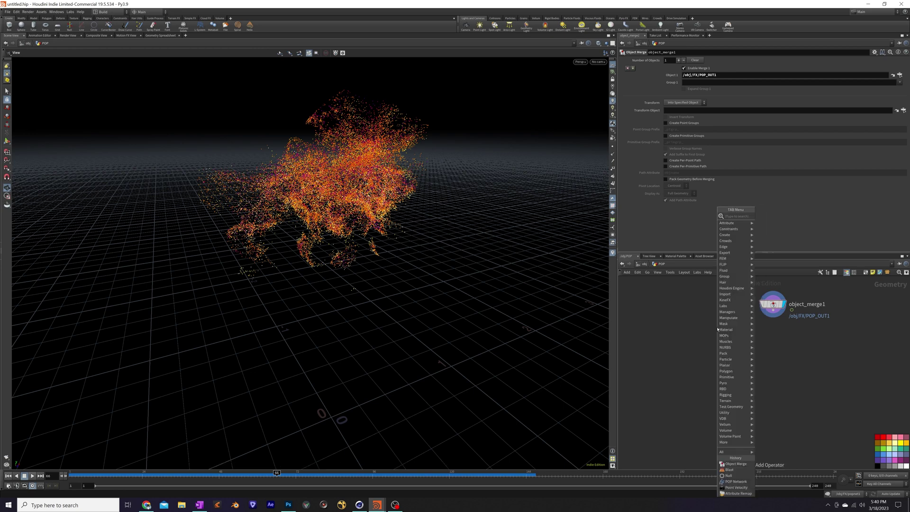
type("platon")
key("Return")
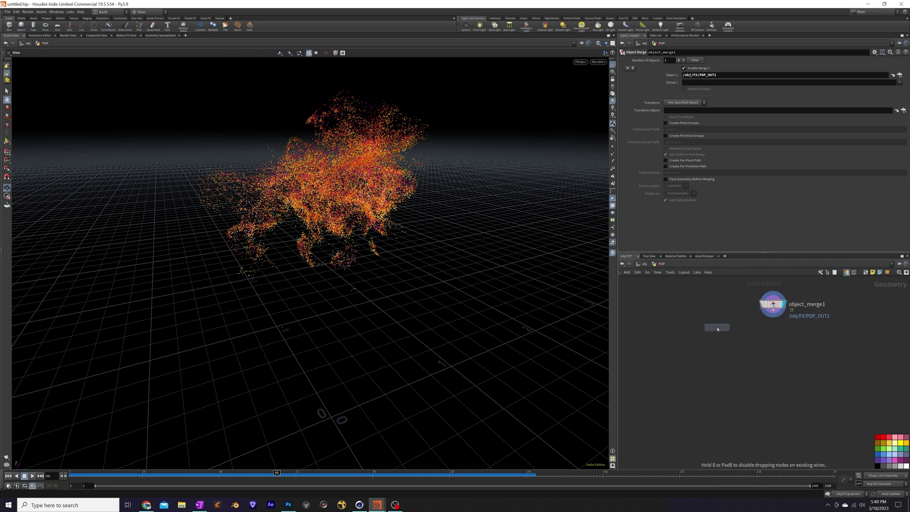
left_click(687, 304)
- Add Copy to Points, wiring platonic1 into input 1 and object_merge1 into input 2
key("Tab")
type("copy")
key("Down")
key("Down")
key("Return")
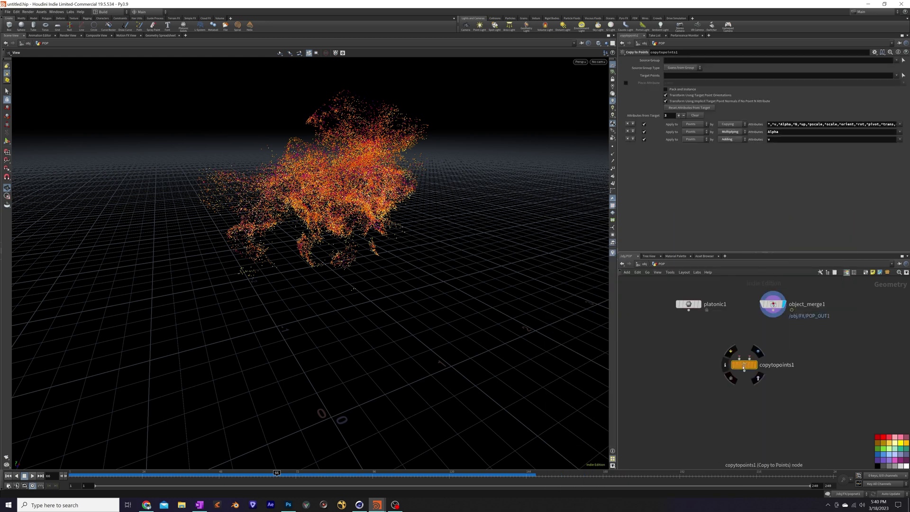
left_click(733, 364)
left_click_drag(688, 310, 729, 353)
left_click_drag(773, 312, 746, 345)
left_click(687, 304)
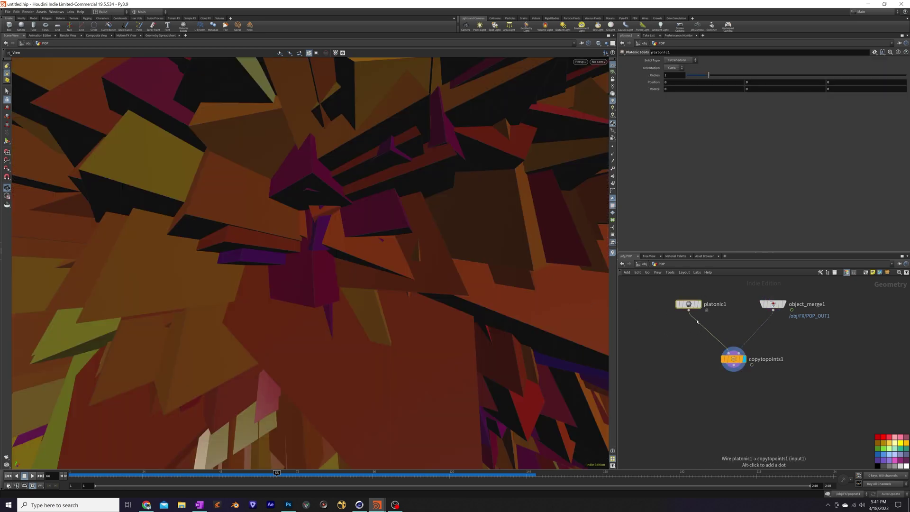
- Insert a Transform between platonic1 and copytopoints1 scaling the solids down to 0.01
key("Tab")
type("transform")
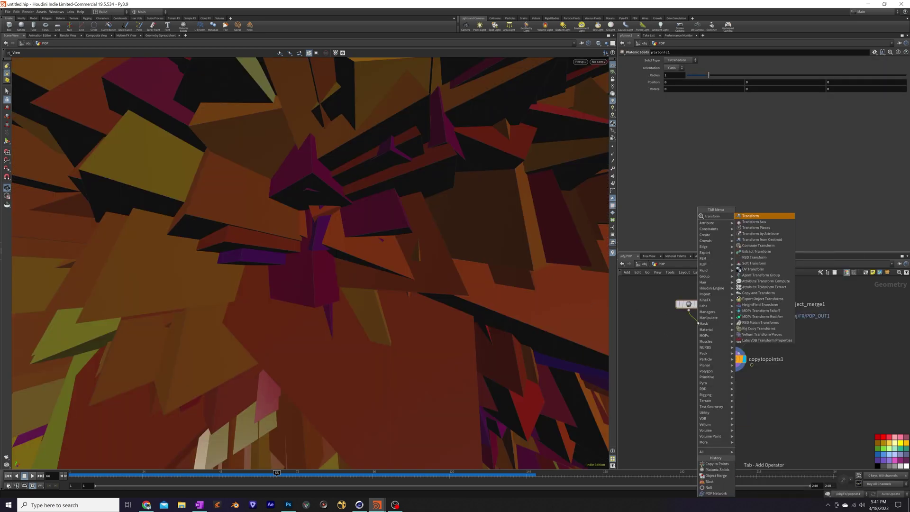
key("Return")
left_click(696, 323)
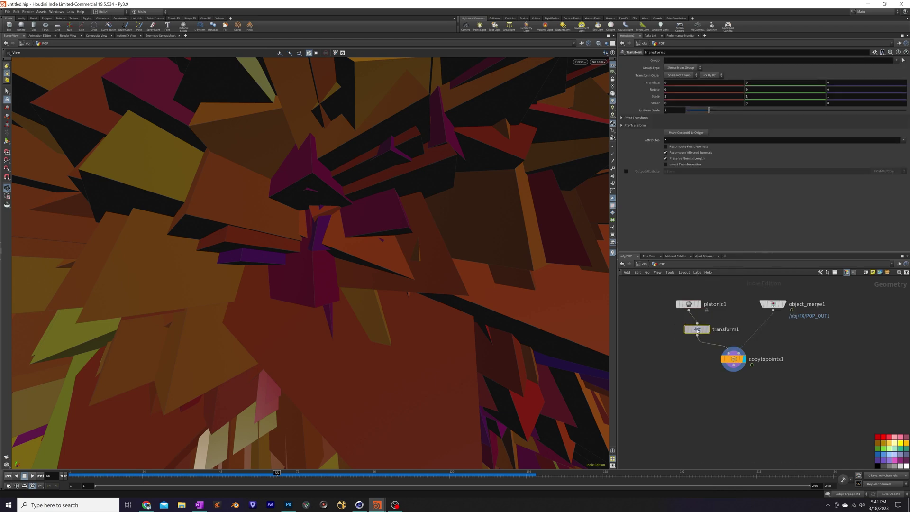
key("l")
mouse_move(656, 97)
middle_mouse_down()
mouse_move(627, 96)
mouse_move(657, 98)
middle_mouse_up()
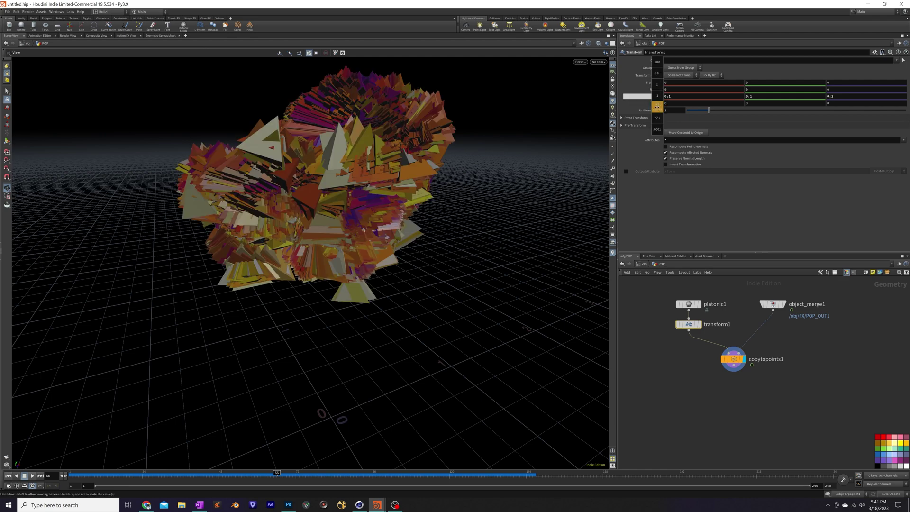
middle_click_drag(655, 105, 628, 107)
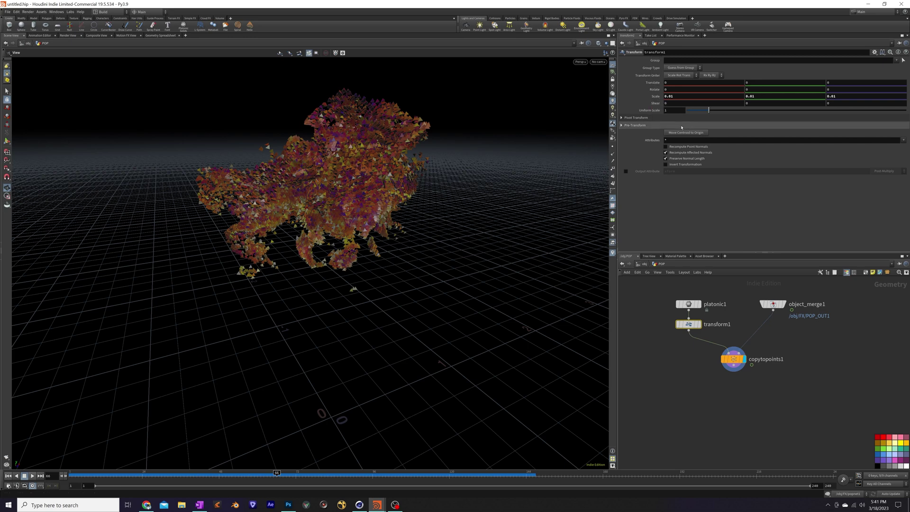
- Enable Pack and Instance on copytopoints1 and replay from frame 1 to inspect the shard cloud
mouse_move(730, 347)
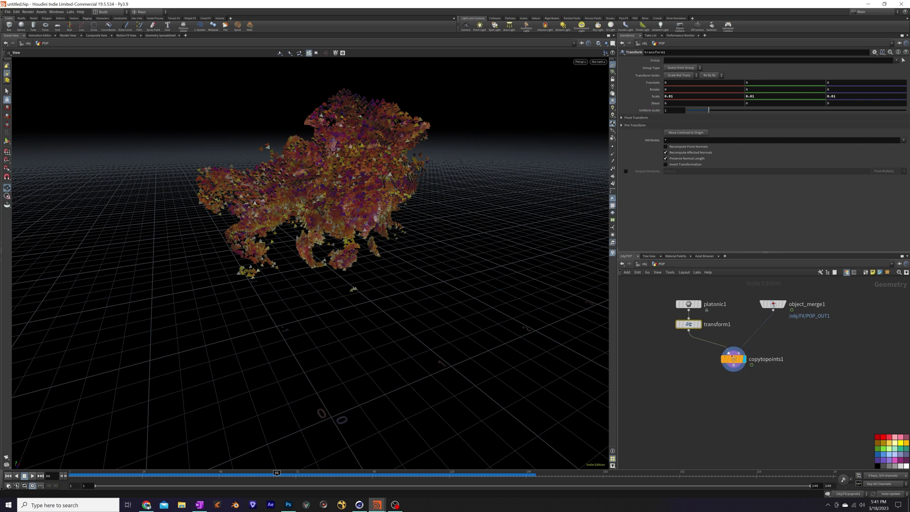
left_click(8, 475)
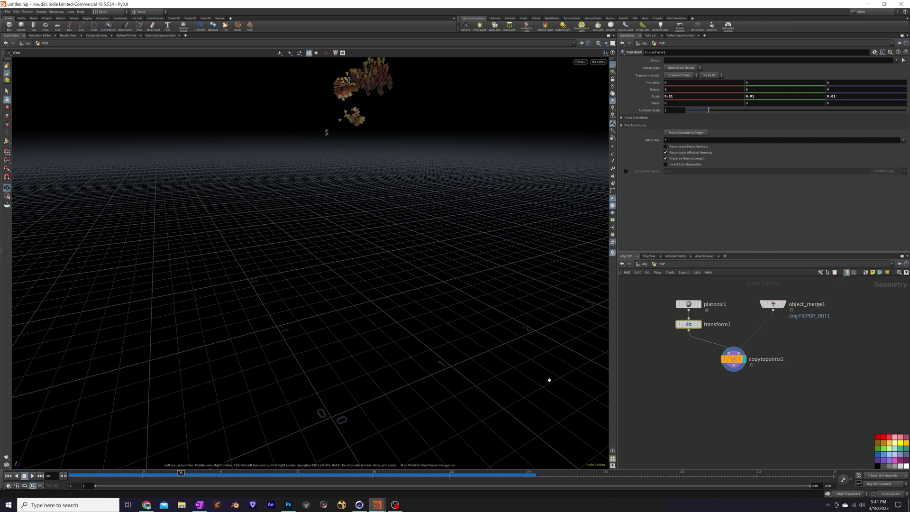
left_click(729, 358)
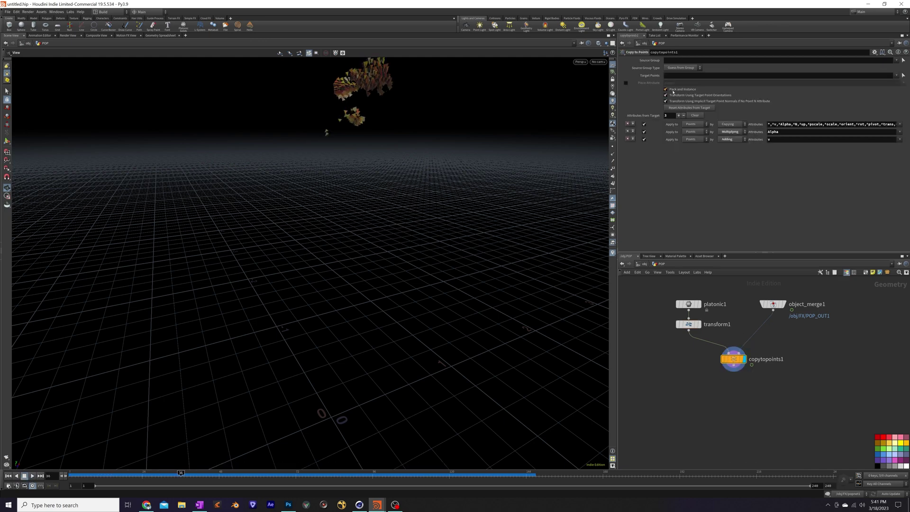
left_click(672, 90)
left_click(8, 475)
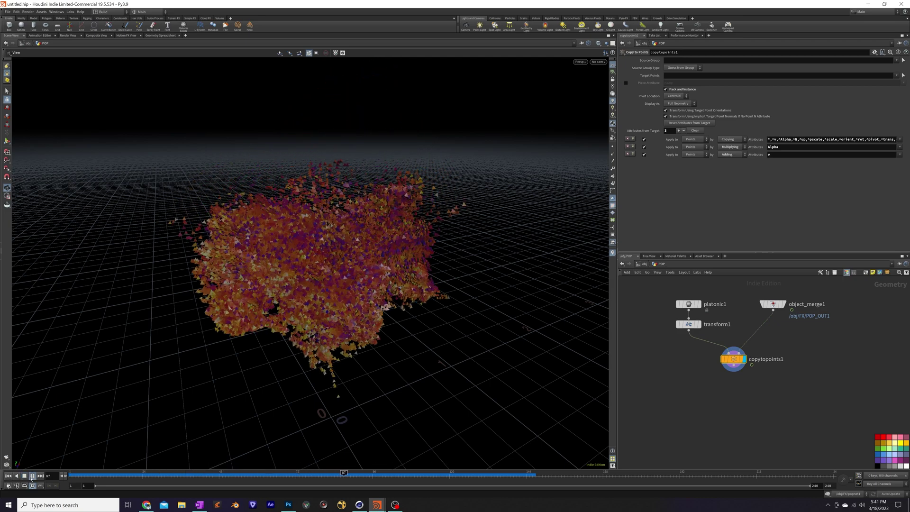
left_click_drag(148, 391, 372, 253)
scroll(313, 312, "up", 10)
scroll(372, 253, "up", 5)
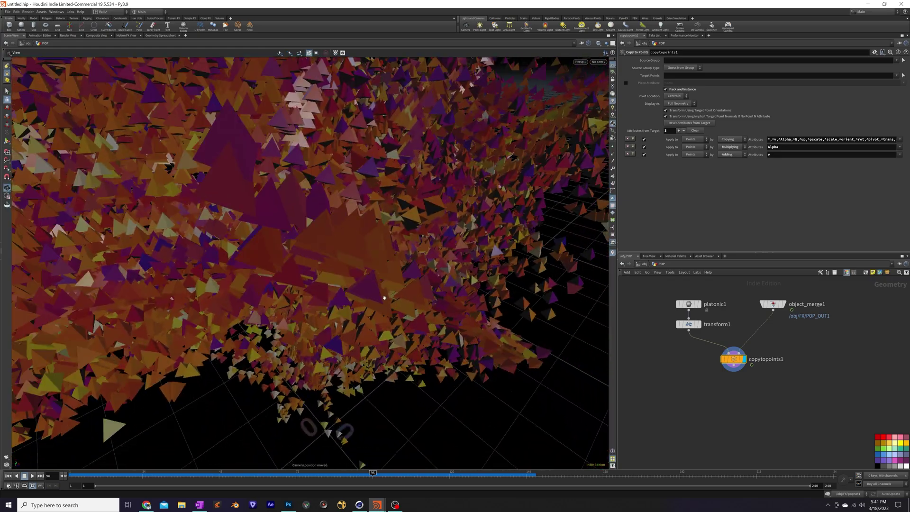
scroll(379, 274, "down", 3)
scroll(389, 296, "down", 10)
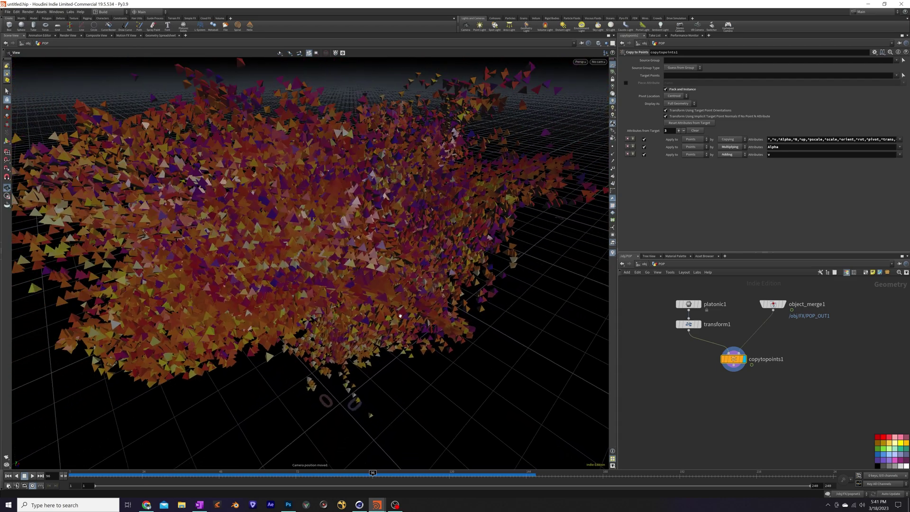
left_click_drag(401, 309, 396, 250)
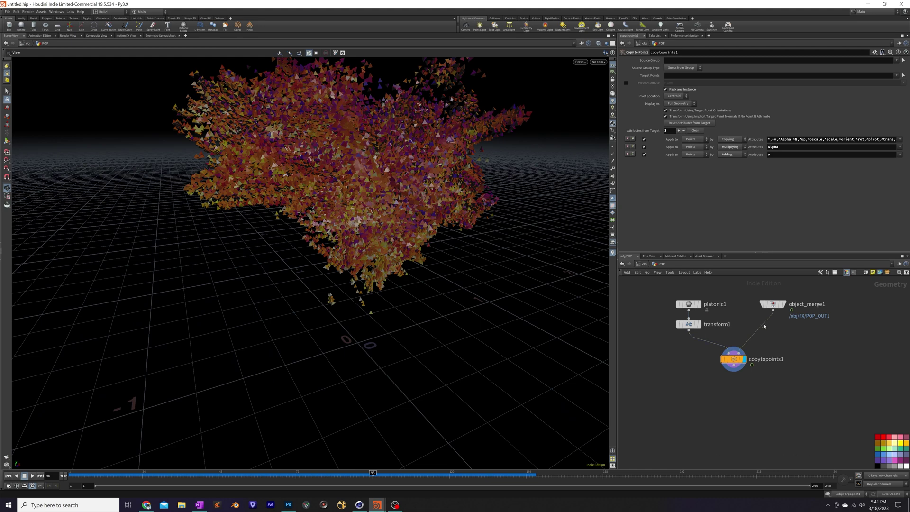
- Add a MOPs Randomize node on the particle wire into copytopoints1
key("Tab")
type("random")
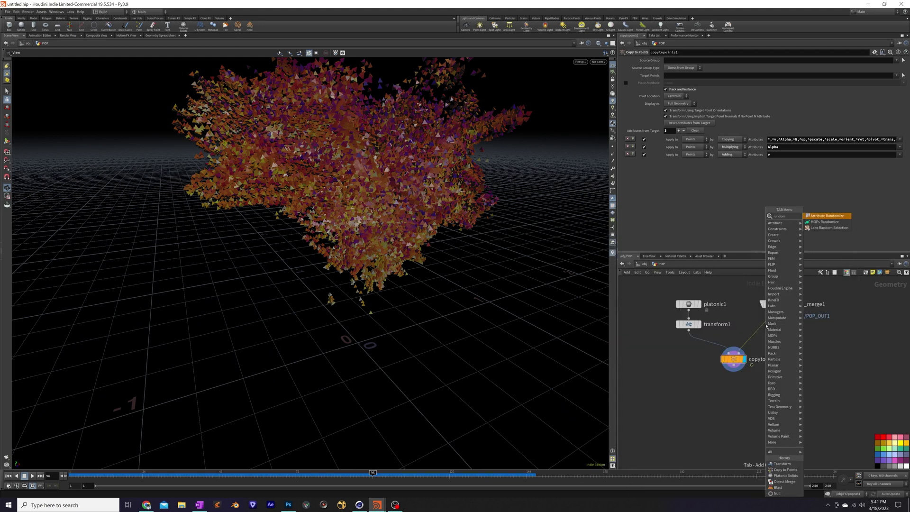
key("Down")
key("Return")
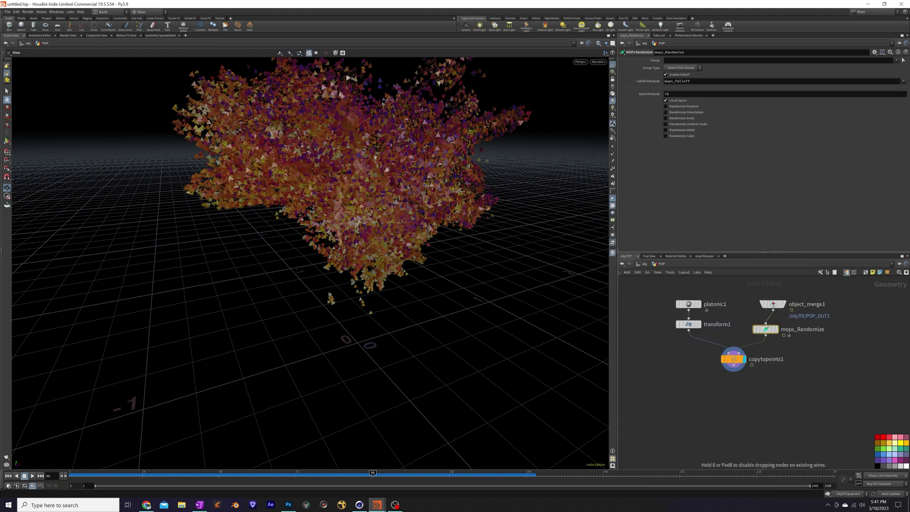
left_click(772, 333)
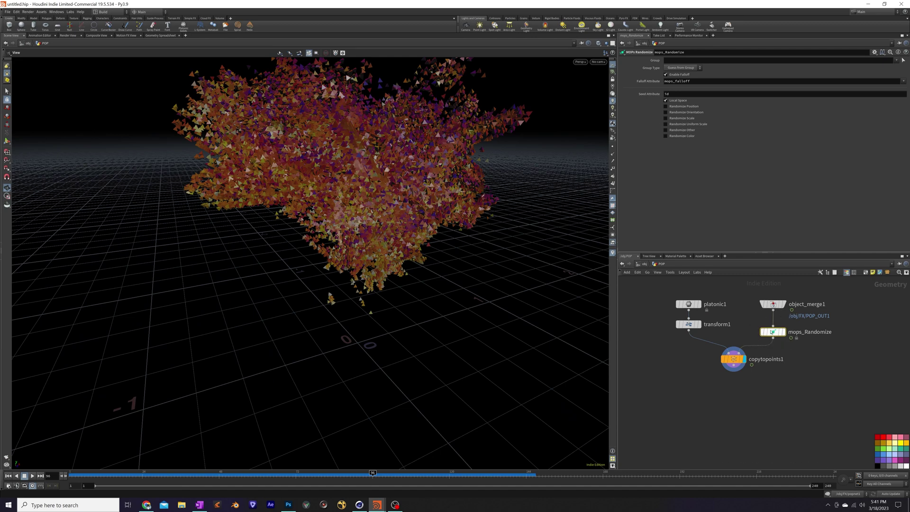
- Enable Randomize Uniform Scale and Randomize Orientation, trying maximum scales from 0.83 to 1.8
left_click(665, 124)
left_click_drag(730, 154, 723, 154)
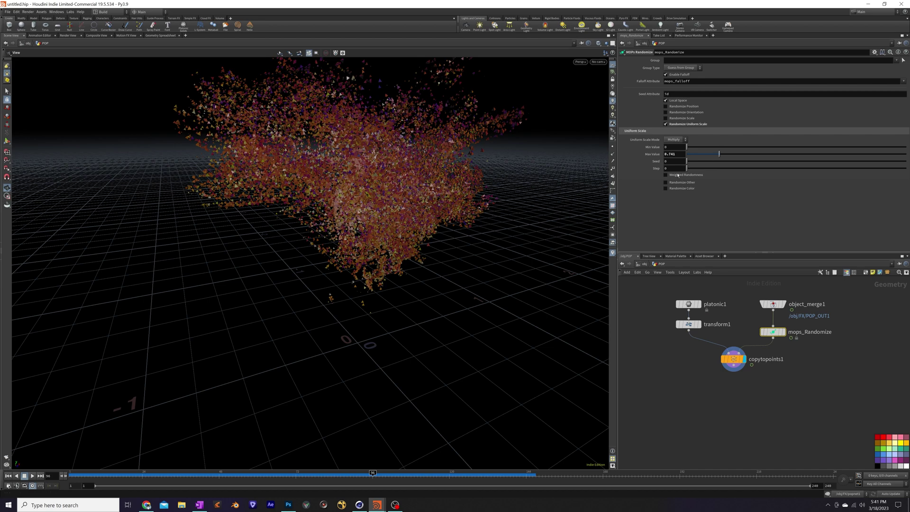
left_click(666, 113)
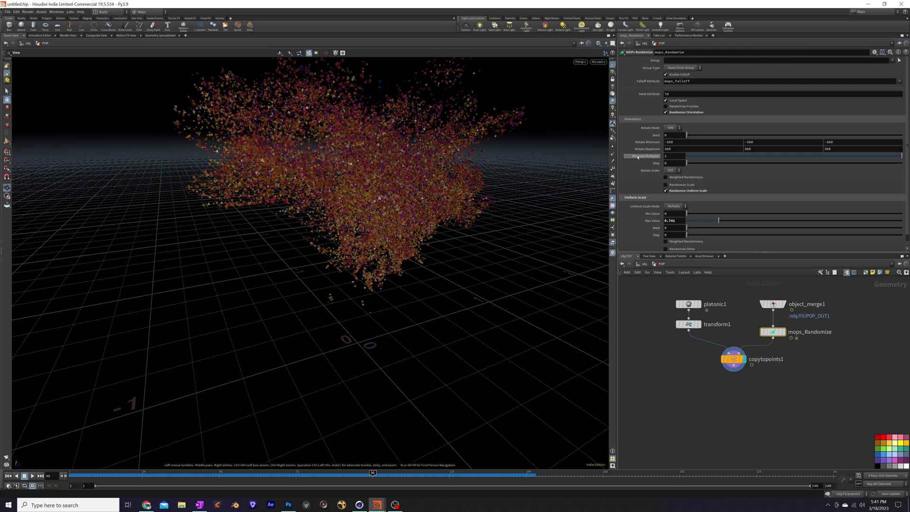
scroll(372, 193, "up", 5)
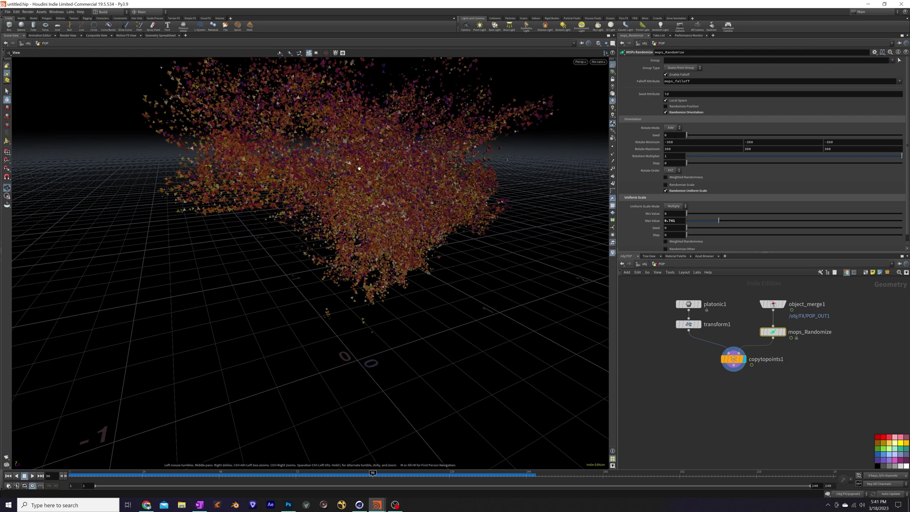
left_click_drag(721, 221, 764, 221)
left_click_drag(474, 274, 502, 272)
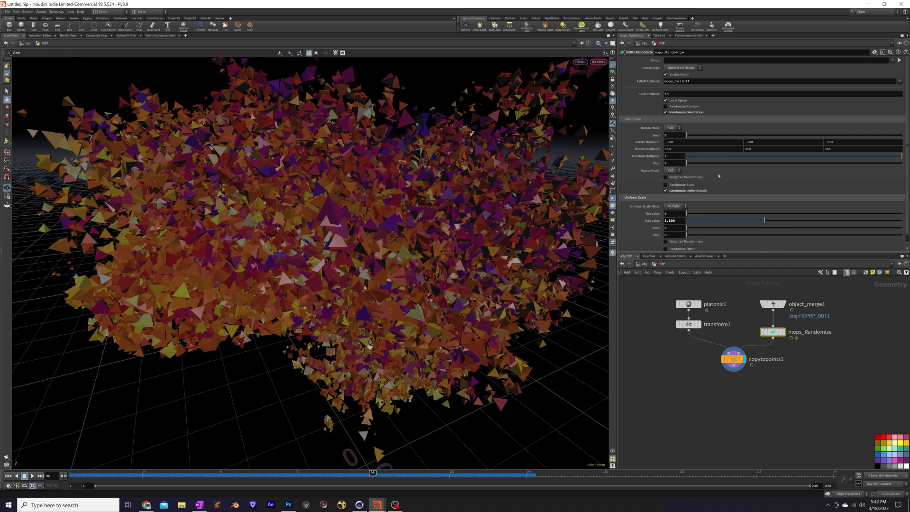
- Keep orientation on with minimum Y rotation -360 and settle the maximum scale near 0.865
left_click(665, 113)
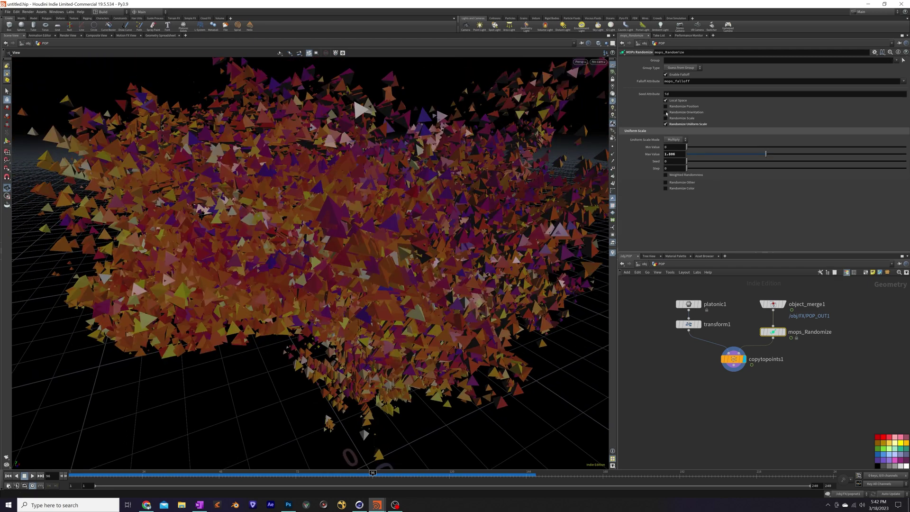
left_click(665, 112)
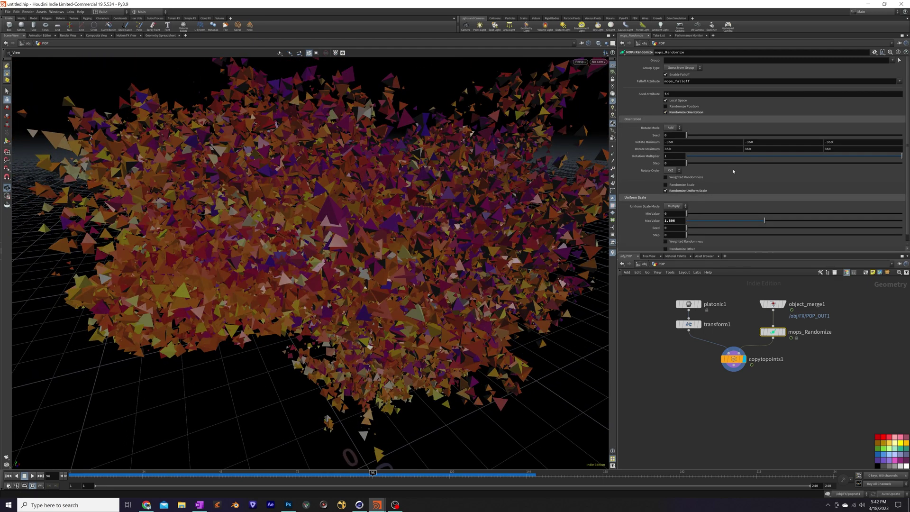
middle_click_drag(760, 142, 777, 140)
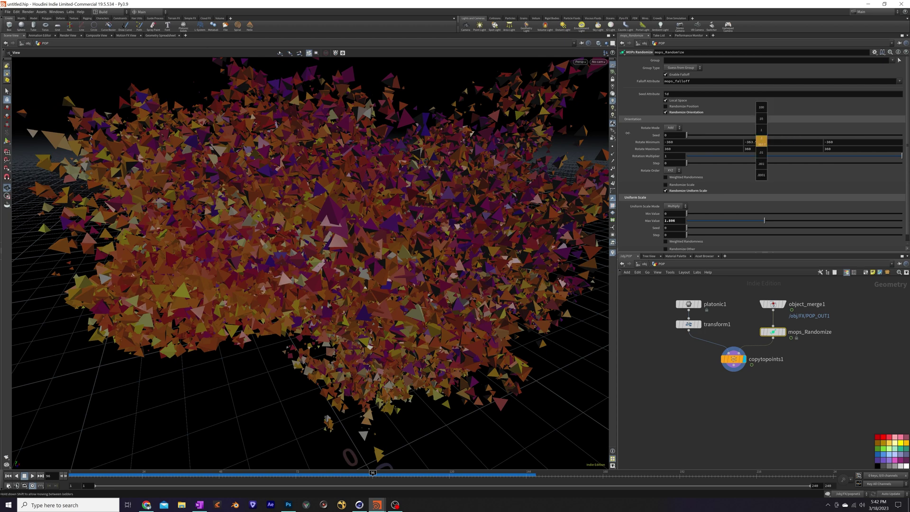
middle_click_drag(541, 139, 747, 145)
key("ctrl+z")
left_click_drag(737, 362, 738, 364)
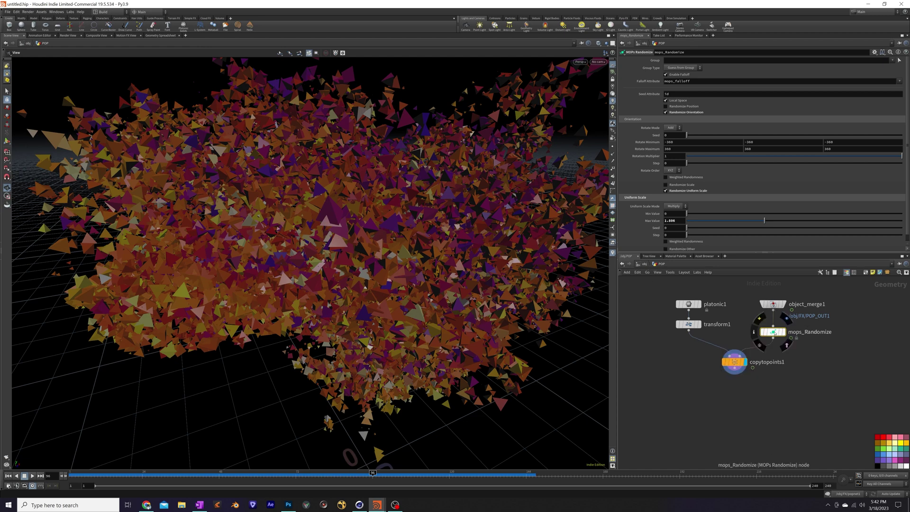
left_click_drag(763, 220, 724, 220)
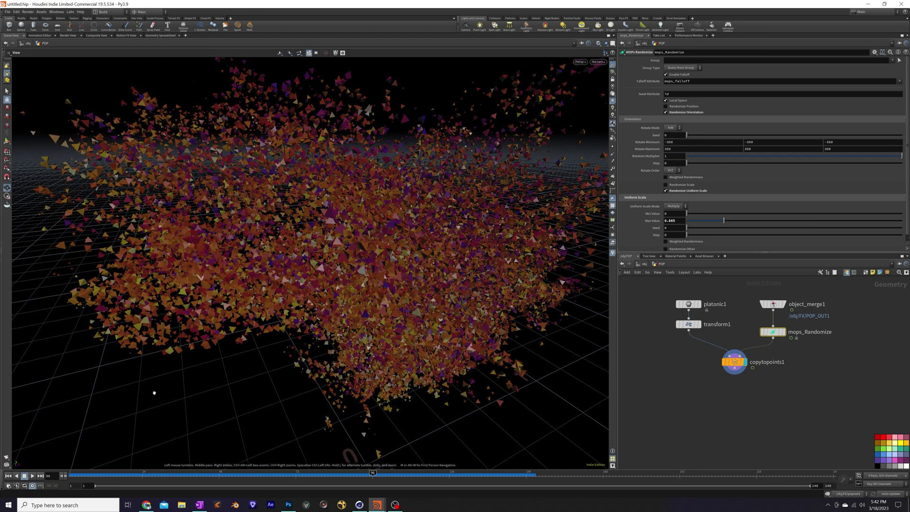
- Go up to /obj and zoom the network view to frame the scene's objects
left_click(644, 263)
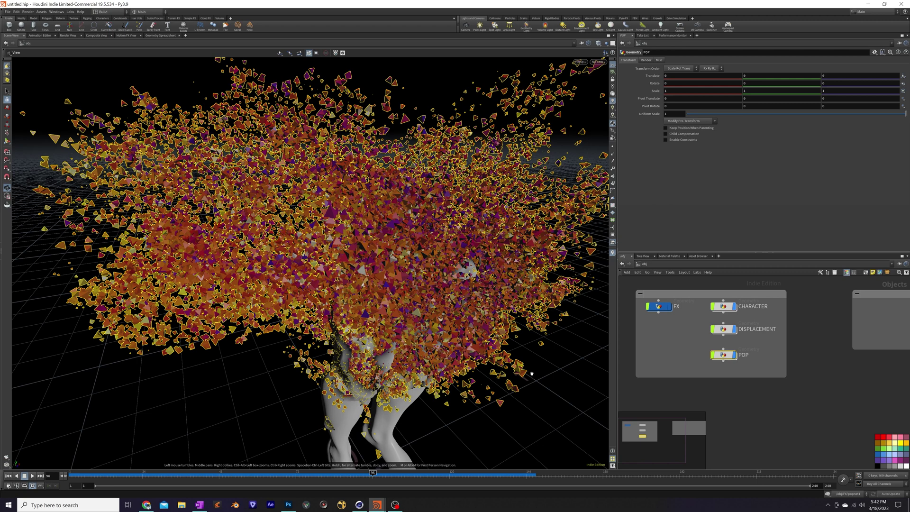
mouse_move(665, 309)
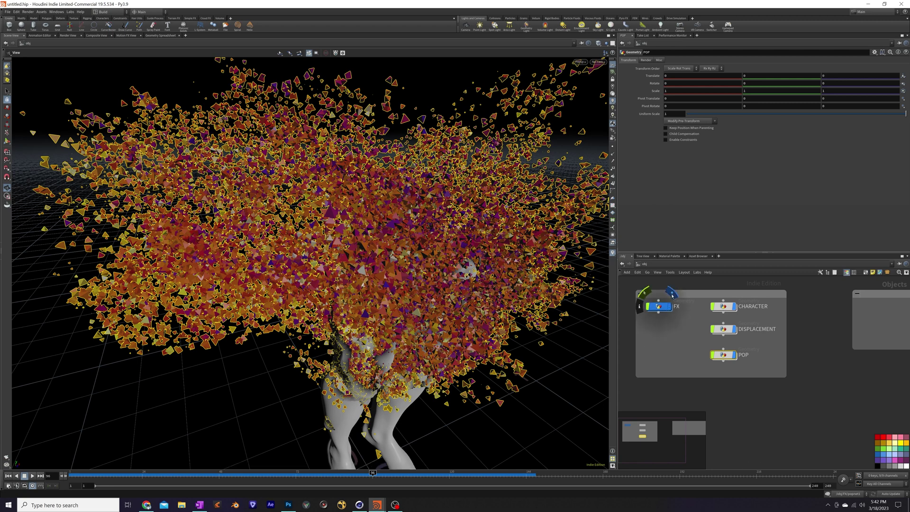
scroll(749, 348, "down", 5)
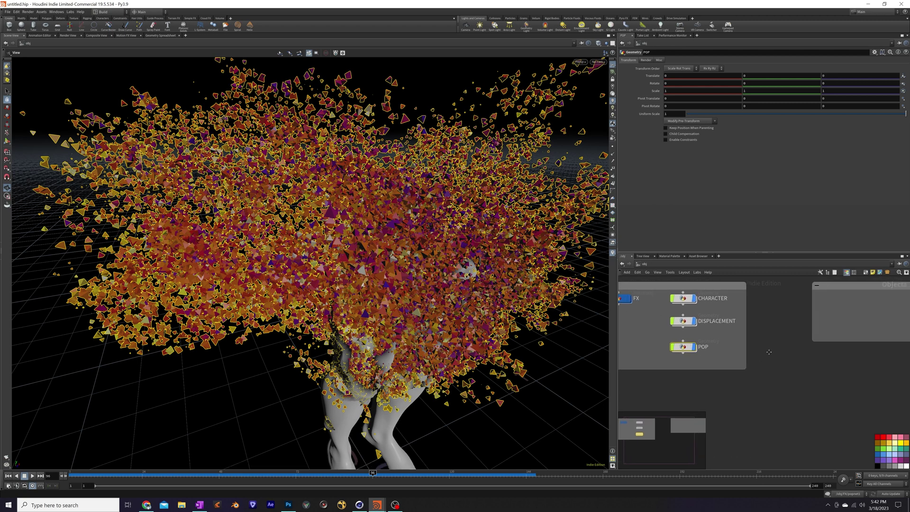
scroll(769, 353, "up", 3)
left_click_drag(360, 360, 393, 226)
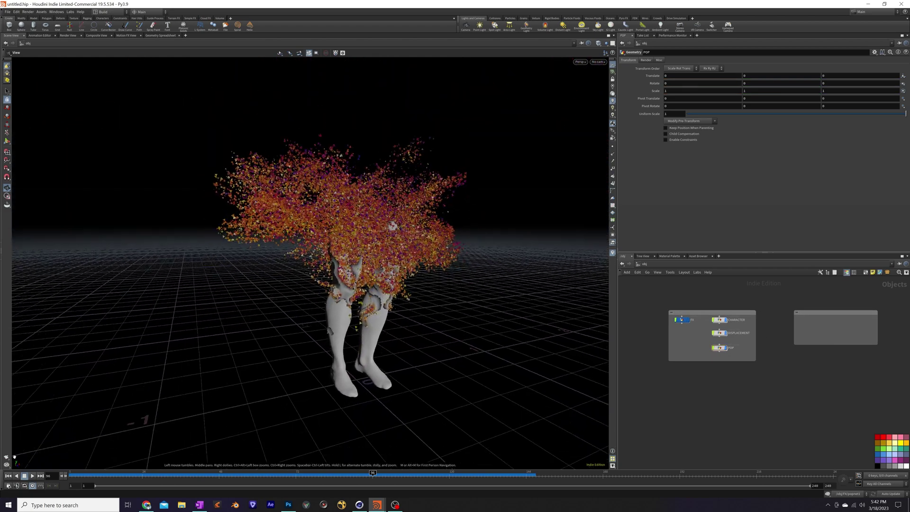
- Render a flipbook with Ctrl+Up, centre the MPlay window and play it from frame 1
key("ctrl+Up")
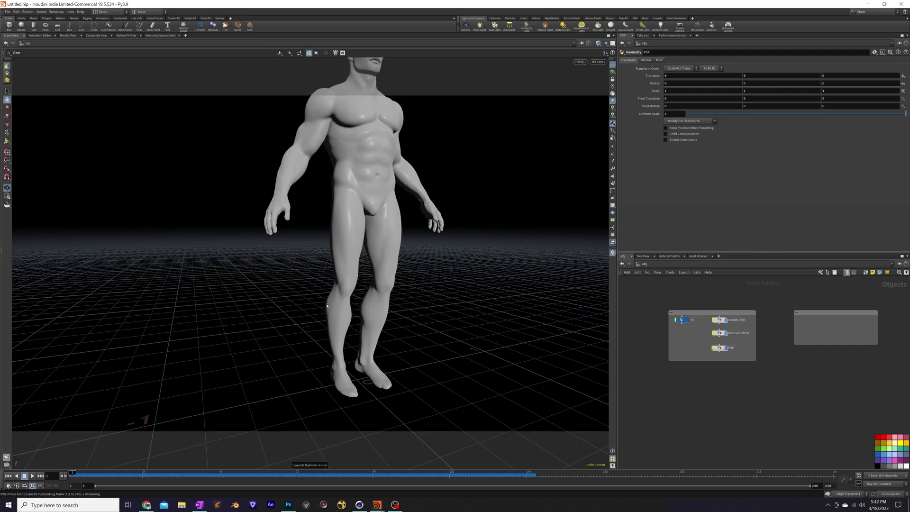
left_click_drag(141, 17, 538, 131)
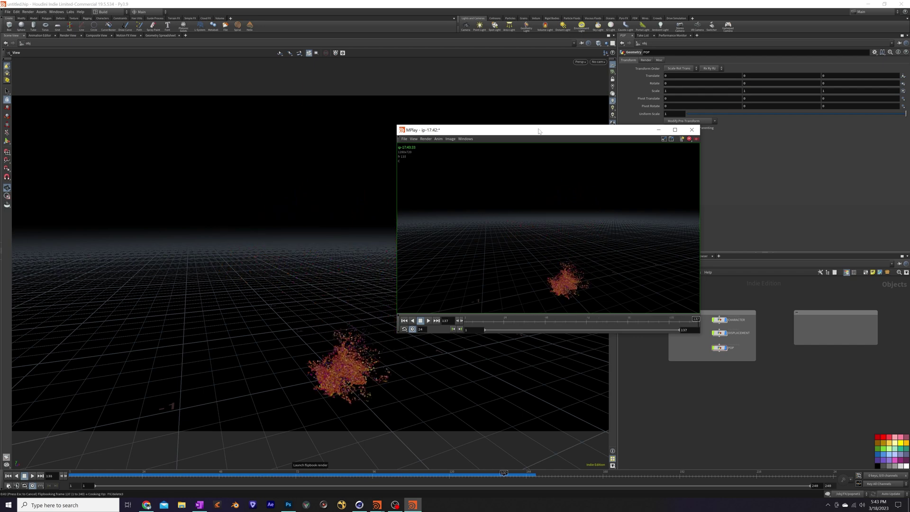
left_click(428, 320)
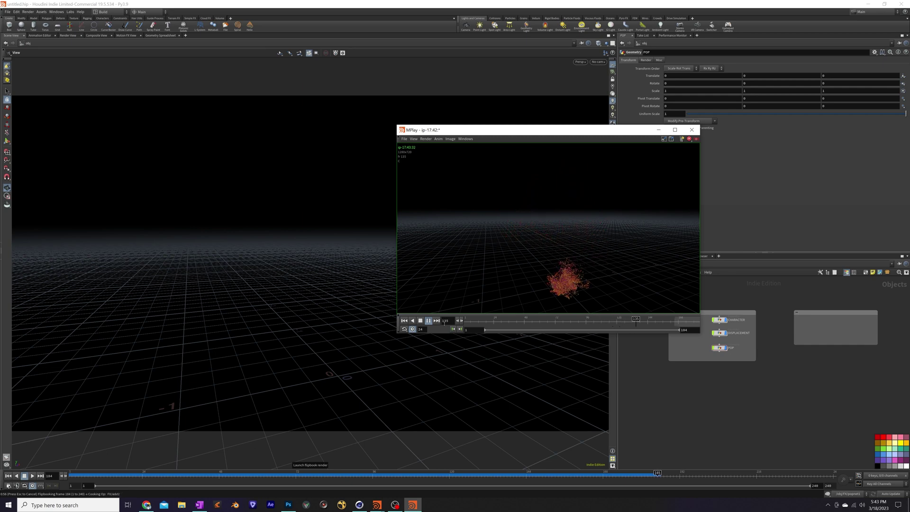
left_click(406, 321)
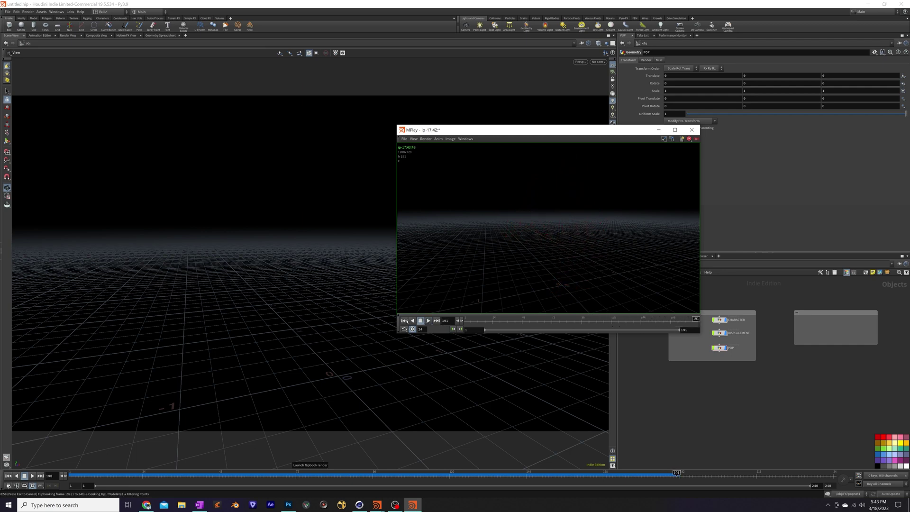
left_click(428, 320)
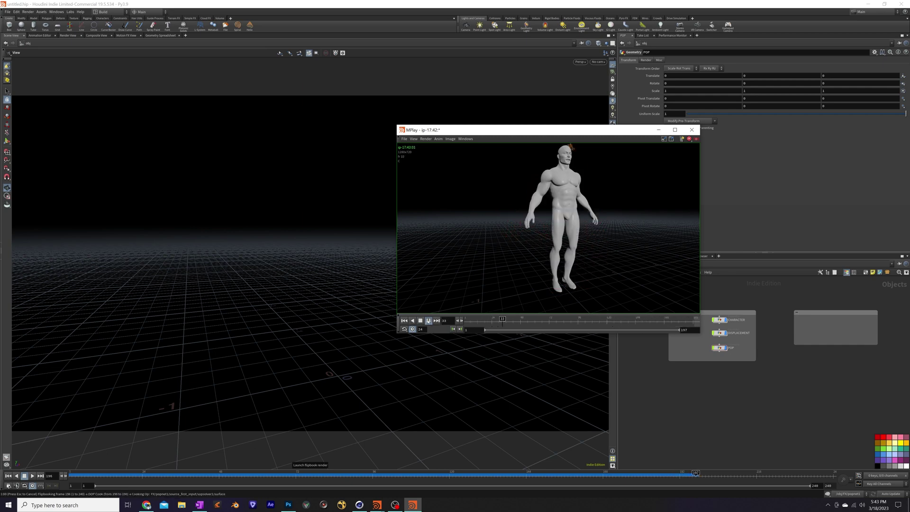